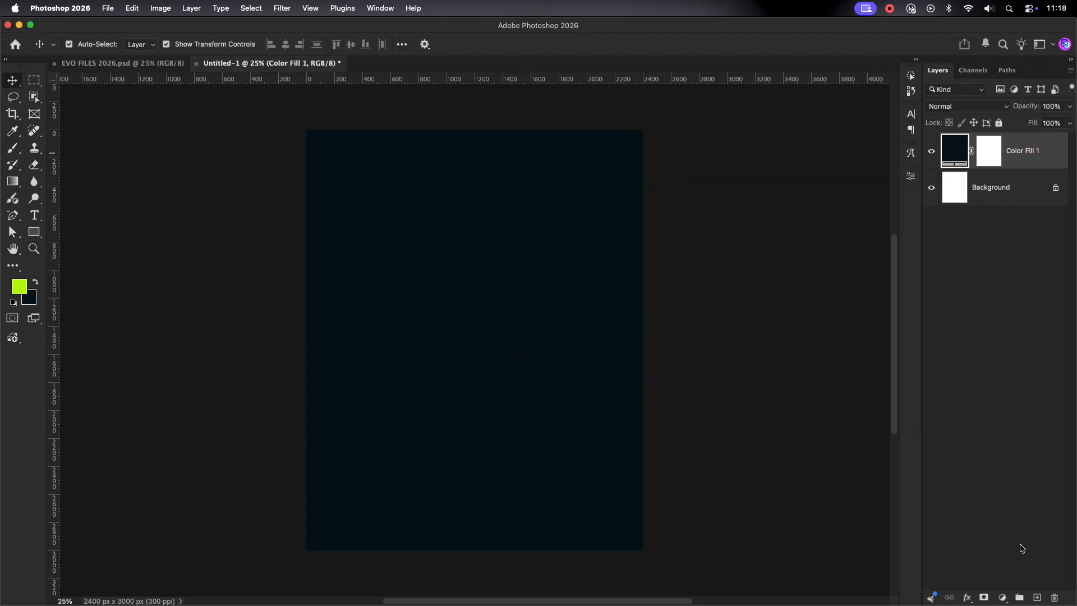
Step: Add a new empty Layer 1 above the colour fill and select it
click(1003, 598)
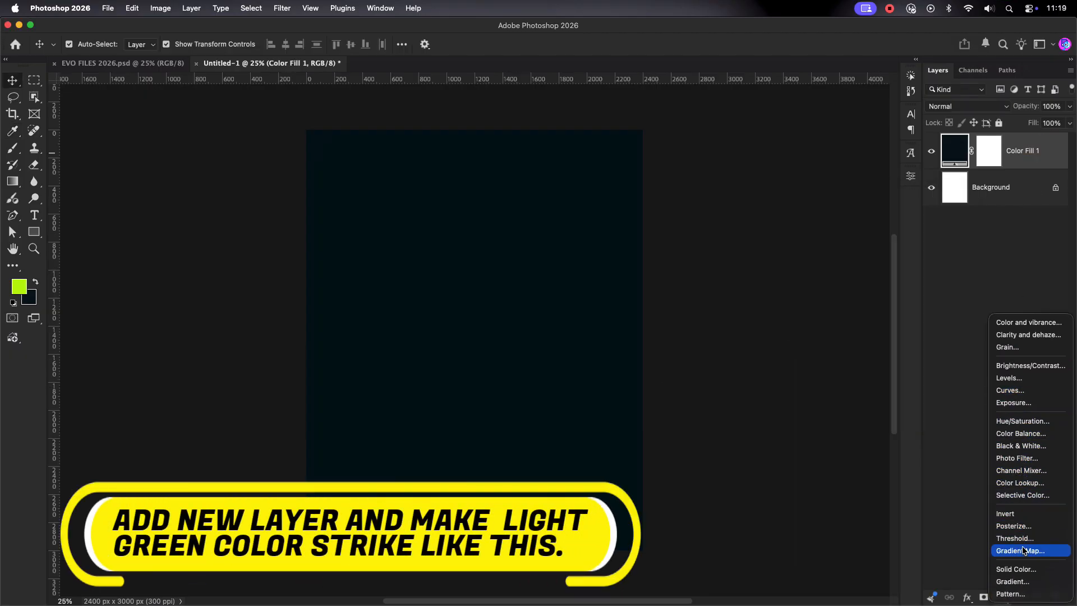
click(952, 486)
click(1037, 598)
click(1004, 156)
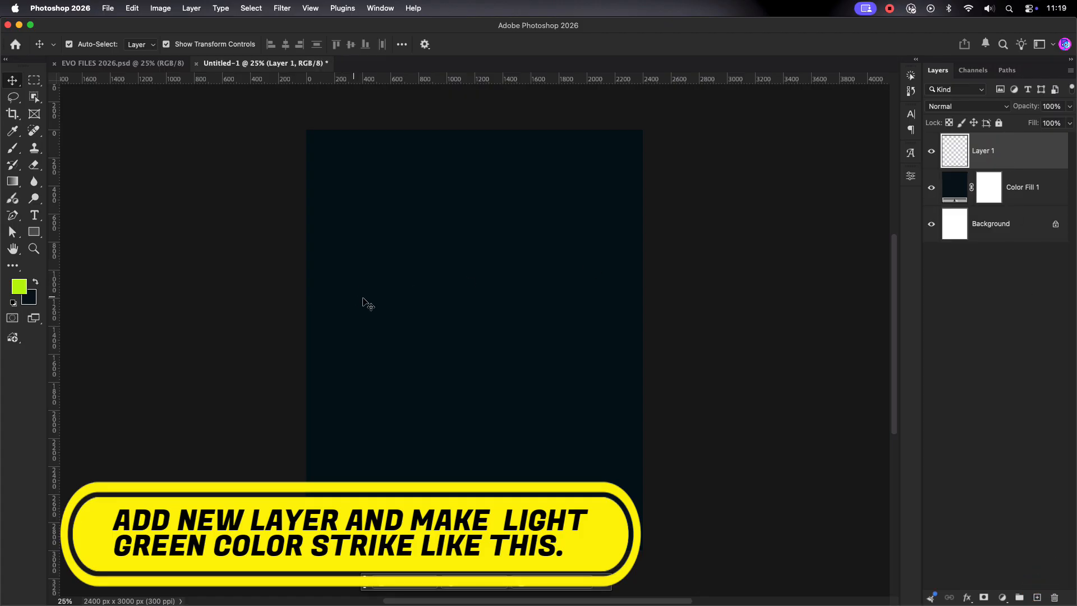
Step: Set the foreground colour to dark green in the Color Picker
click(35, 282)
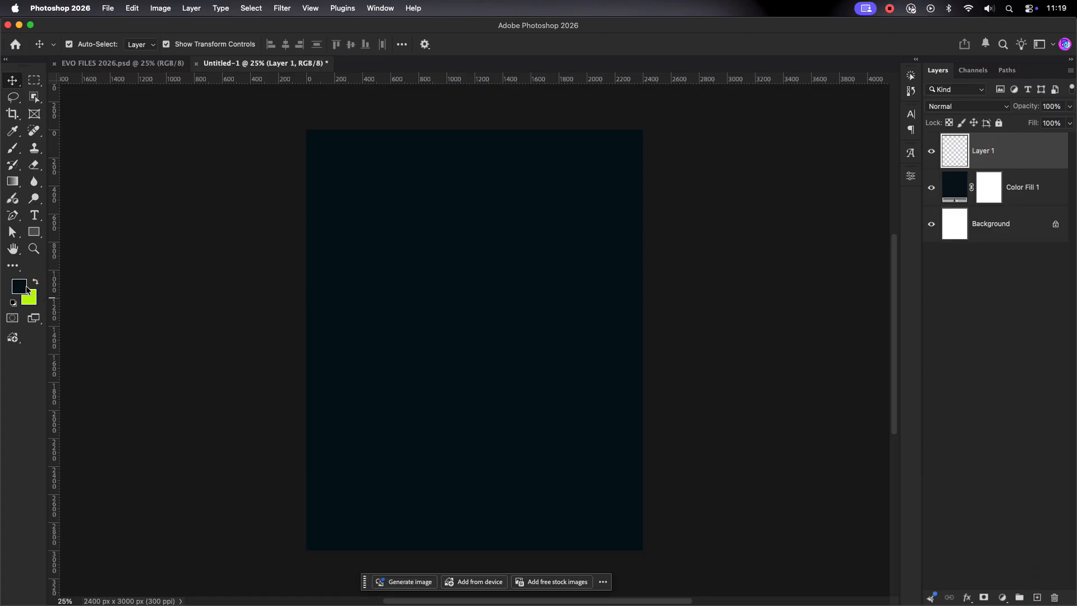
click(19, 286)
mouse_move(817, 307)
mouse_down()
mouse_move(818, 328)
mouse_move(799, 329)
mouse_move(800, 340)
mouse_up()
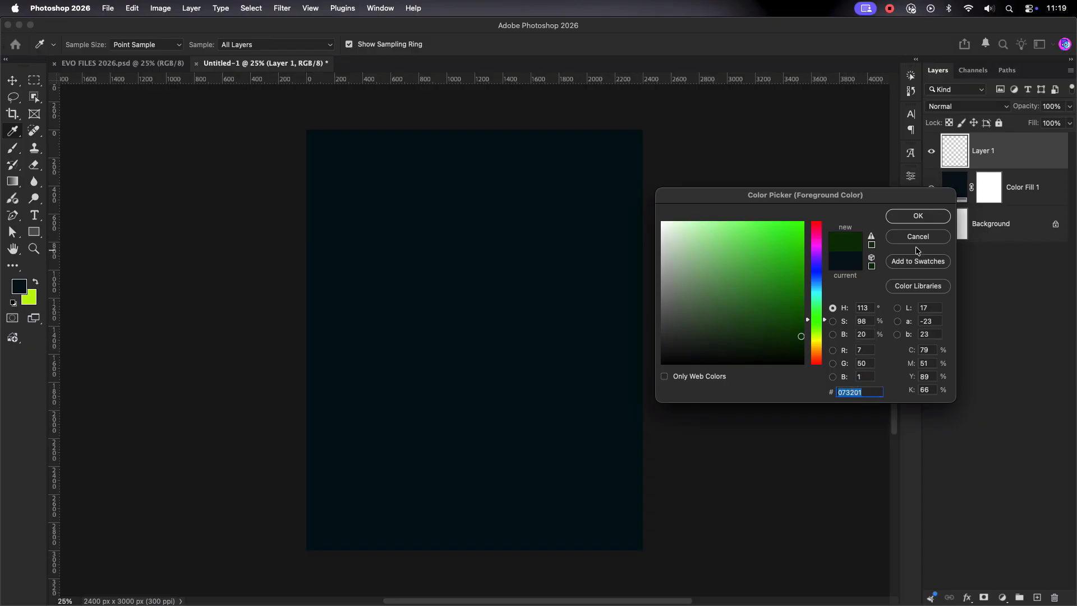
click(919, 216)
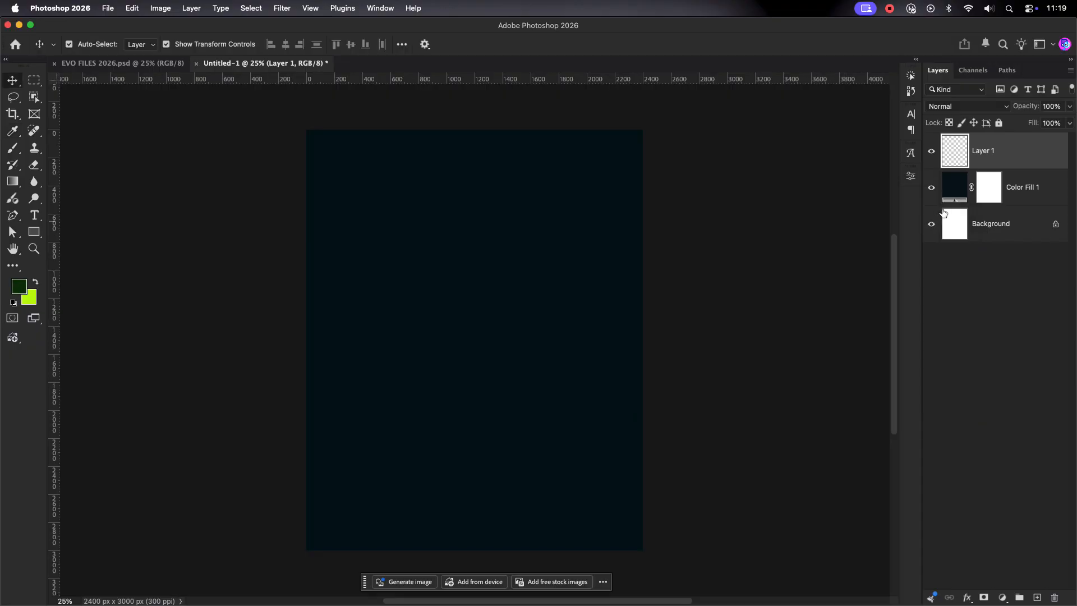
Step: Paint a huge soft dark-green brush glow over the centre of the flyer
click(13, 149)
key(bracketright)
key(bracketright)
key(bracketright)
key(bracketright)
key(bracketright)
key(bracketright)
key(bracketright)
key(bracketright)
key(bracketright)
key(bracketright)
key(bracketright)
key(bracketright)
key(bracketright)
key(bracketright)
key(bracketright)
key(bracketright)
key(bracketright)
key(bracketright)
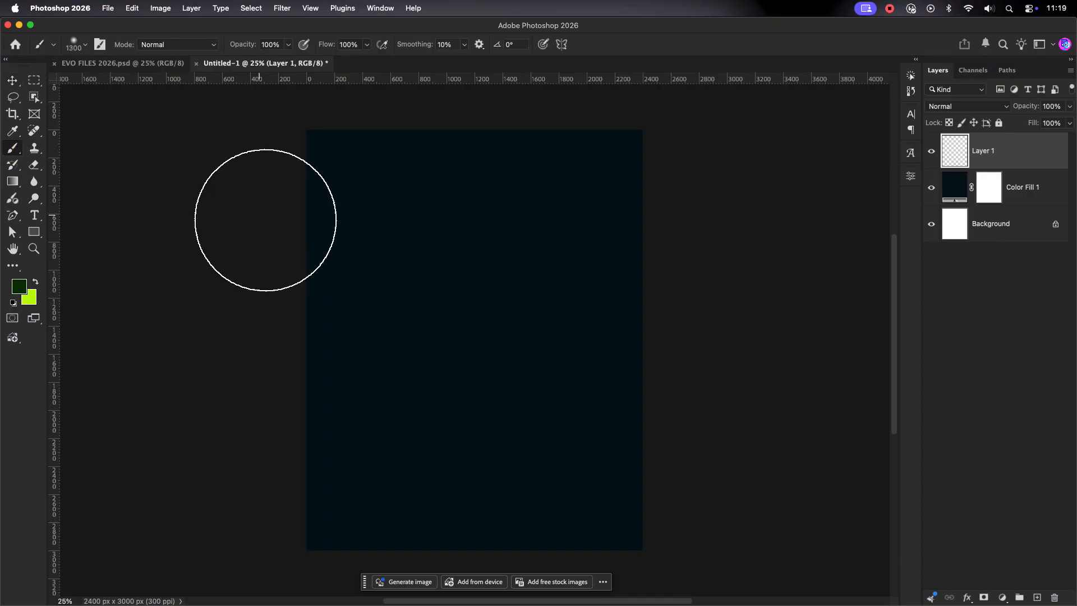
click(473, 329)
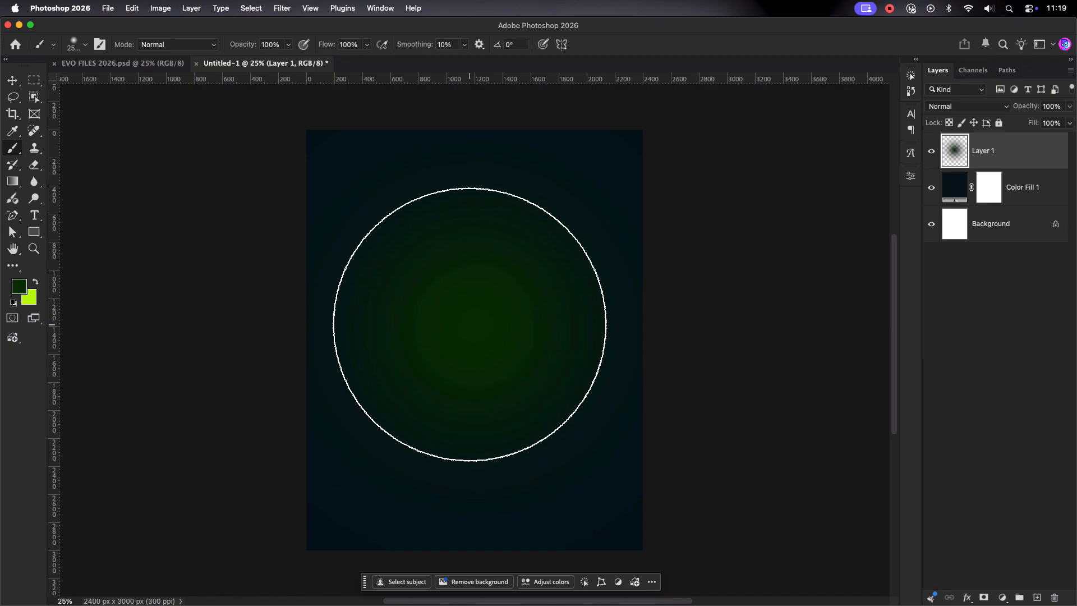
key(v)
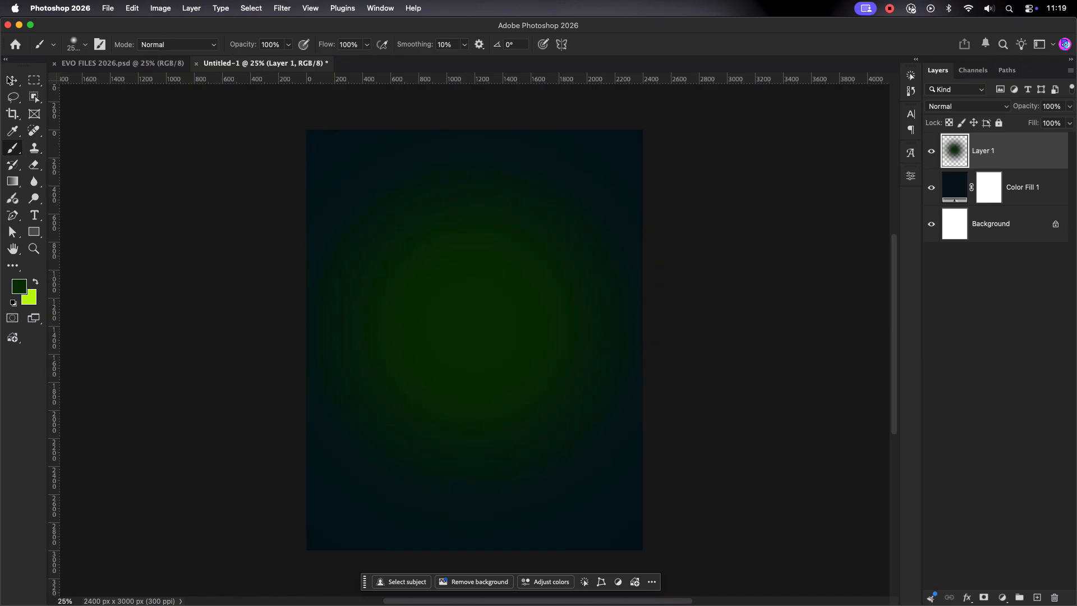
click(552, 317)
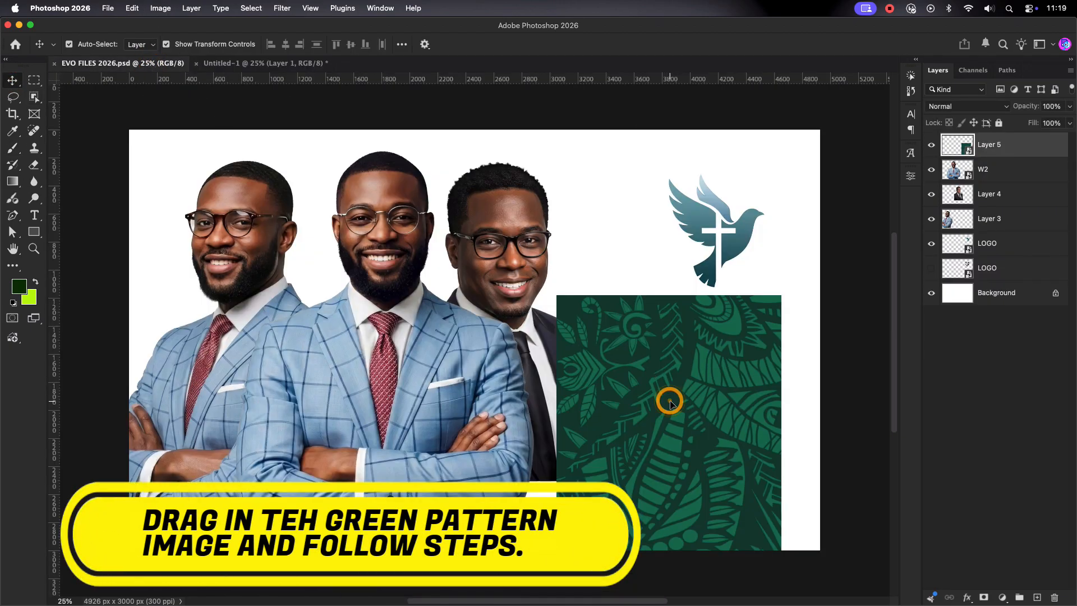
Step: Drag the green tribal pattern into the flyer and scale it to fill the canvas
drag(668, 399, 432, 286)
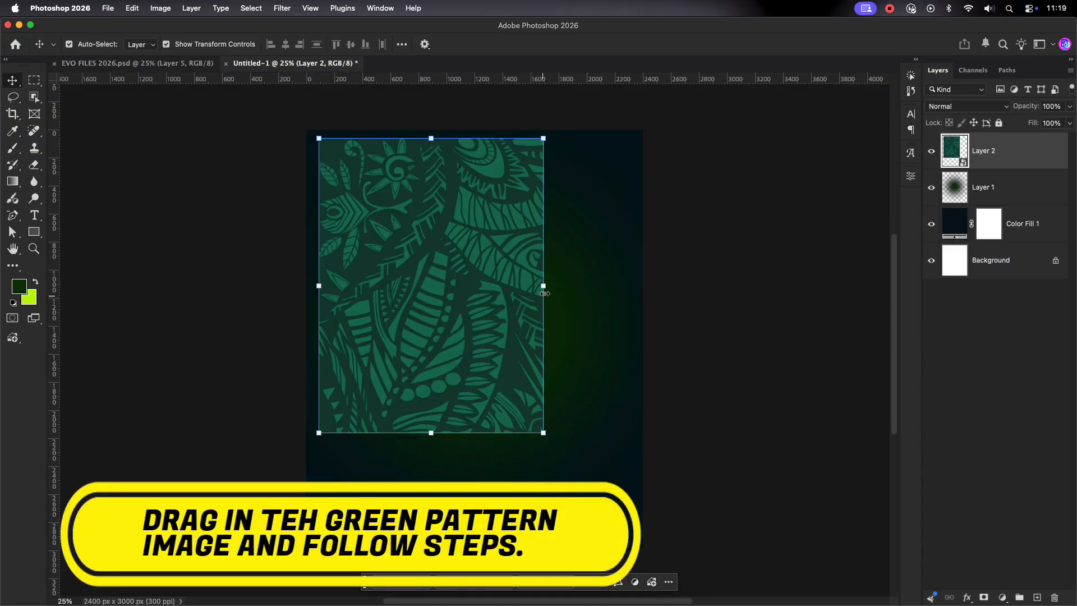
drag(543, 285, 681, 331)
drag(590, 290, 561, 342)
click(595, 44)
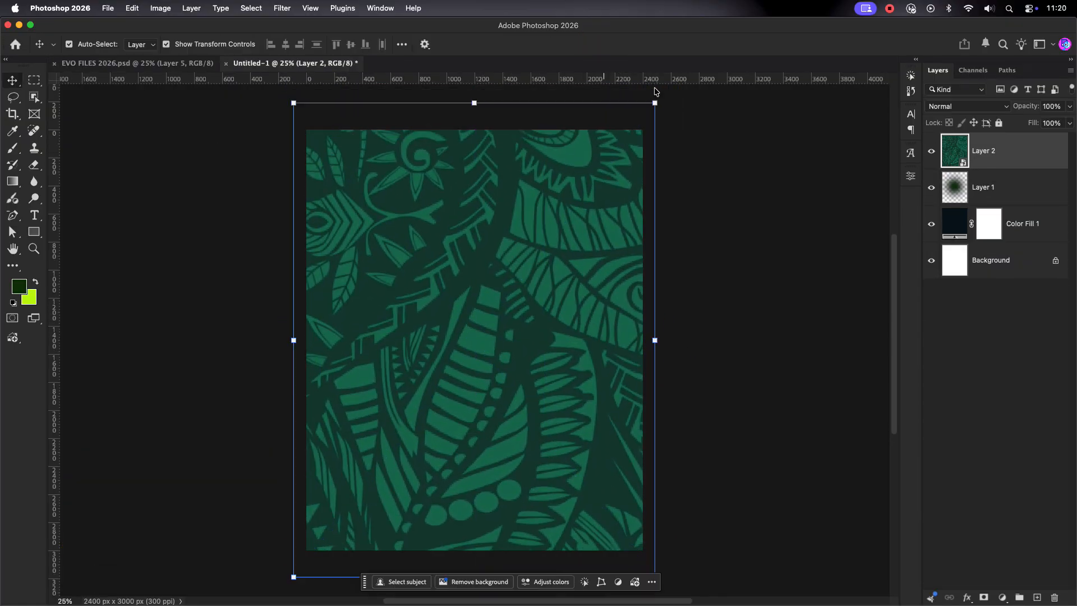
Step: Set the pattern Layer 2 to Overlay blending at 10% opacity
click(967, 105)
click(952, 282)
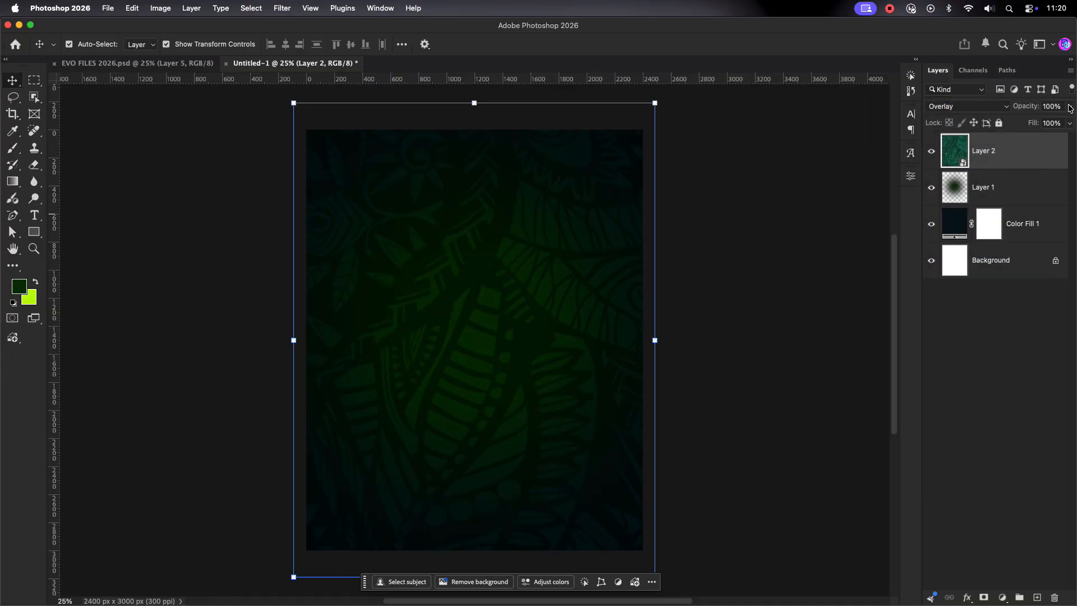
click(1069, 107)
drag(1069, 116, 1024, 124)
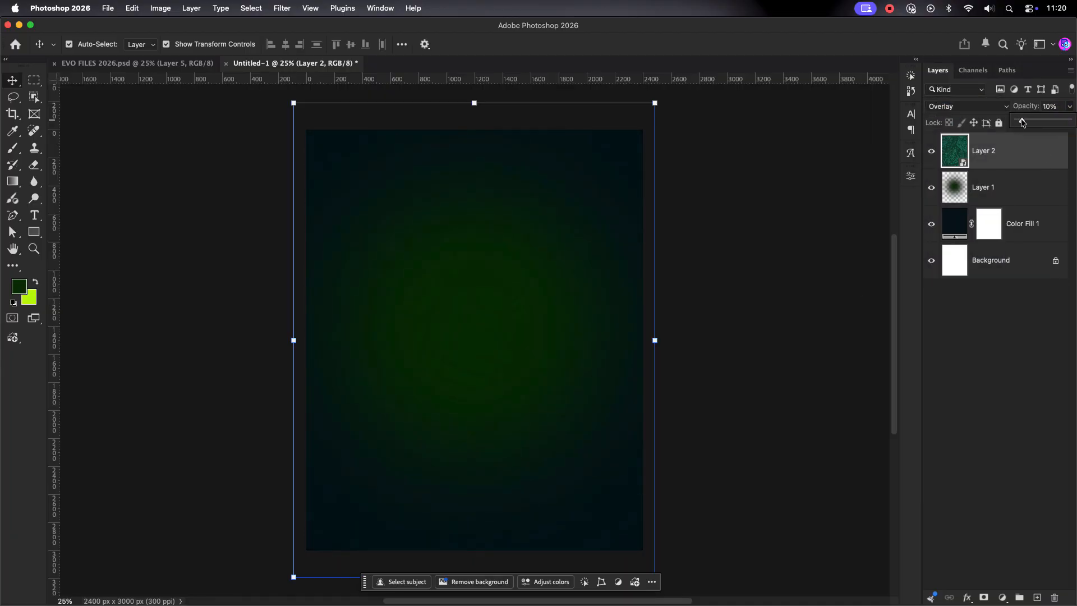
click(758, 331)
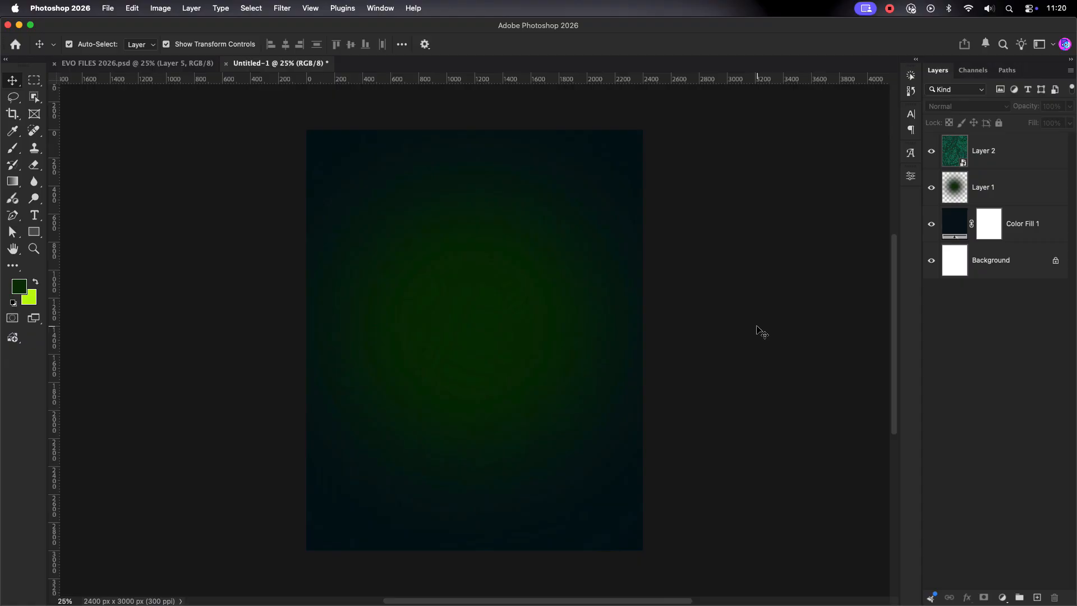
click(1009, 151)
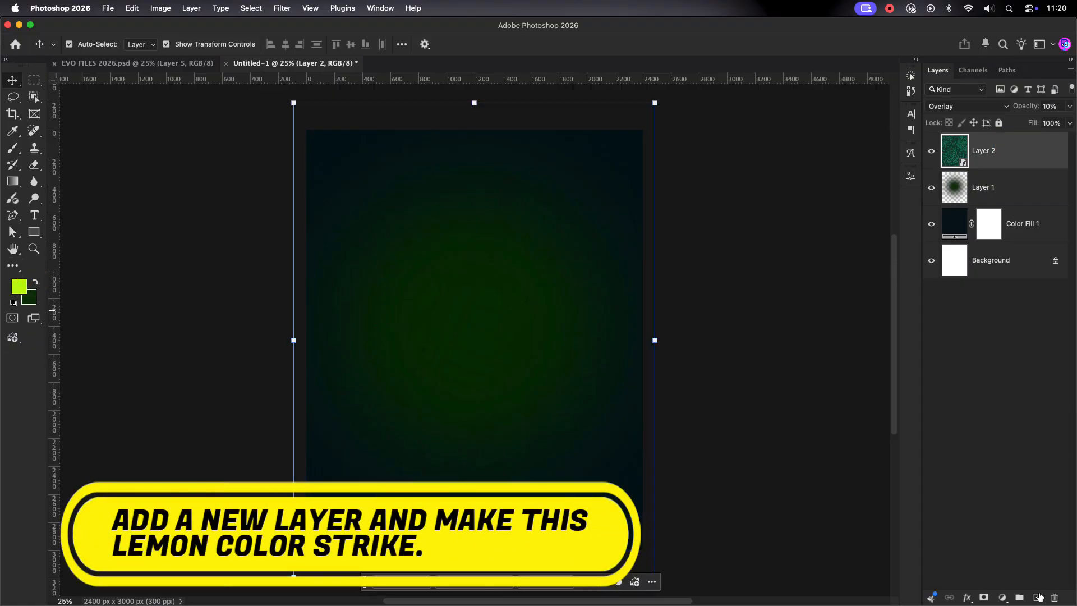
Step: Add a new empty Layer 3 and set the foreground colour to bright green
click(1039, 597)
click(1014, 163)
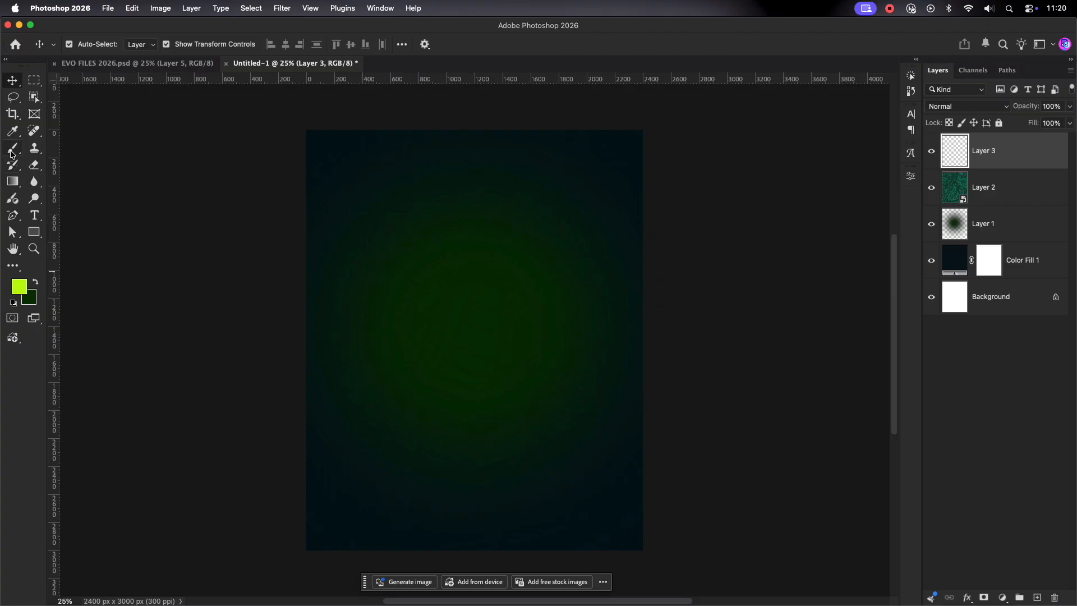
click(37, 284)
click(23, 288)
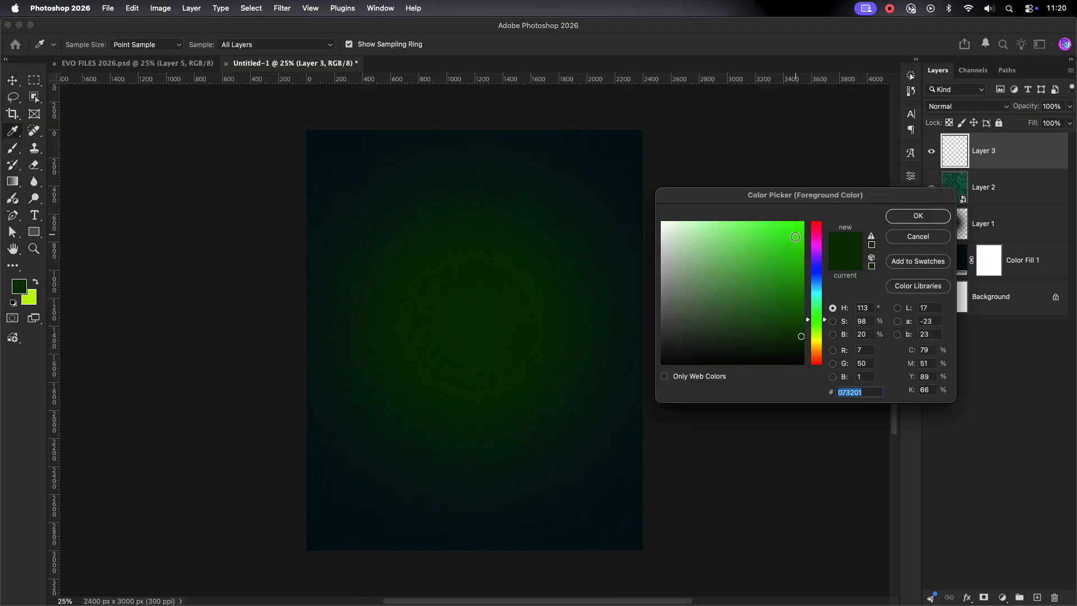
click(799, 236)
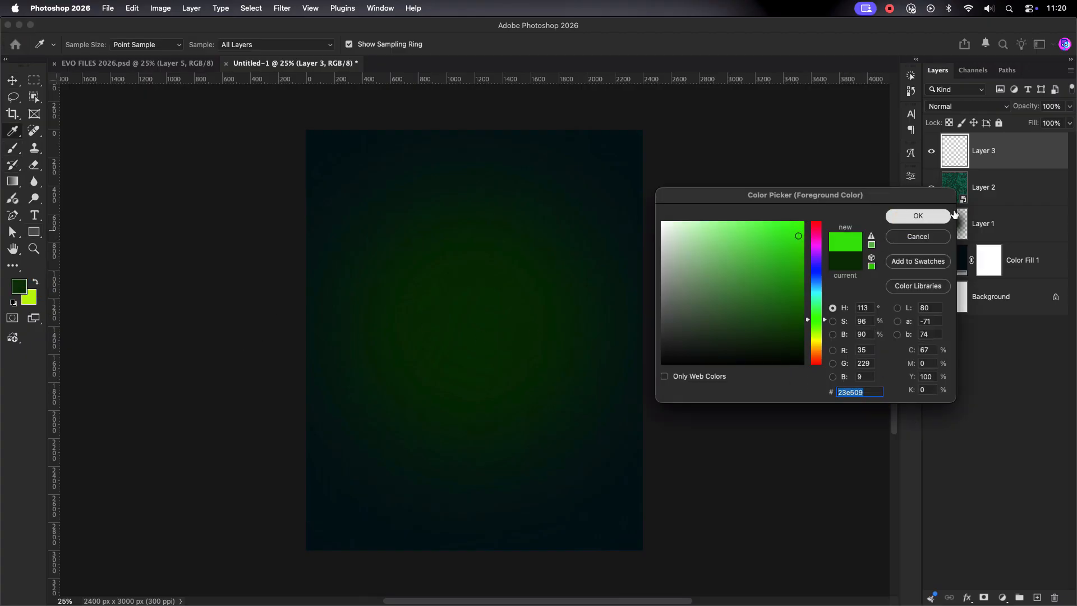
click(918, 216)
Step: Brush bright green glows onto the lower-left edge and upper-right corner
key(b)
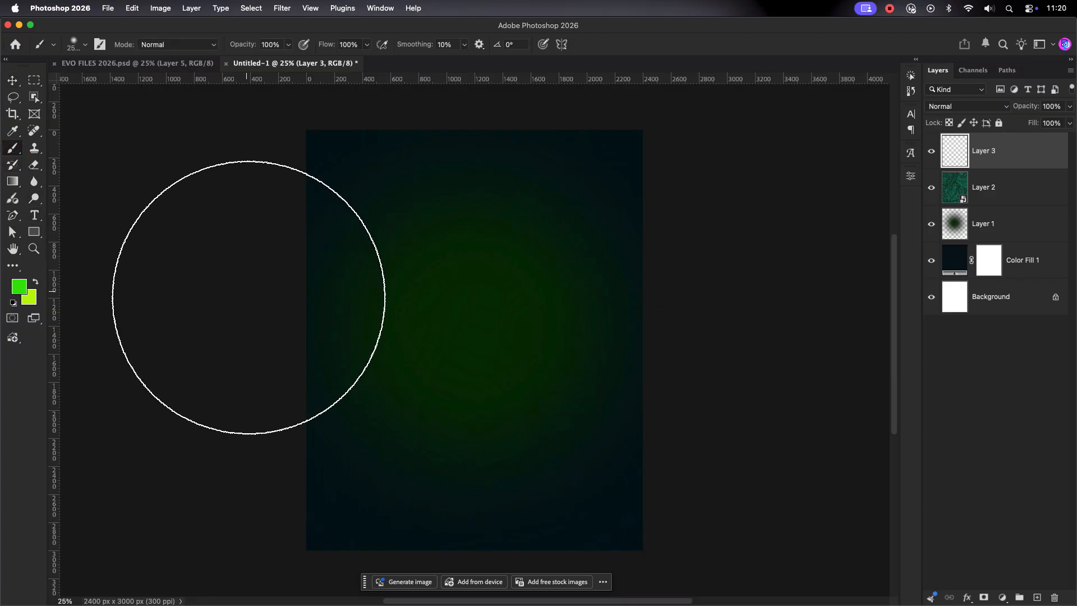
drag(252, 458, 281, 512)
click(636, 168)
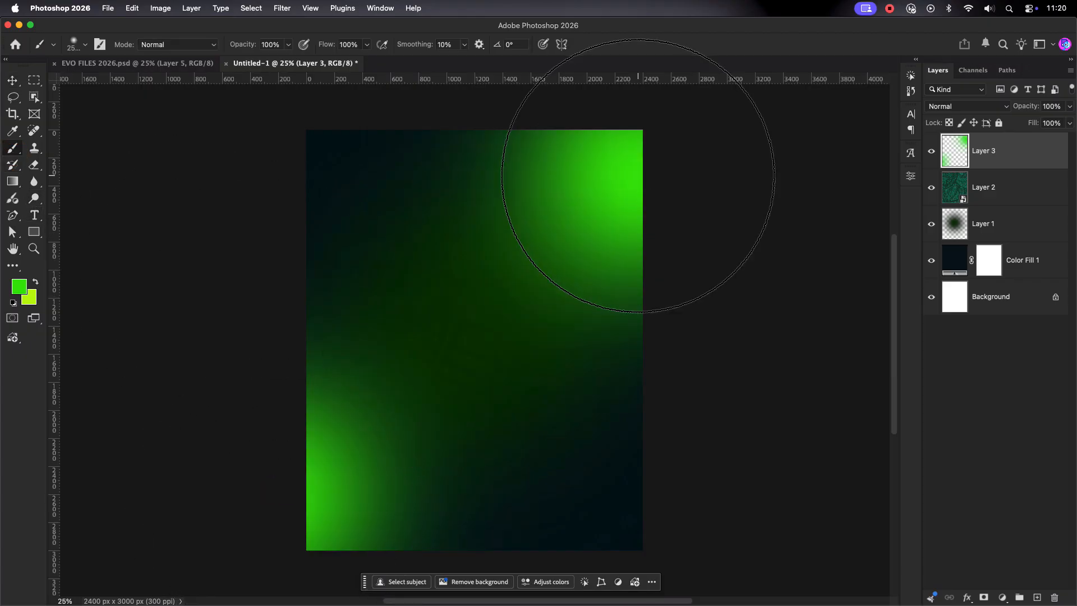
key(v)
Step: Set the glow layer to Screen blending at 55% opacity
click(1000, 105)
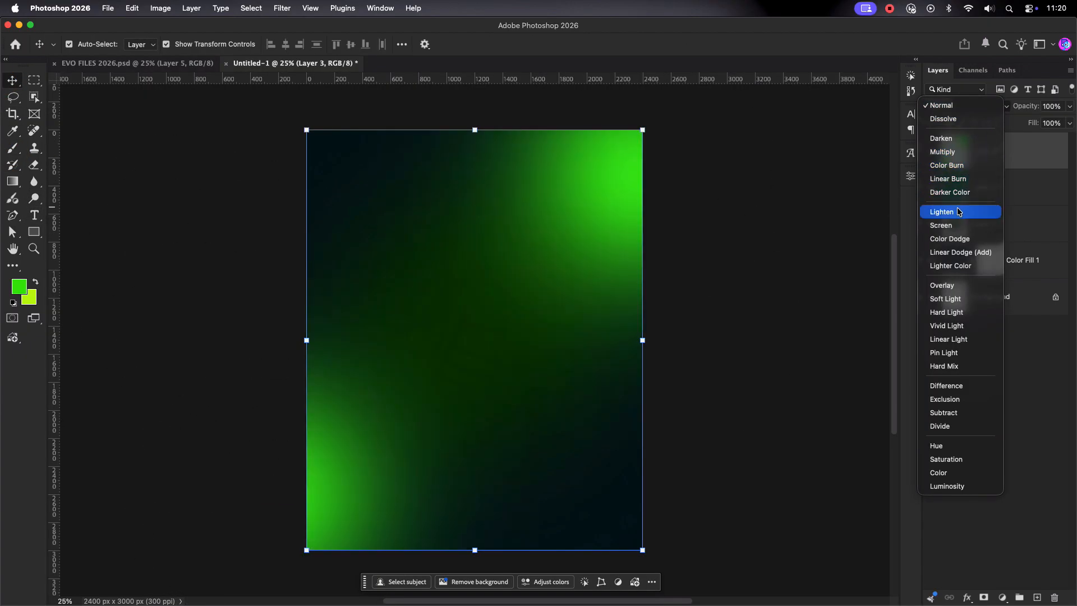
click(947, 209)
click(1067, 107)
drag(1068, 120, 1046, 123)
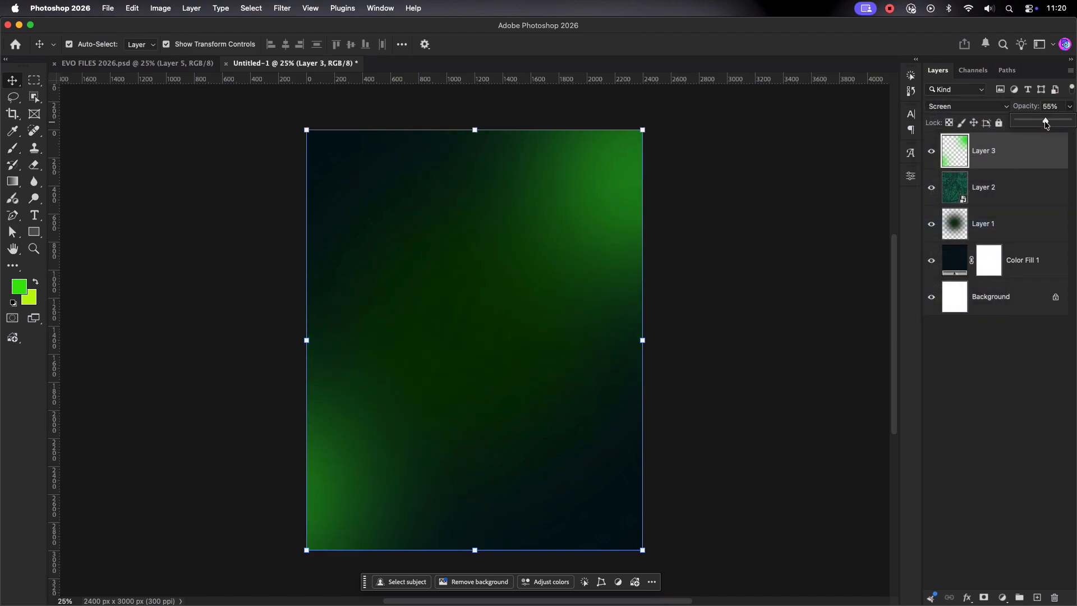
click(714, 238)
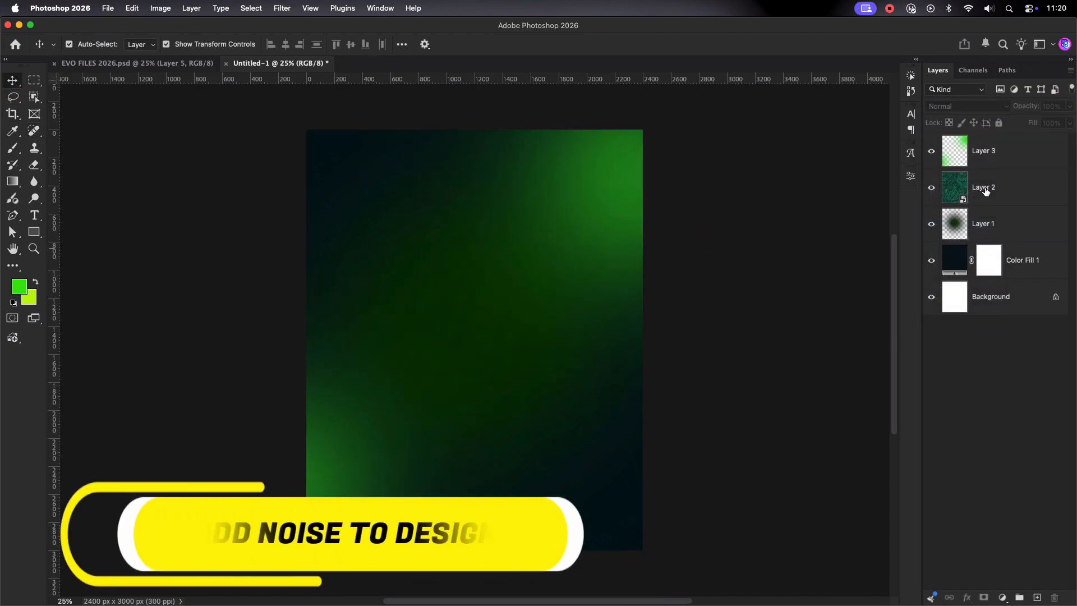
Step: Add a Grain adjustment layer, then group Grain 1 through Color Fill 1 into a locked BG group
click(1002, 593)
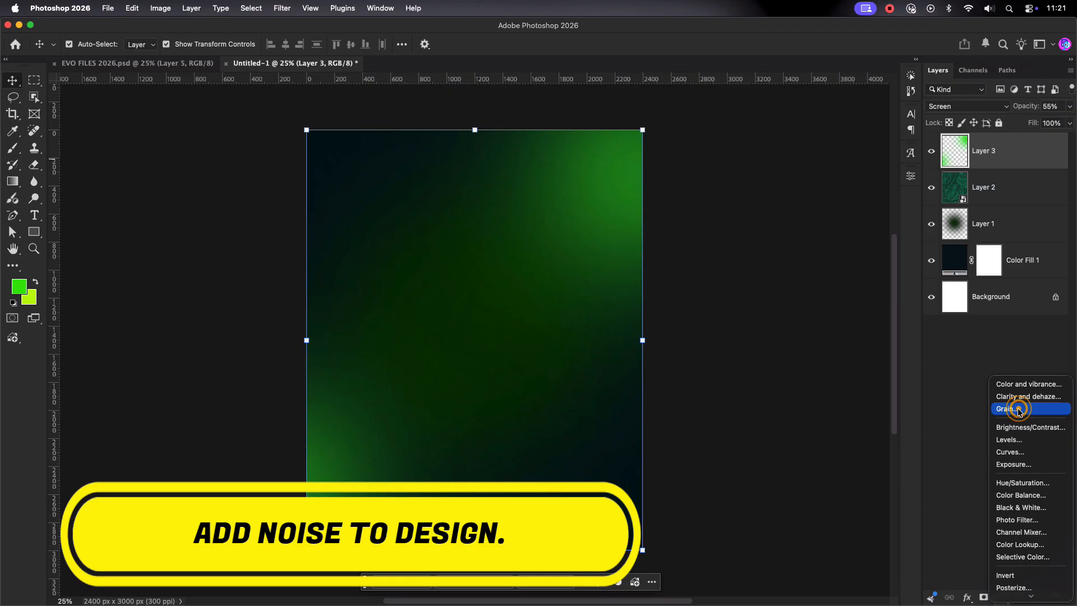
click(954, 341)
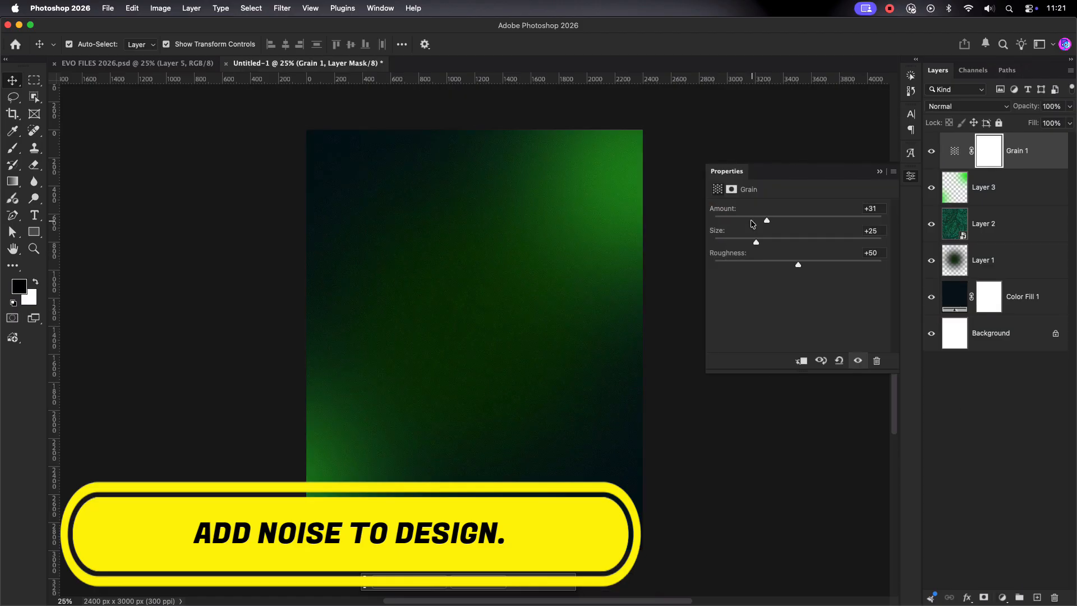
click(1027, 152)
shift+click(1013, 298)
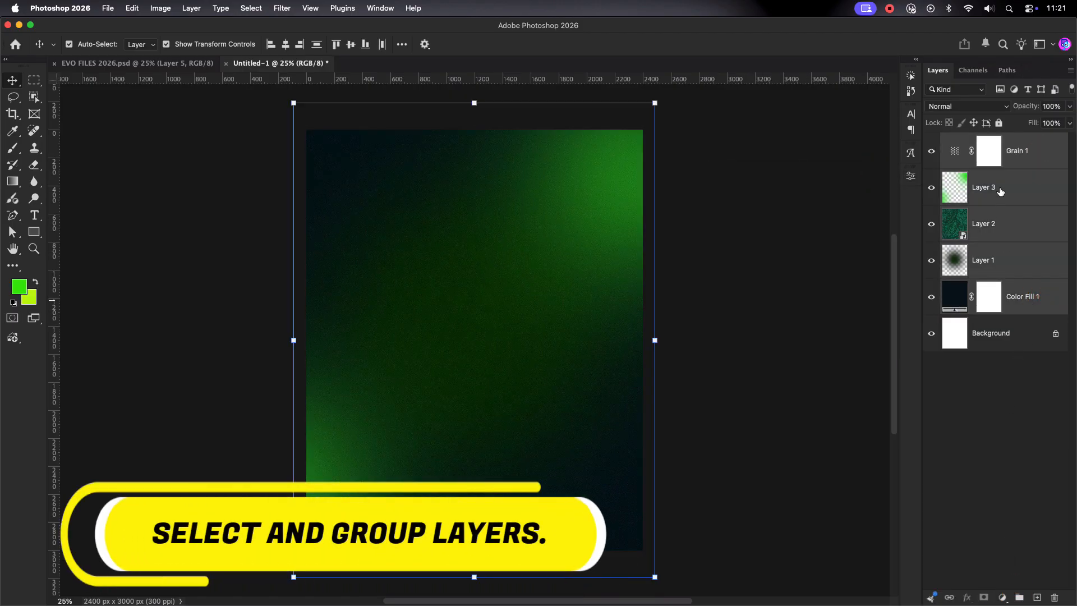
key(super+g)
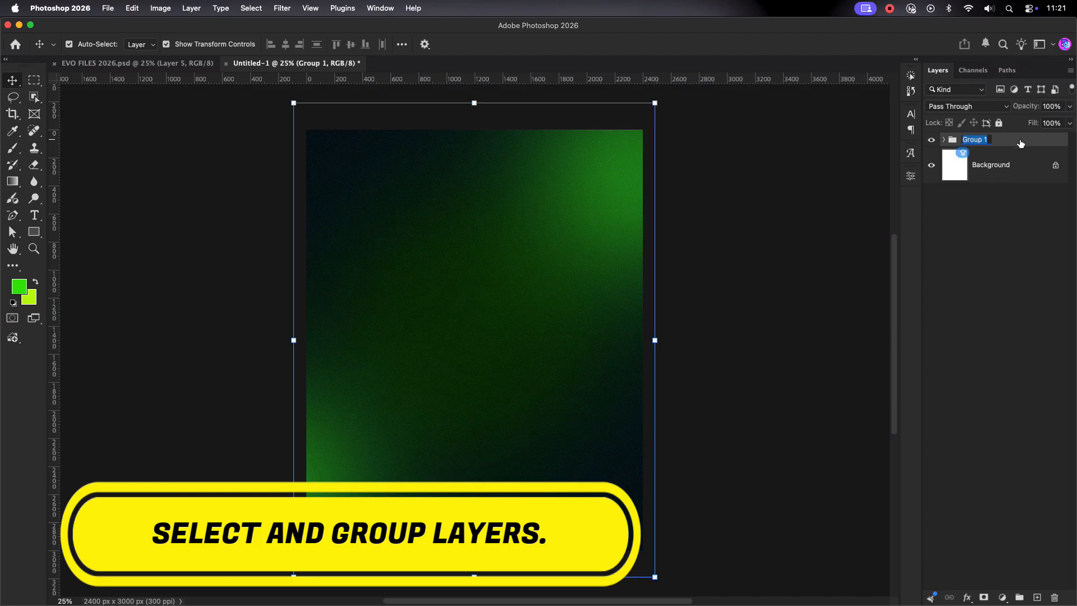
click(1000, 123)
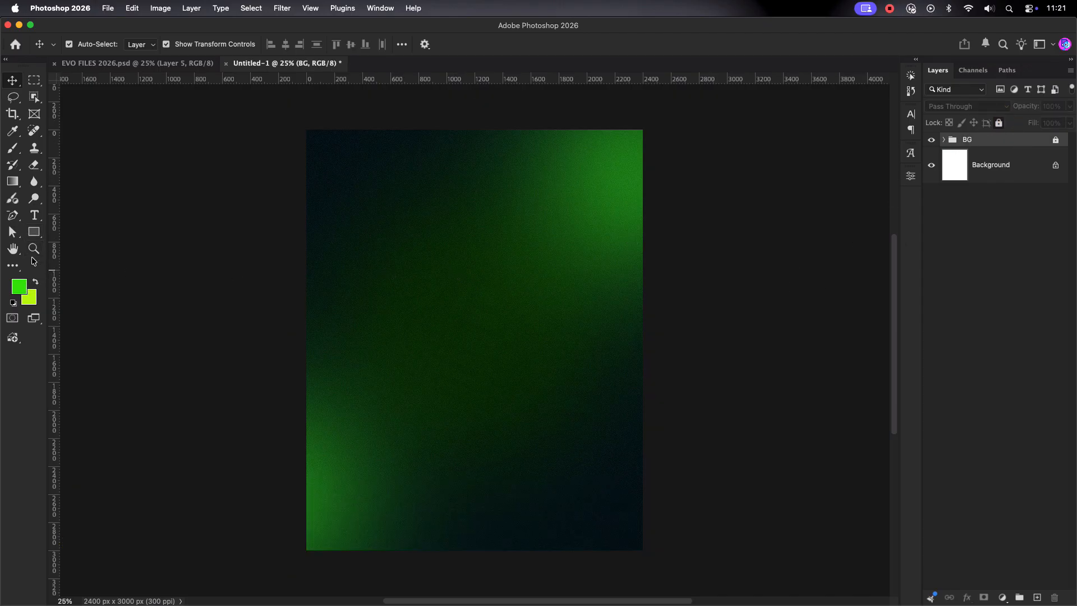
Step: Draw a rectangle with fully rounded corners overhanging the flyer's left edge
click(34, 234)
mouse_move(291, 242)
mouse_down()
mouse_move(311, 294)
mouse_move(464, 335)
mouse_move(493, 330)
mouse_move(479, 330)
mouse_up()
drag(467, 262, 378, 273)
key(v)
mouse_move(442, 283)
mouse_down()
mouse_move(430, 280)
mouse_move(438, 287)
mouse_up()
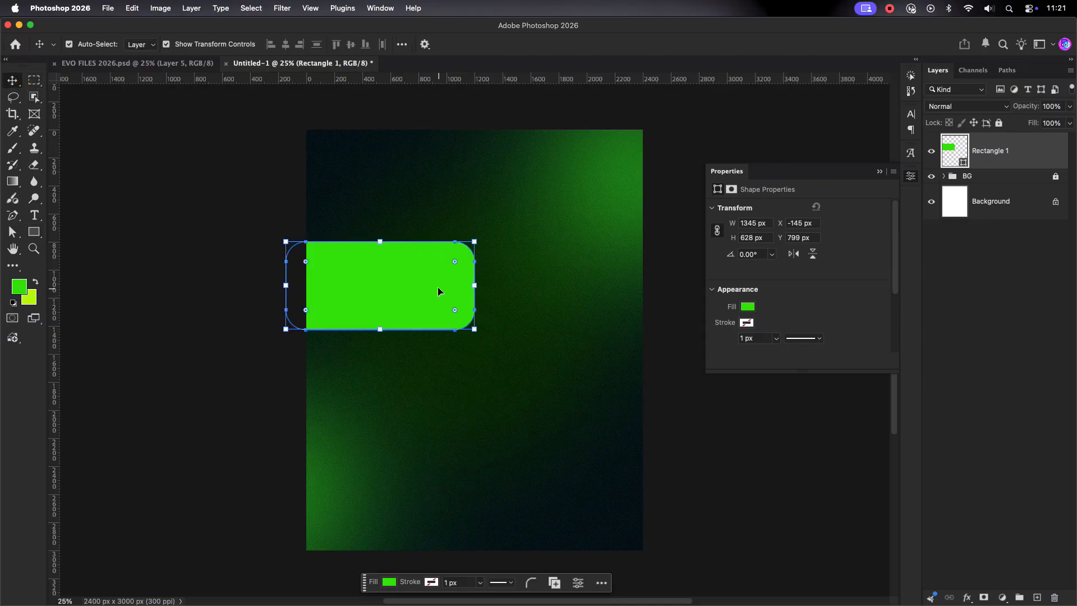
Step: Fill Rectangle 1 with dark green and move it further down the flyer
double_click(960, 152)
click(784, 302)
drag(797, 303, 808, 317)
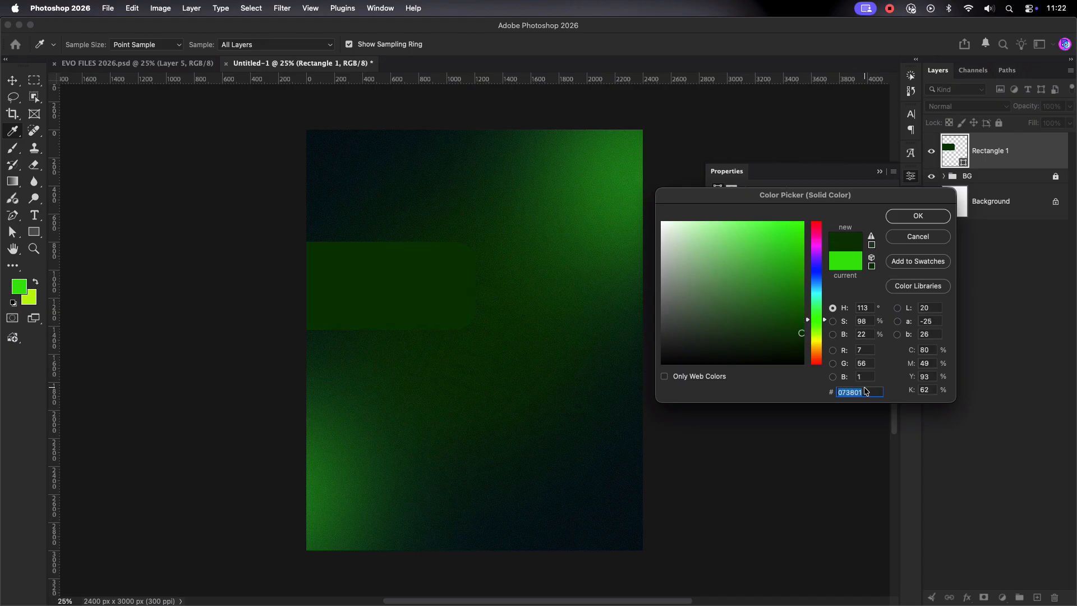
click(910, 220)
key(v)
drag(353, 295, 363, 310)
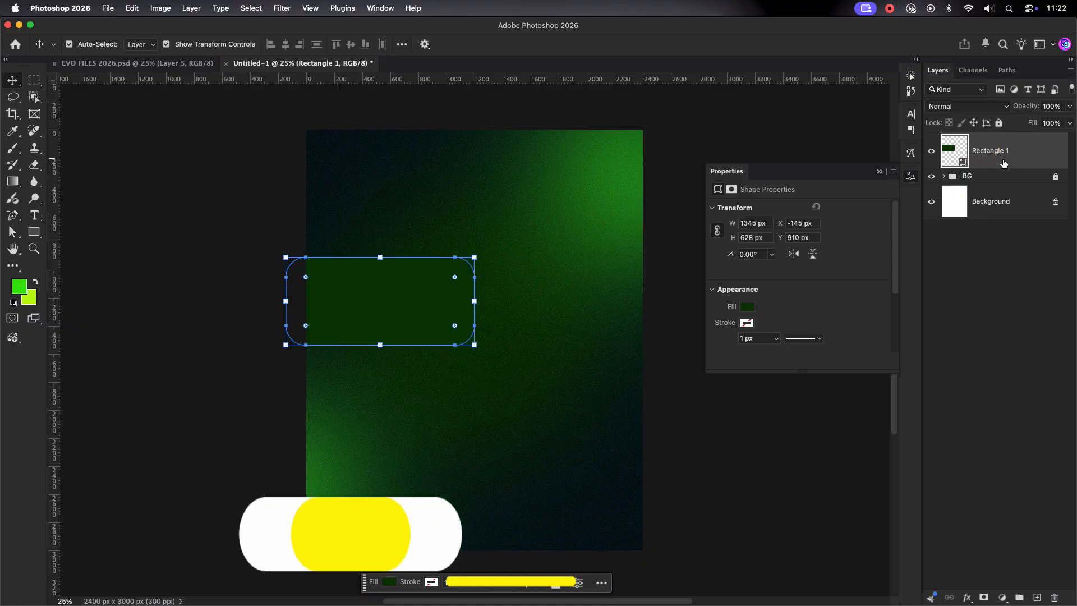
Step: Add a new Layer 4 clipped to Rectangle 1 and set the foreground to lime #c2ff00
click(1037, 597)
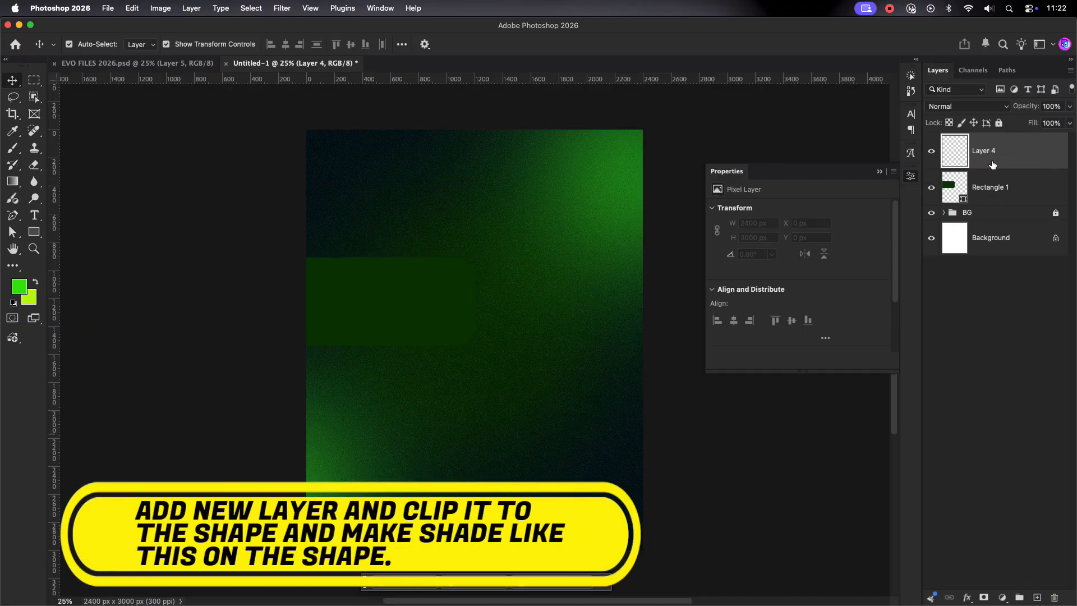
alt+click(1001, 166)
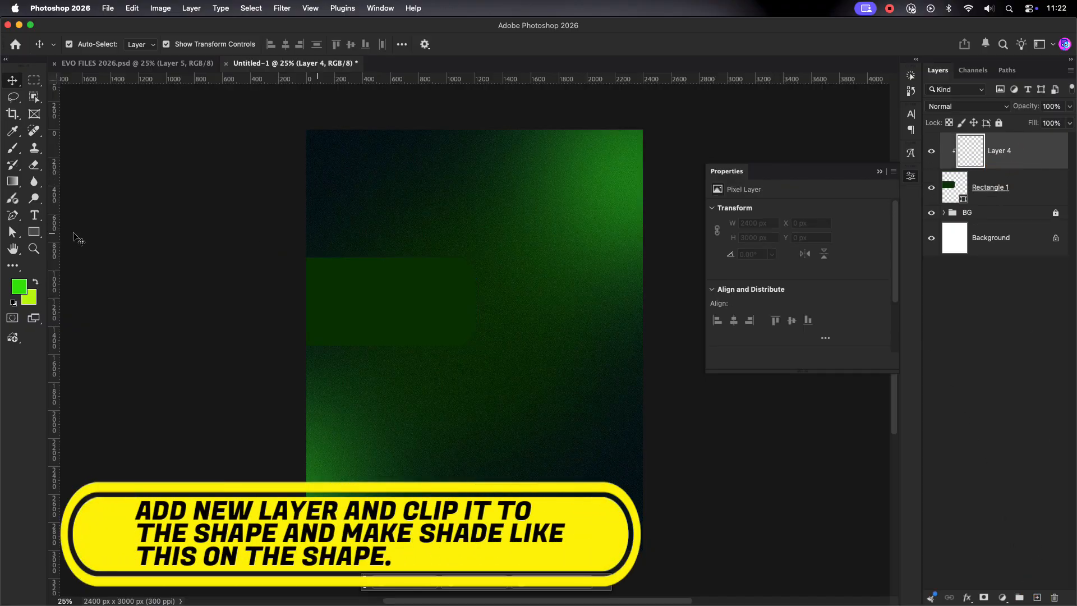
click(35, 282)
click(18, 286)
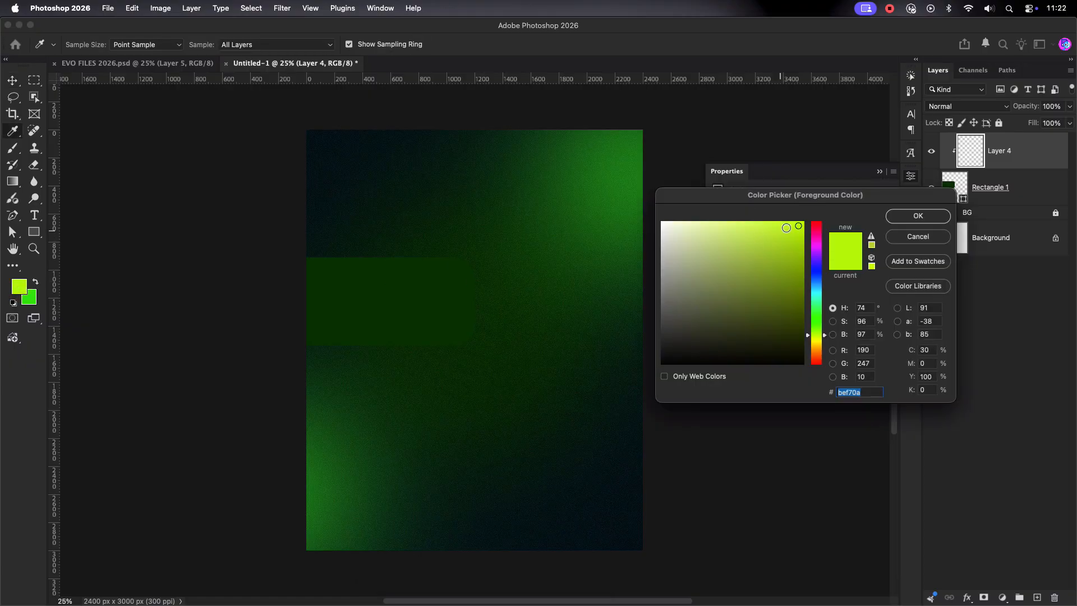
click(918, 215)
key(v)
click(395, 301)
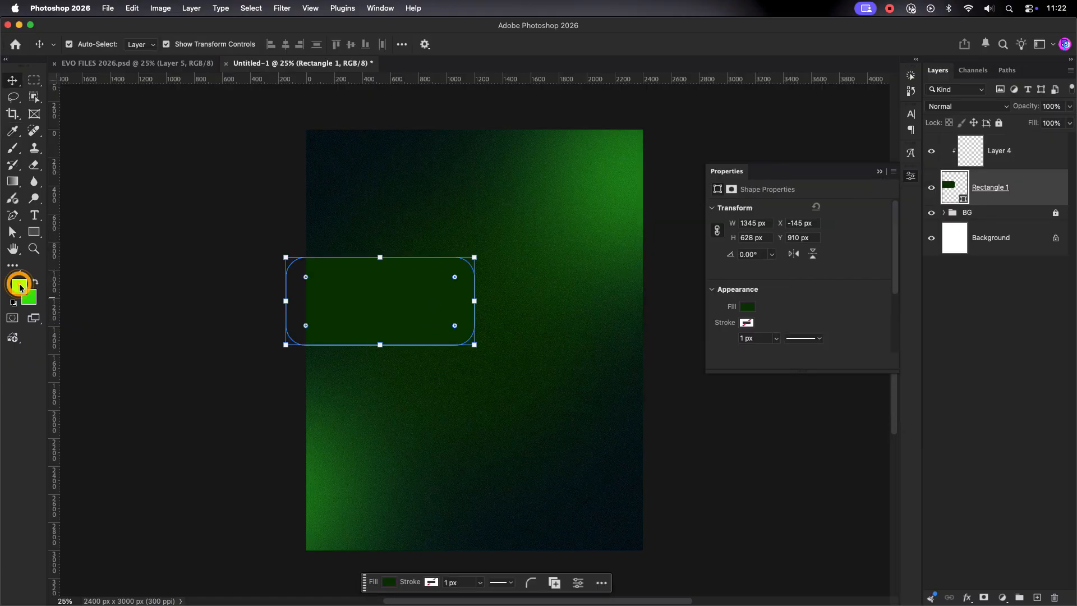
click(19, 286)
click(918, 216)
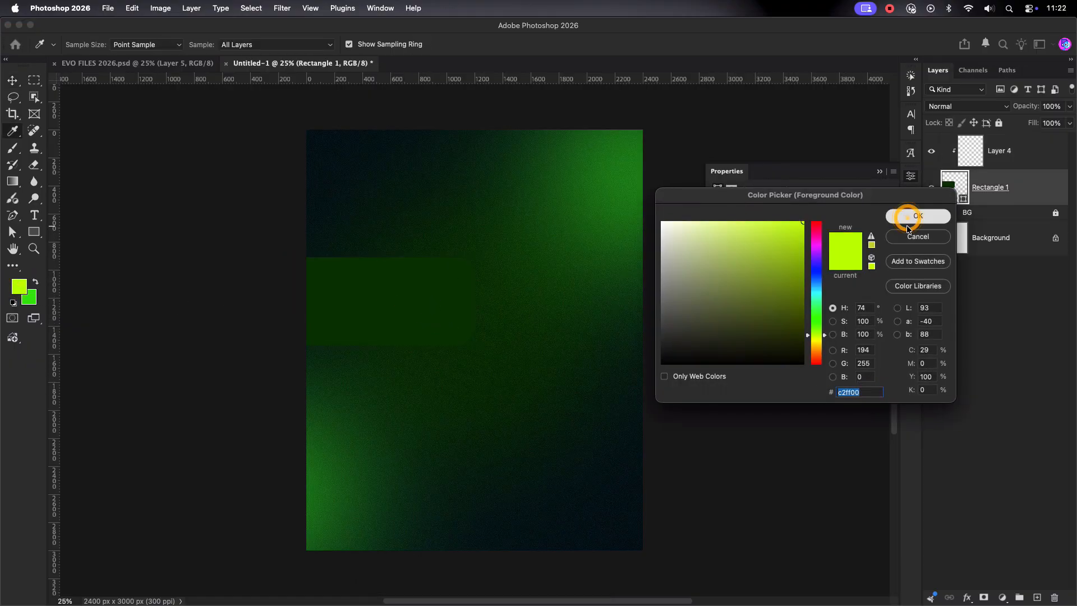
click(879, 171)
Step: Paint lime along the rectangle's top edge with a 250 px soft brush at 100% flow
click(12, 148)
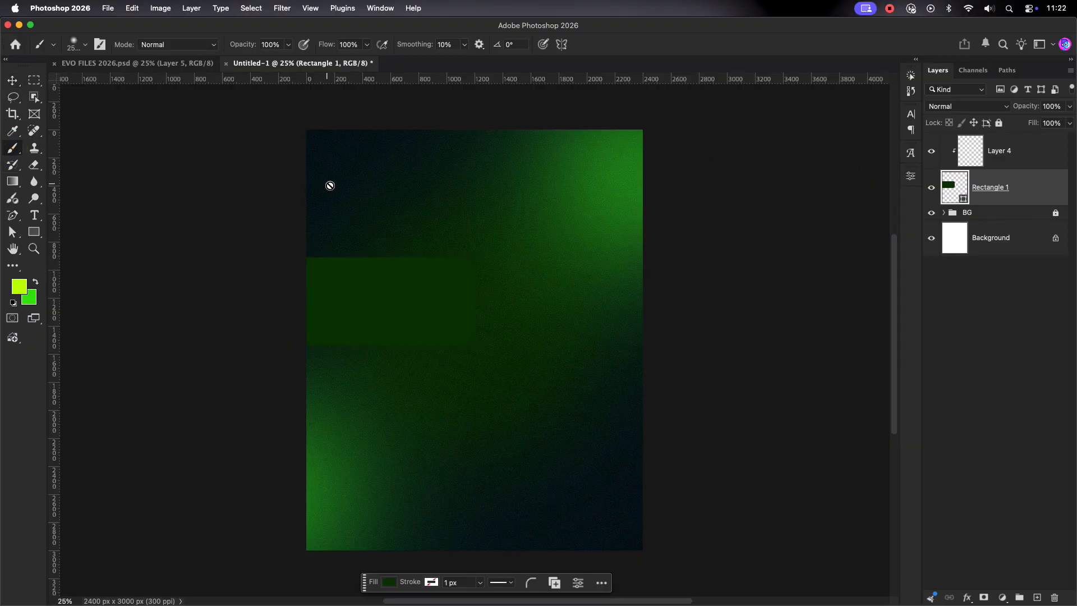
click(982, 160)
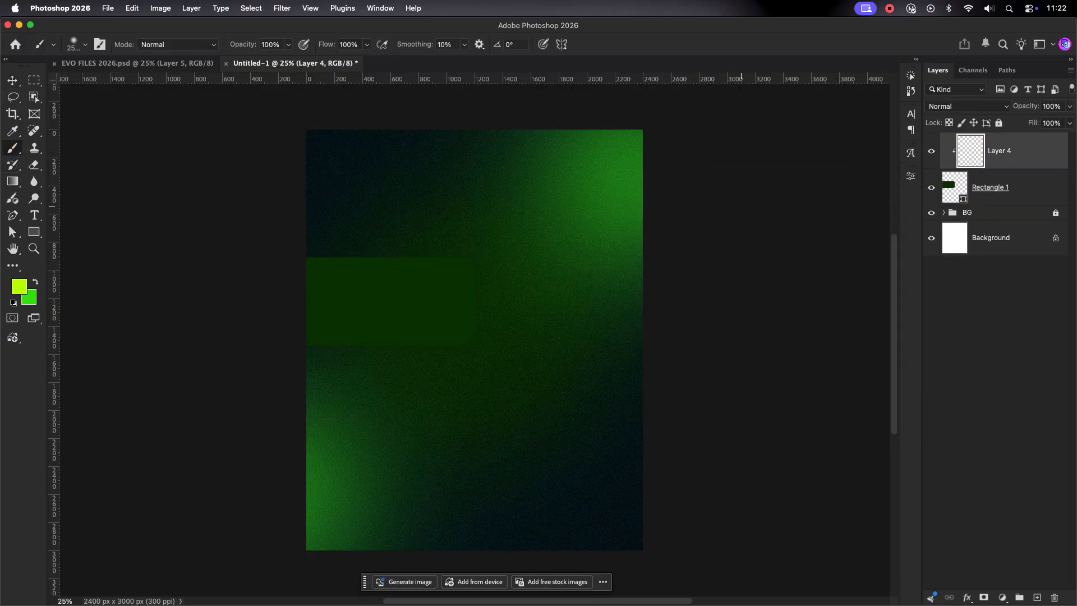
key(bracketleft)
key(bracketleft)
key(bracketleft)
key(bracketleft)
key(bracketleft)
key(bracketleft)
key(bracketleft)
key(bracketleft)
key(bracketleft)
key(bracketleft)
key(bracketleft)
key(bracketleft)
key(bracketleft)
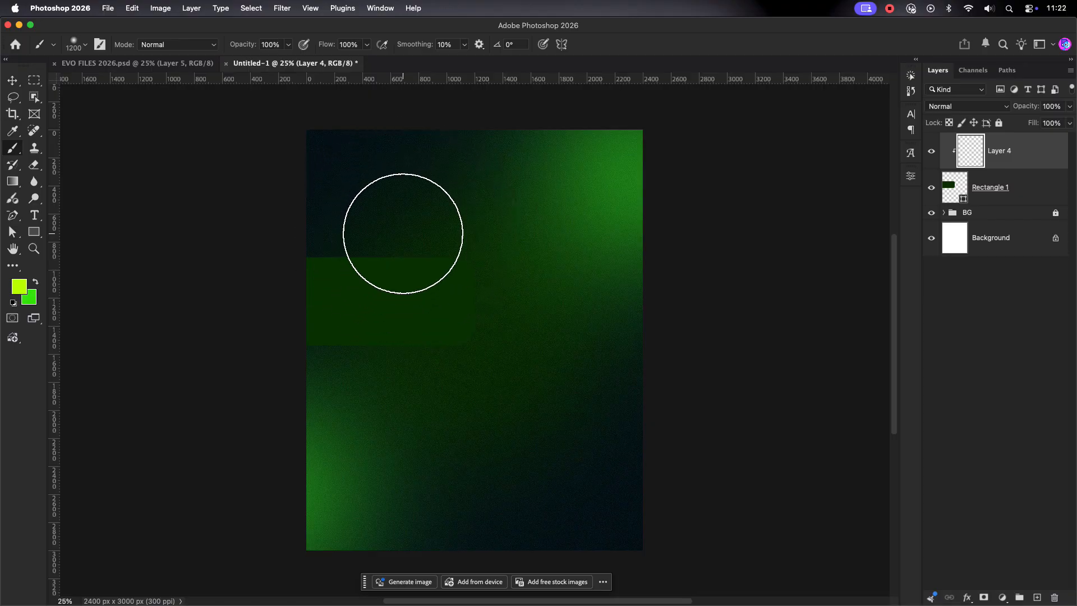
key(bracketleft)
key(bracketleft)
key(bracketleft)
key(bracketleft)
key(bracketleft)
key(bracketleft)
key(bracketleft)
key(bracketleft)
key(bracketleft)
key(bracketleft)
mouse_move(295, 235)
mouse_down()
mouse_move(485, 247)
mouse_move(277, 242)
mouse_move(467, 242)
mouse_up()
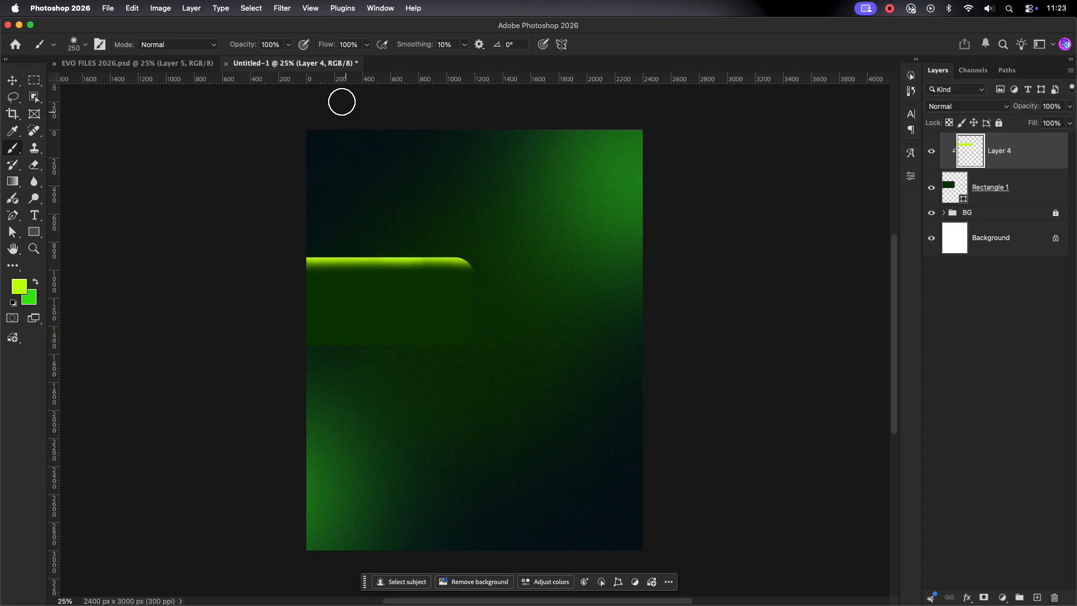
click(366, 45)
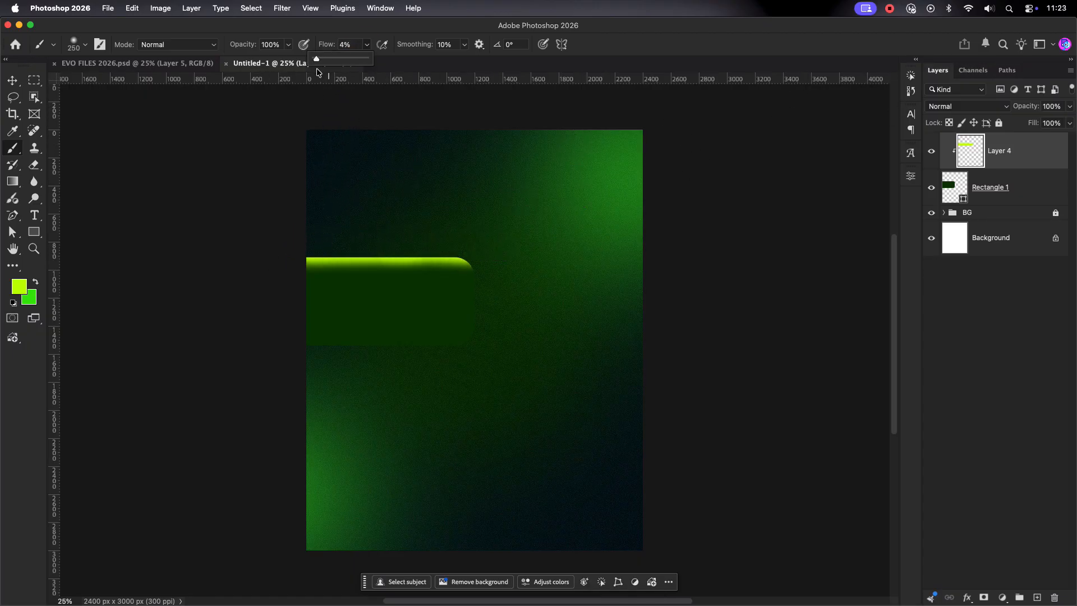
mouse_move(300, 265)
mouse_down()
mouse_move(462, 267)
mouse_move(312, 265)
mouse_move(436, 264)
mouse_move(377, 279)
mouse_up()
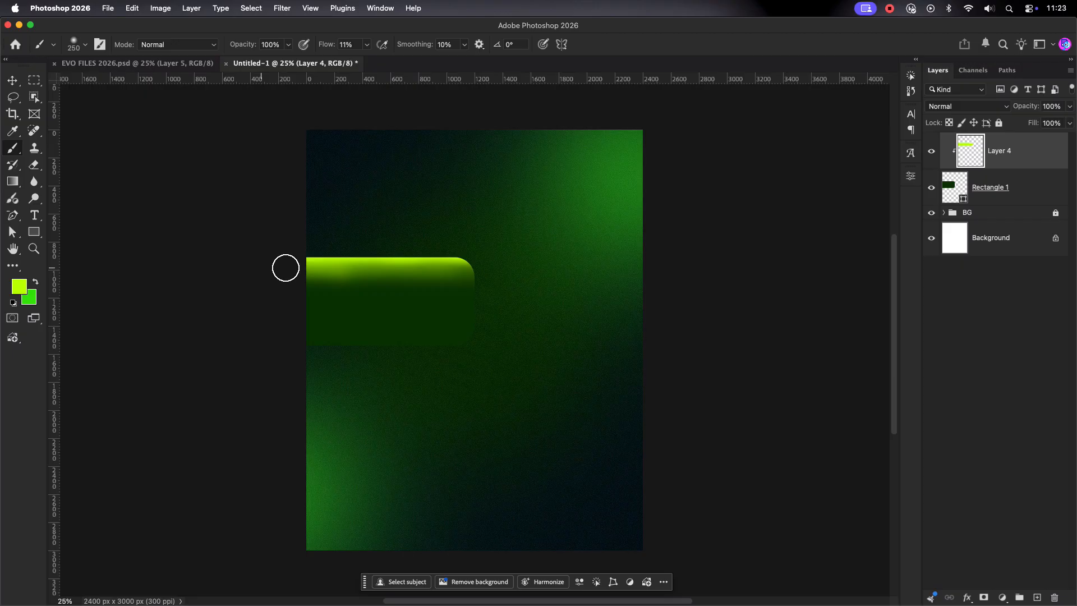
drag(368, 46, 462, 59)
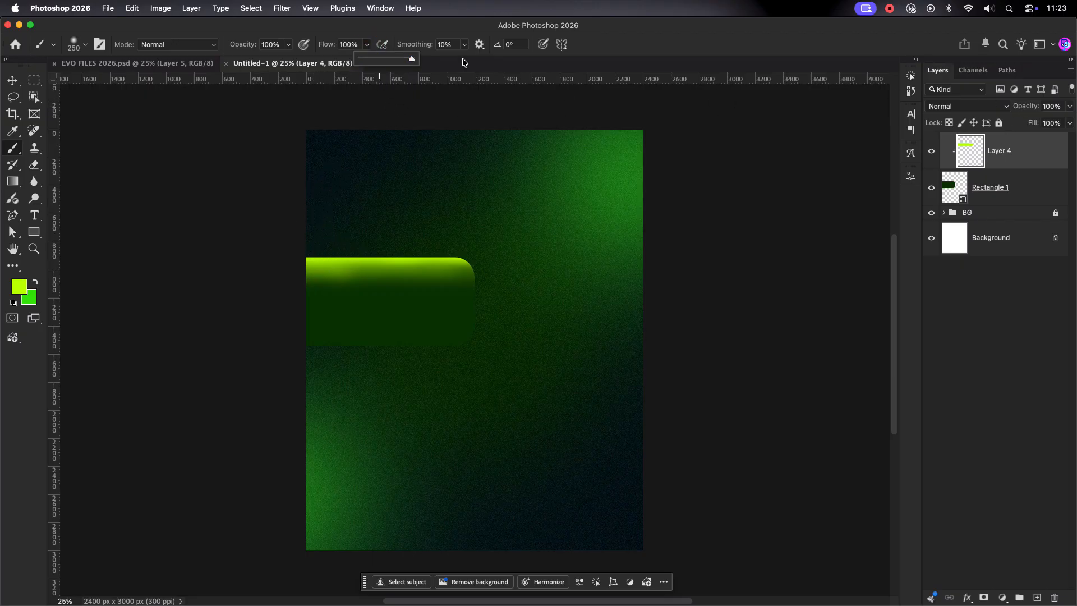
click(278, 239)
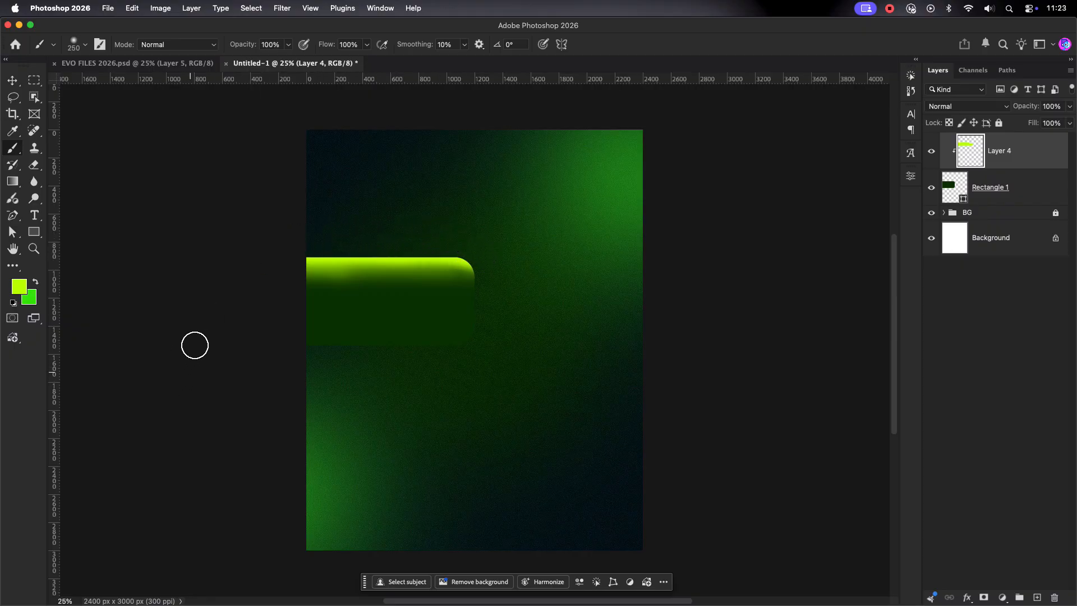
Step: Switch the glow layer to a lightening blend mode and deselect the layers
key(v)
click(994, 107)
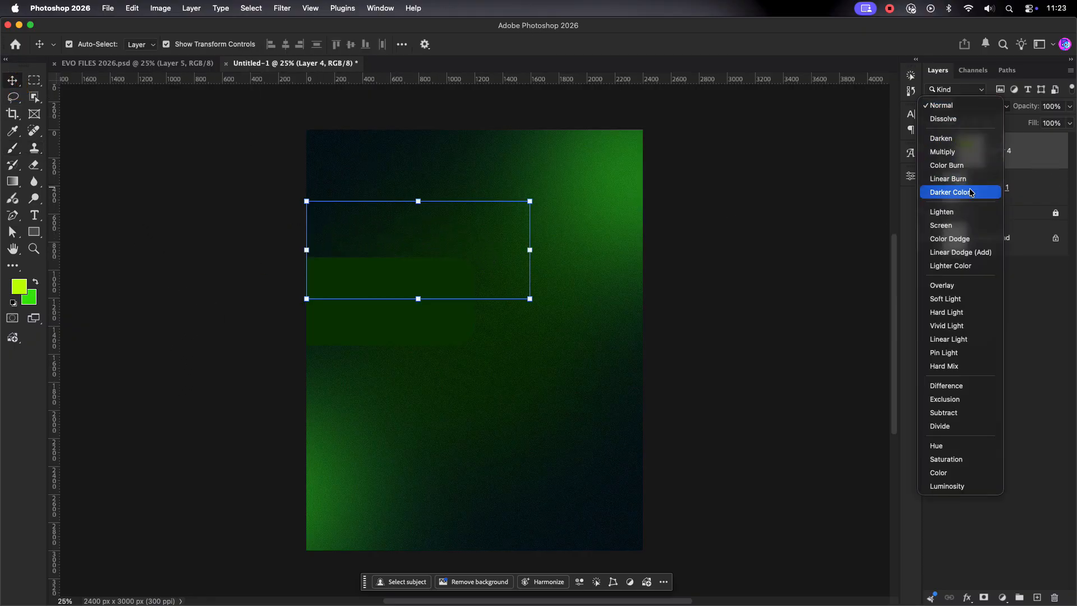
click(966, 219)
click(1034, 182)
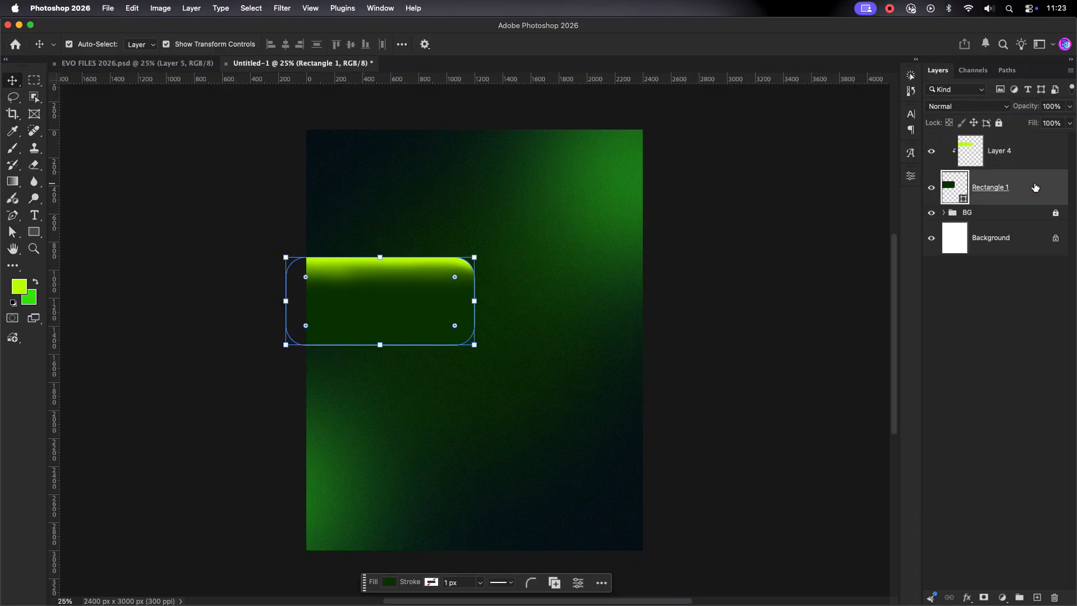
click(697, 267)
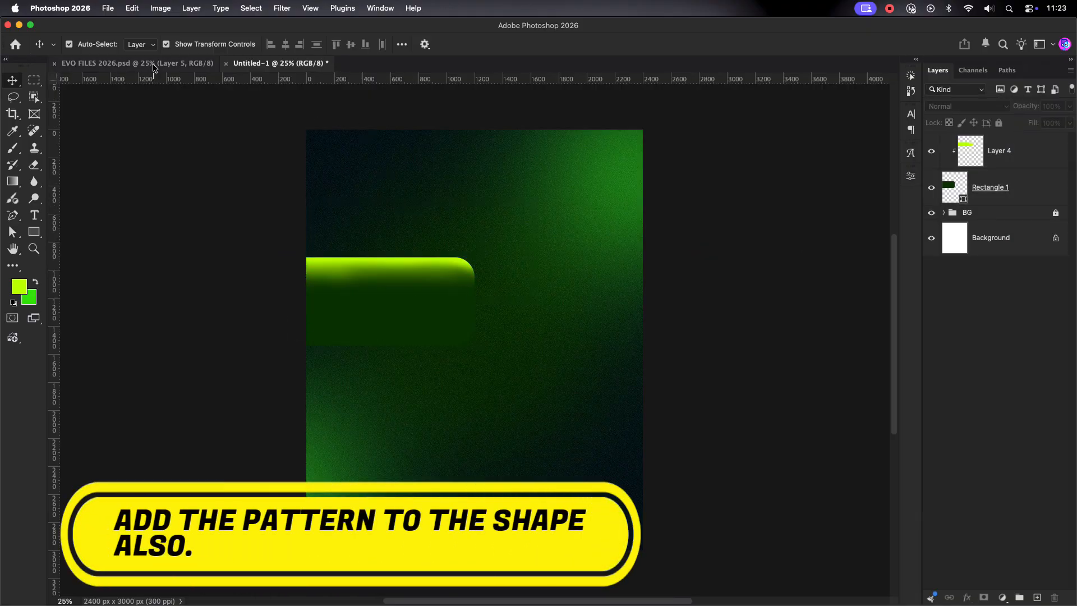
Step: Bring the leafy pattern from EVO FILES 2026.psd, rotating it 90° and scaling it over the rectangle
click(137, 63)
drag(546, 271, 382, 310)
drag(500, 156, 484, 388)
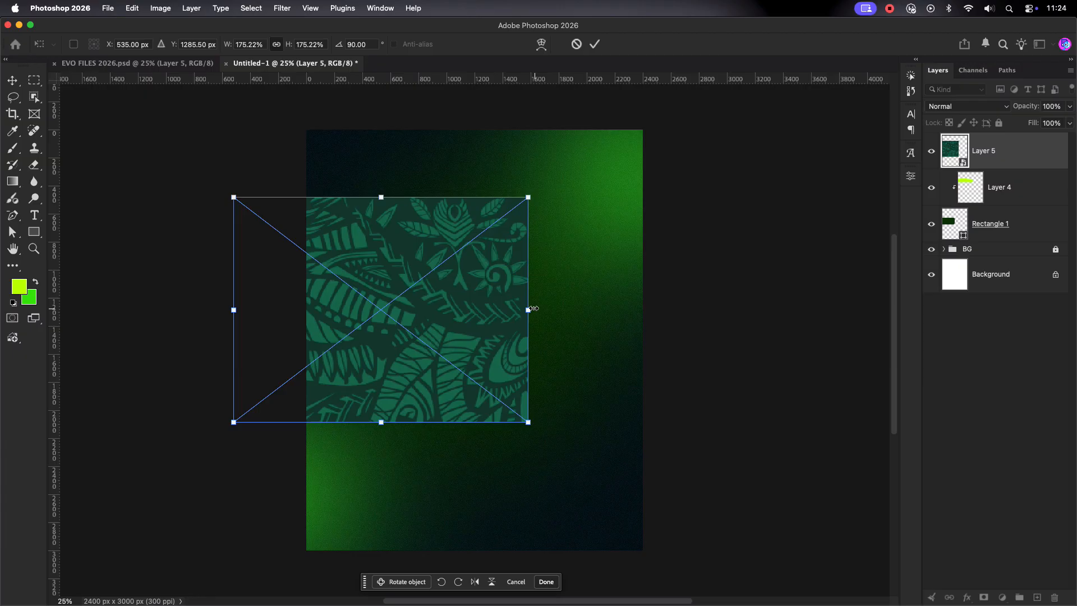
drag(527, 311, 466, 306)
mouse_move(385, 302)
mouse_down()
mouse_move(412, 310)
mouse_move(393, 299)
mouse_up()
click(595, 43)
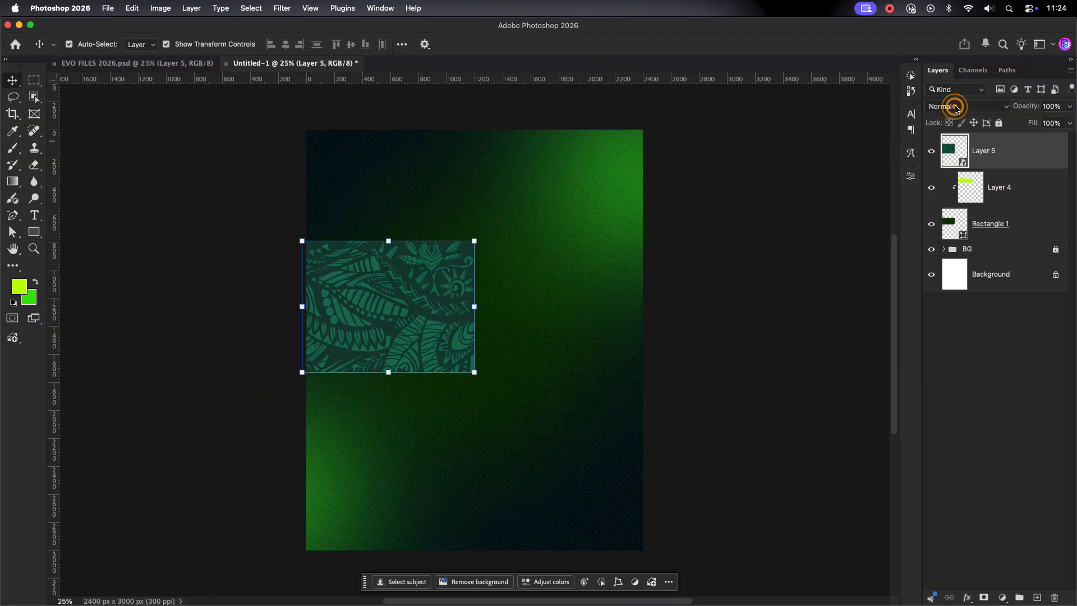
Step: Set the pattern to Overlay, clip it to Rectangle 1, and lower its opacity
click(954, 106)
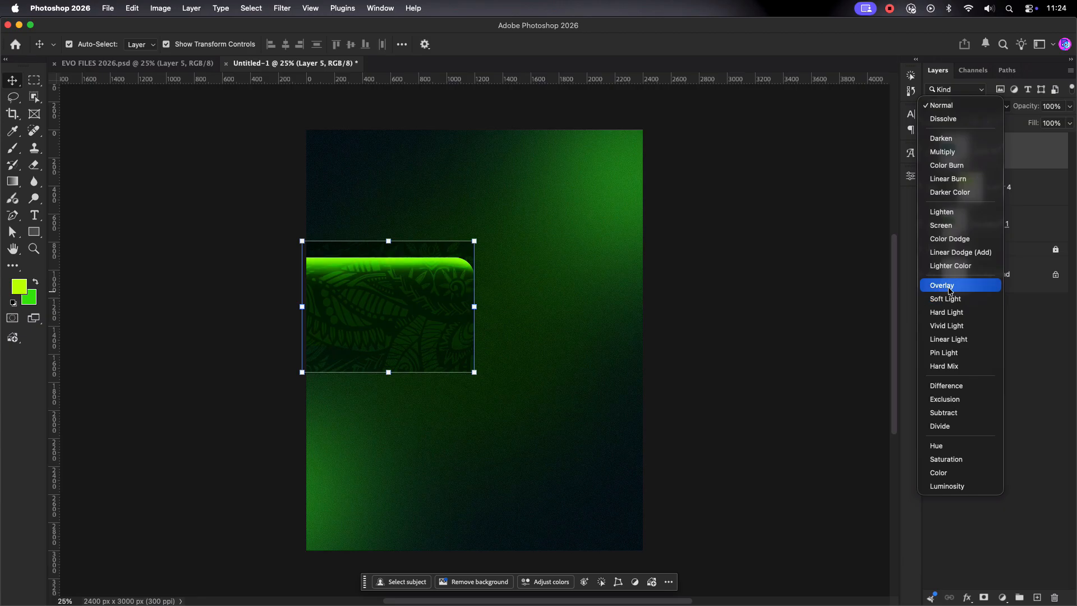
click(773, 346)
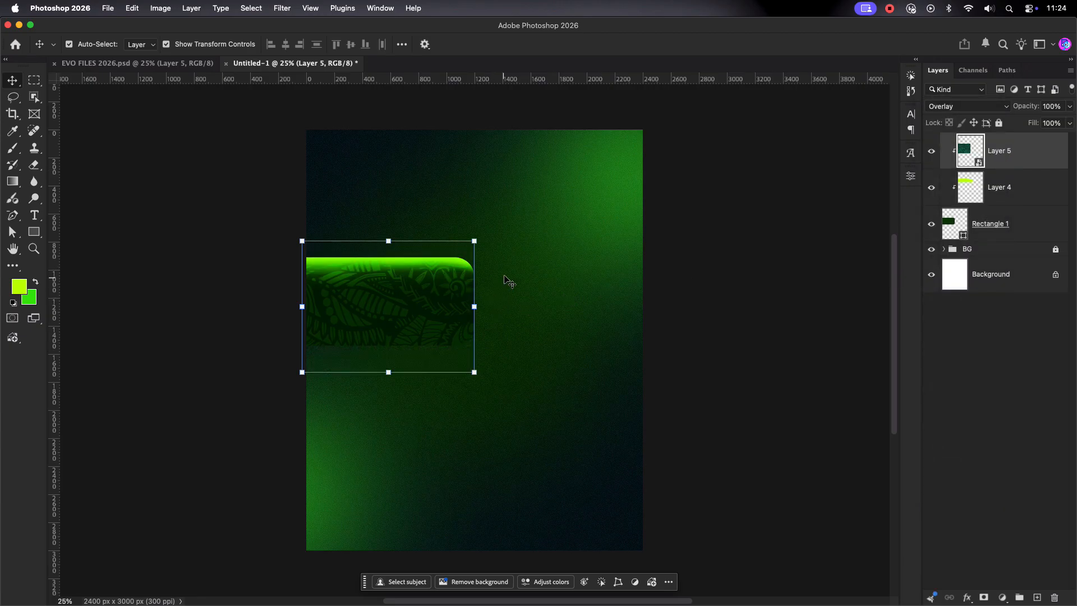
click(507, 282)
click(1023, 165)
drag(1070, 106, 1028, 126)
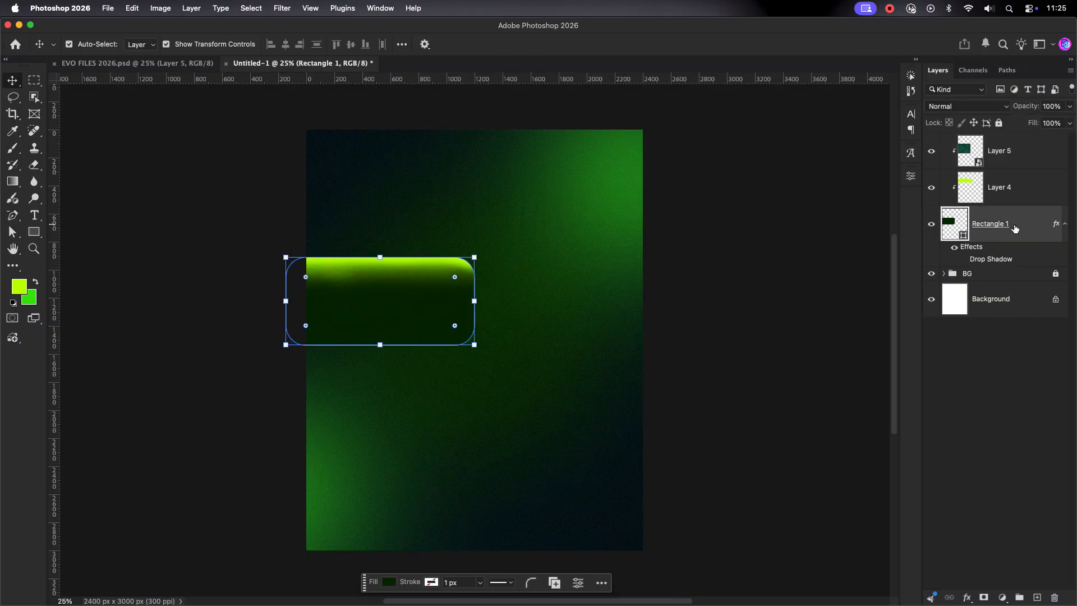
Step: Convert the rectangle and its clipped layers into a single Smart Object
shift+click(1027, 155)
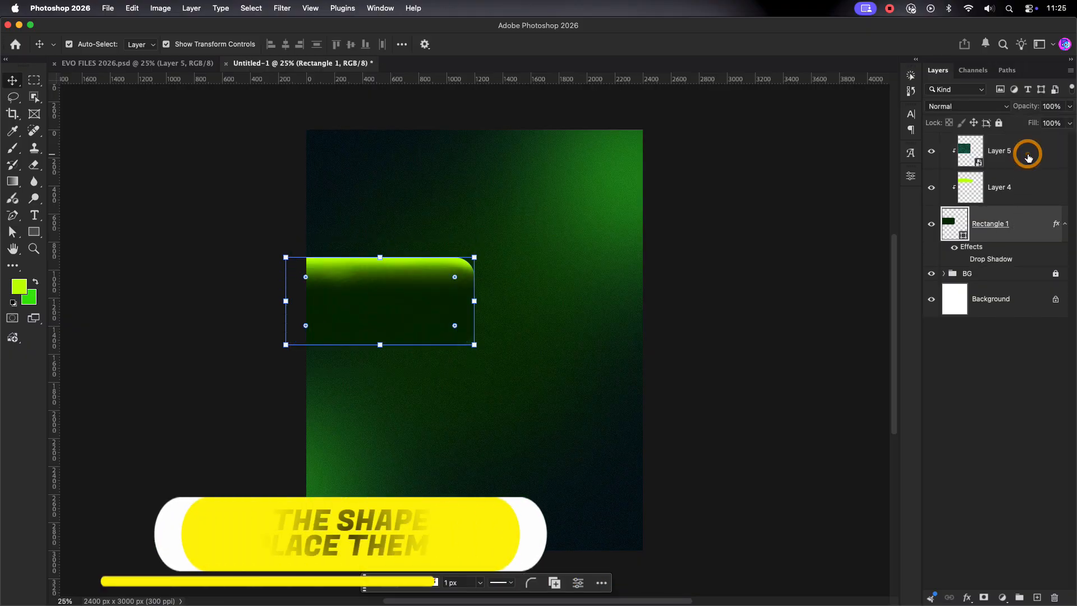
right_click(1027, 155)
click(977, 395)
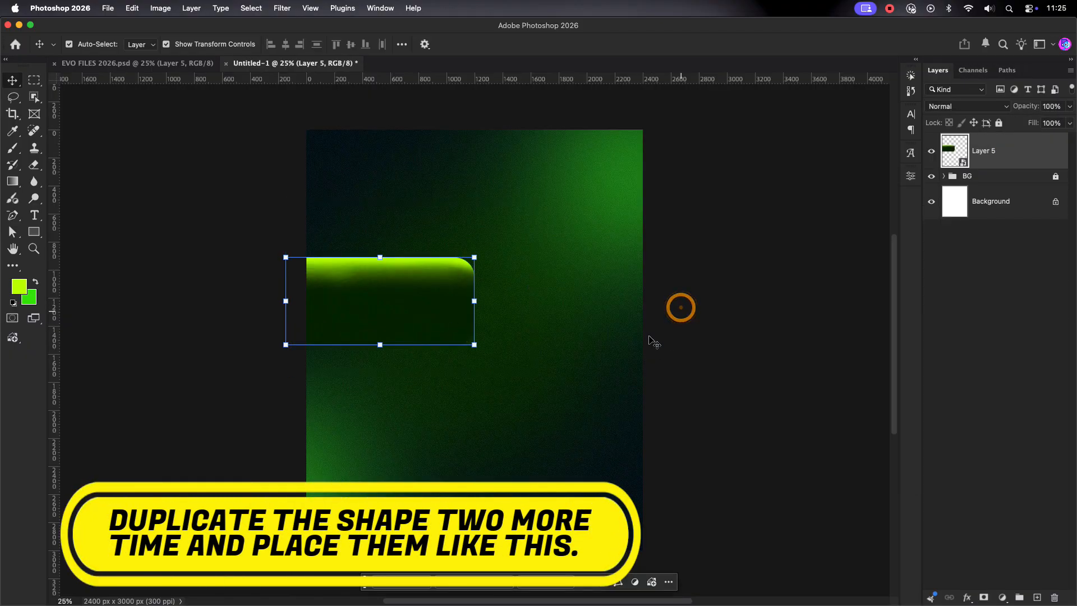
Step: Duplicate the bar twice, stacking the copies evenly down the left side
drag(356, 303, 375, 264)
drag(1022, 176, 1020, 203)
click(731, 329)
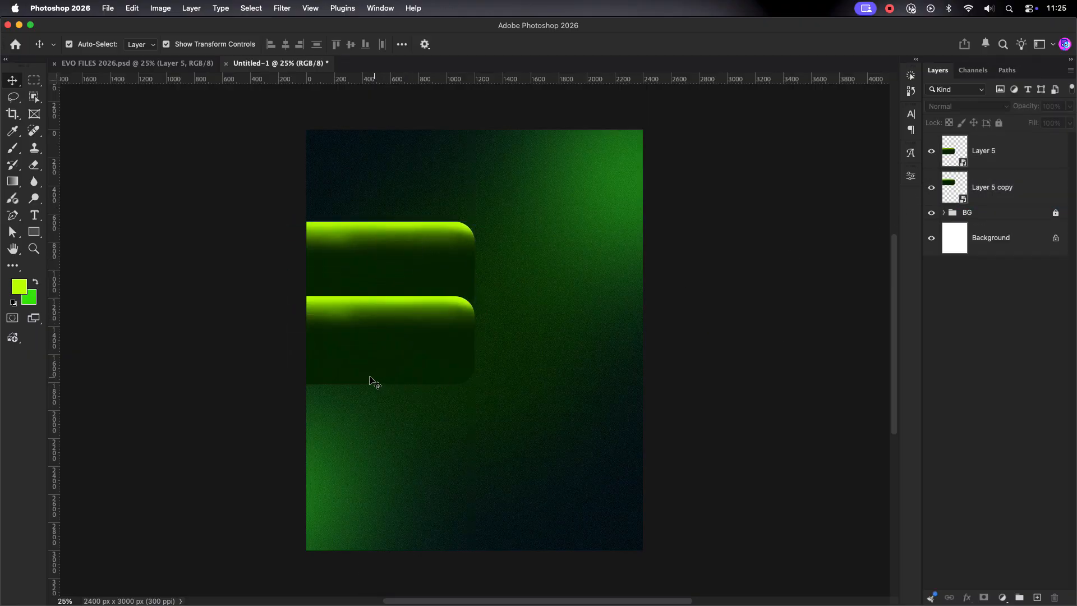
click(362, 262)
drag(365, 329, 370, 408)
drag(1027, 192, 1022, 145)
click(738, 344)
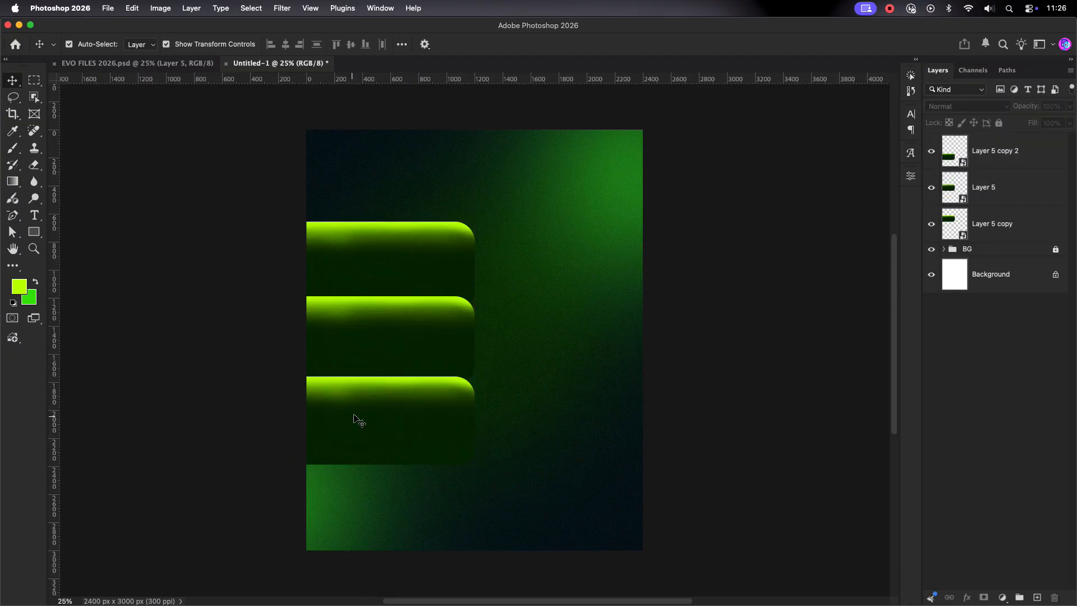
Step: Scale all three bars together to about 103.48% and shift them to the left edge
click(355, 419)
drag(532, 242, 266, 487)
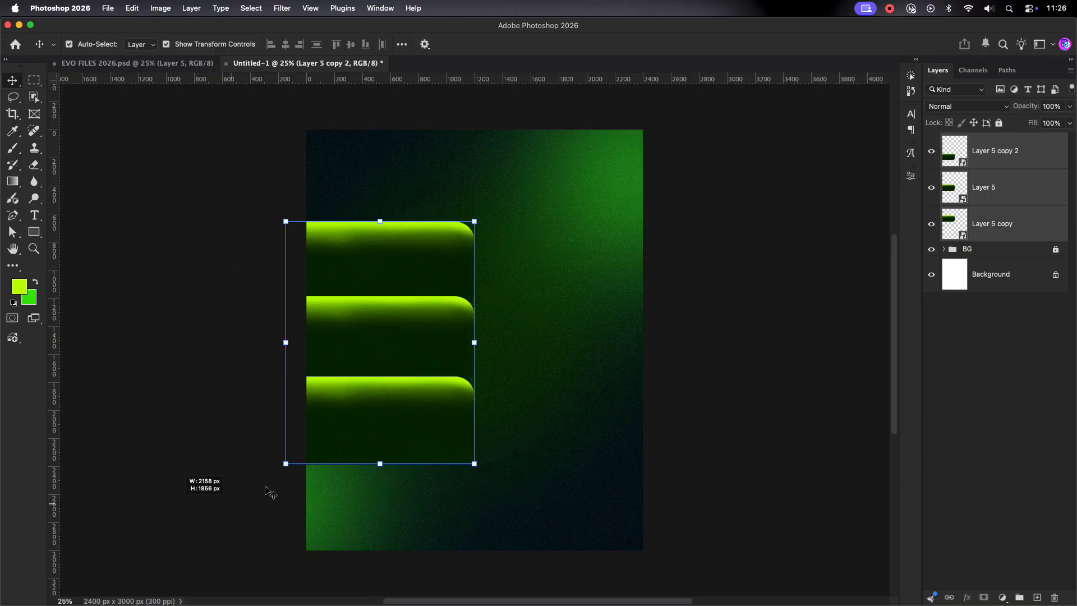
scroll(395, 334, up, 3)
scroll(395, 335, down, 2)
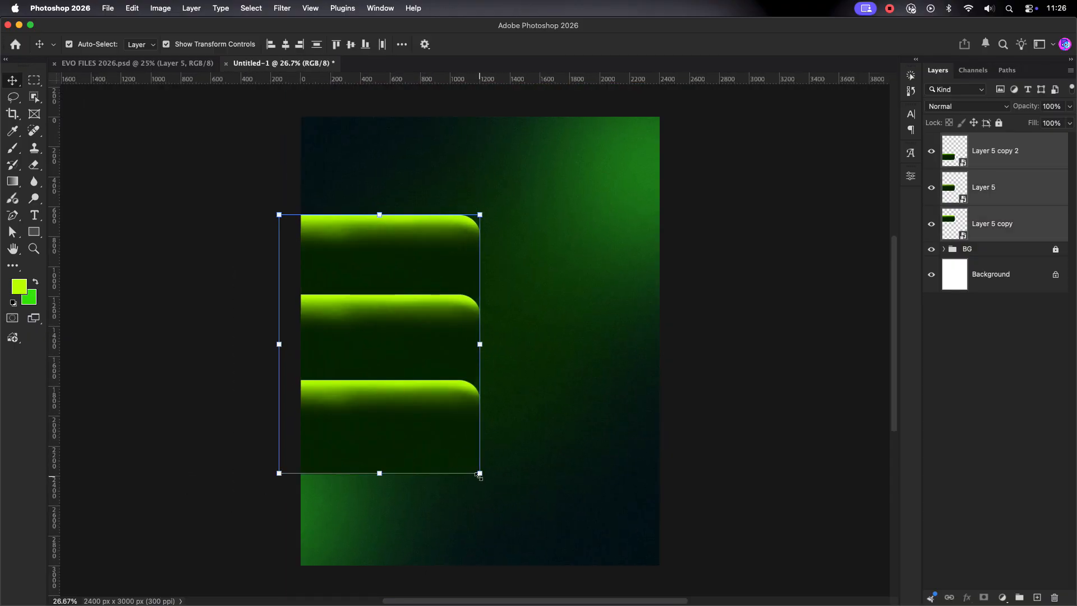
drag(480, 474, 494, 461)
drag(440, 388, 433, 387)
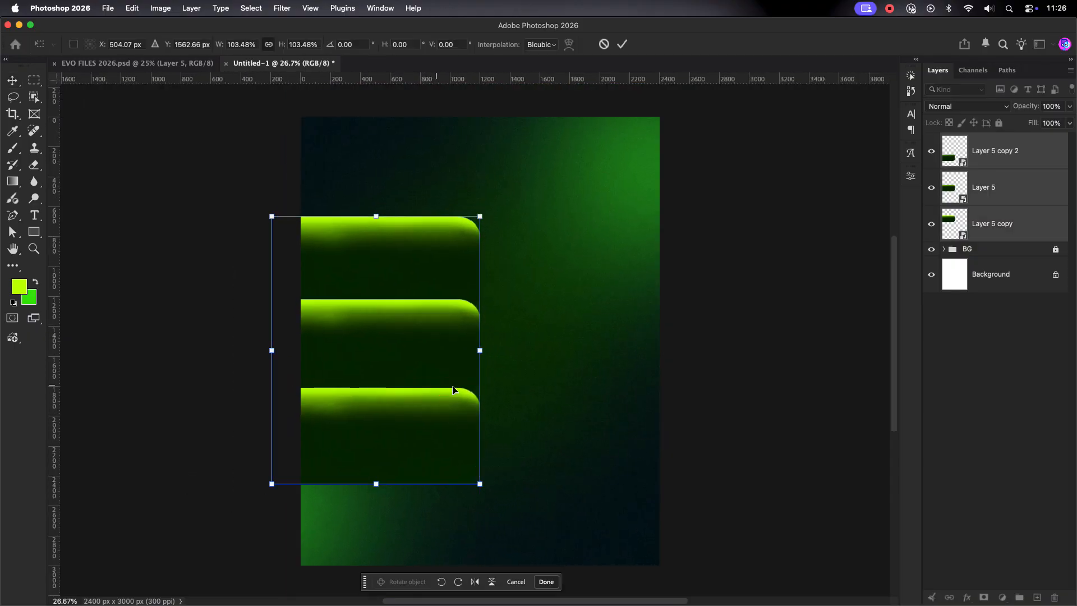
click(622, 44)
click(594, 282)
click(979, 142)
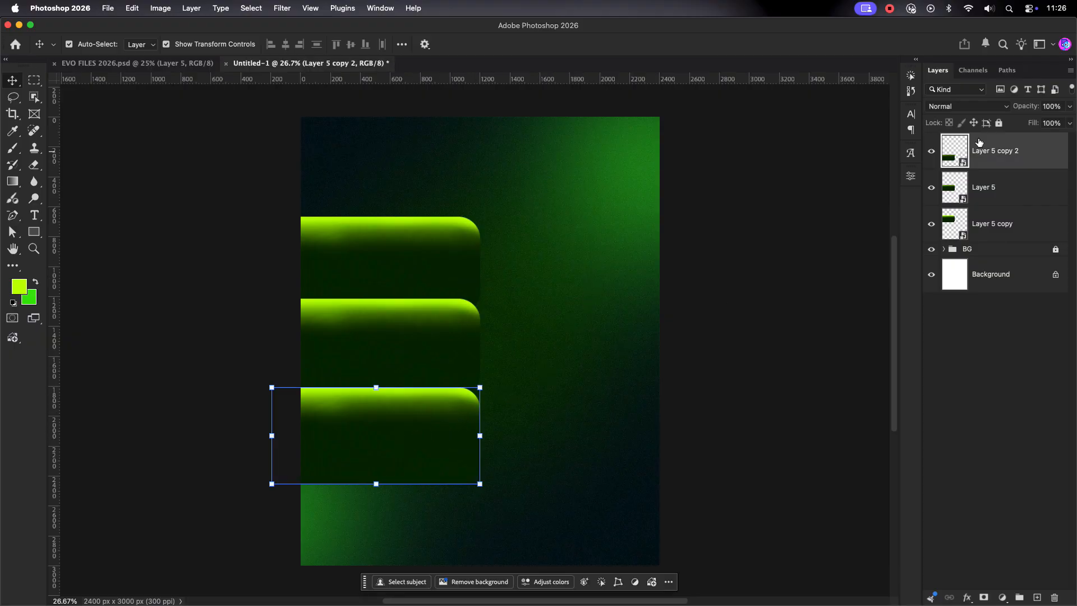
Step: Bring the W2 headshot from EVO FILES 2026 and shrink it over the bottom bar
click(180, 63)
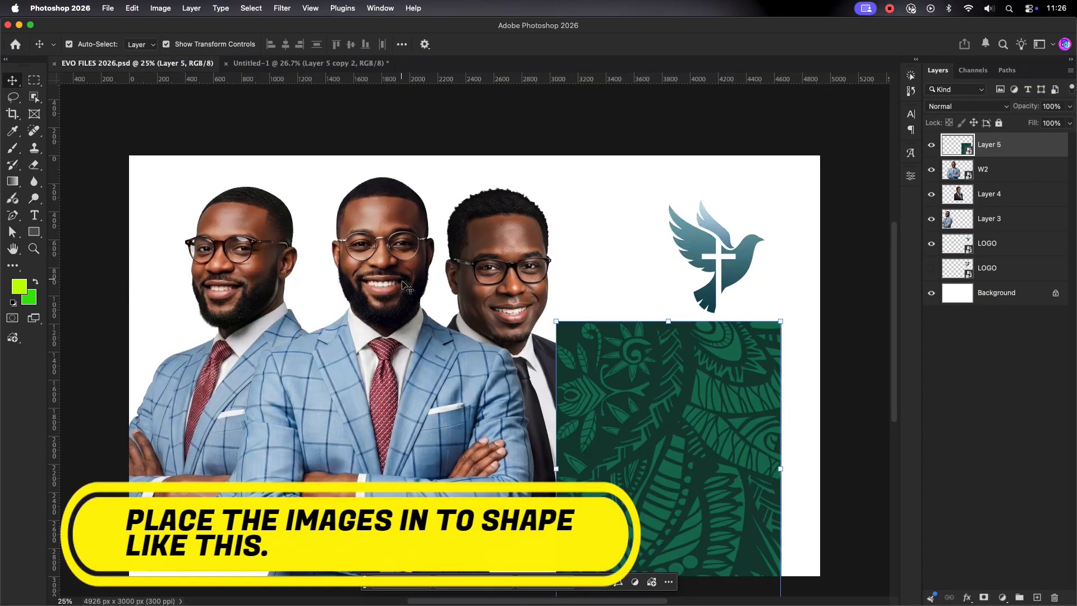
mouse_move(396, 298)
mouse_down()
mouse_move(317, 124)
mouse_move(336, 63)
mouse_move(393, 297)
mouse_up()
drag(541, 405, 411, 406)
drag(323, 409, 363, 524)
drag(448, 523, 430, 522)
scroll(340, 484, up, 3)
scroll(346, 466, down, 3)
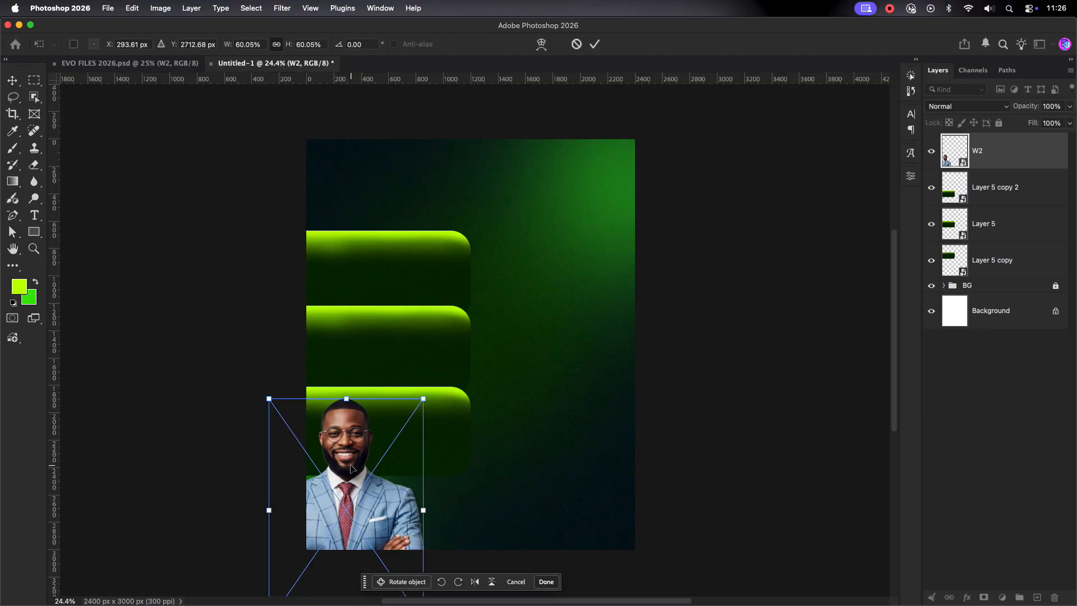
click(595, 45)
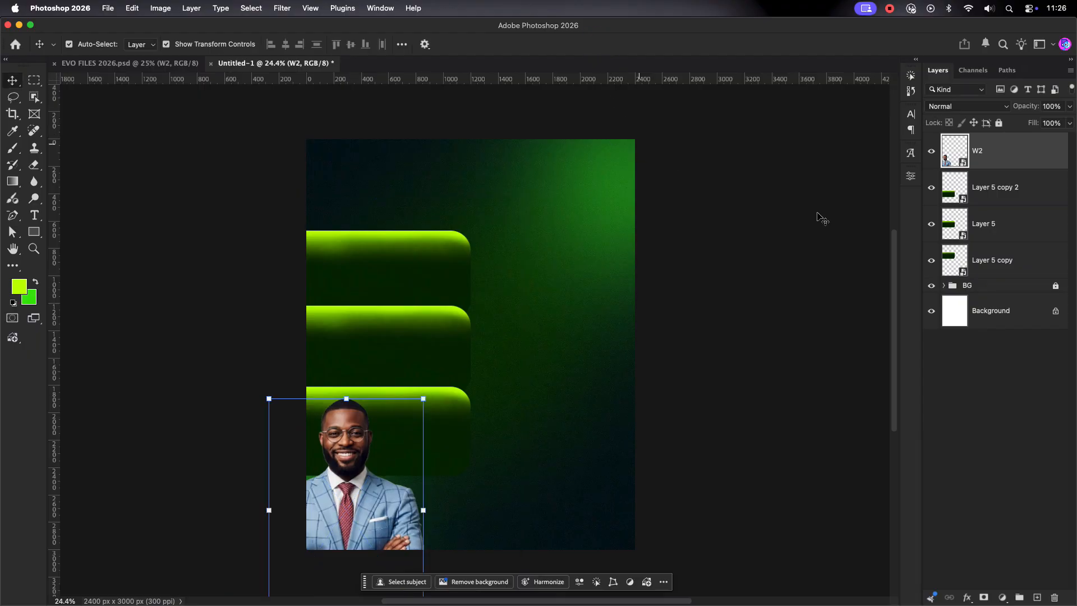
Step: Clip W2 into Layer 5 copy 2, refit it, then bring in the left suited man
alt+click(1013, 169)
drag(427, 507, 412, 497)
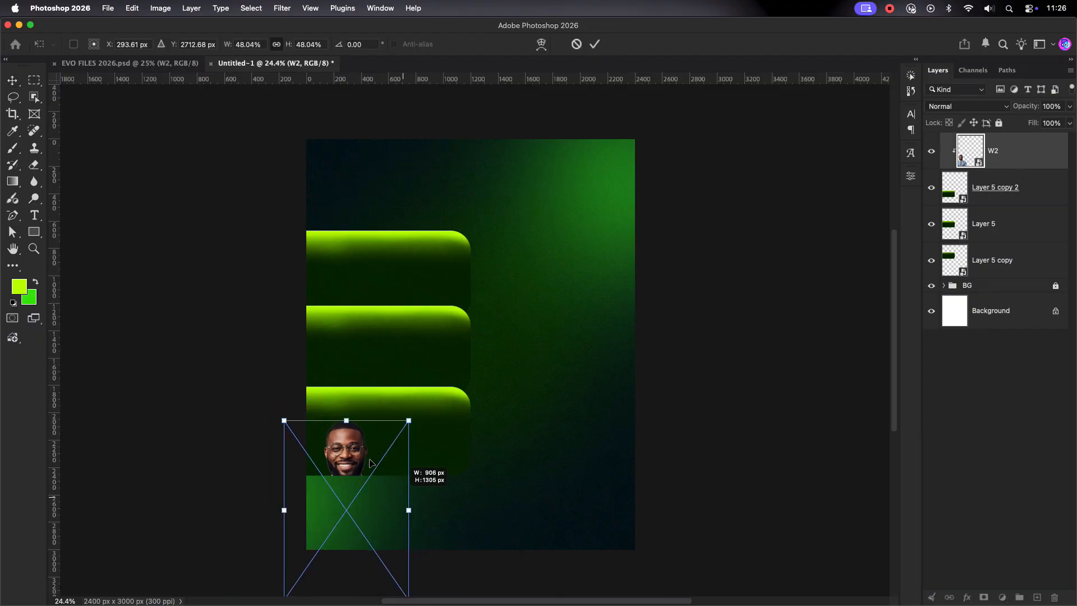
drag(357, 453, 360, 429)
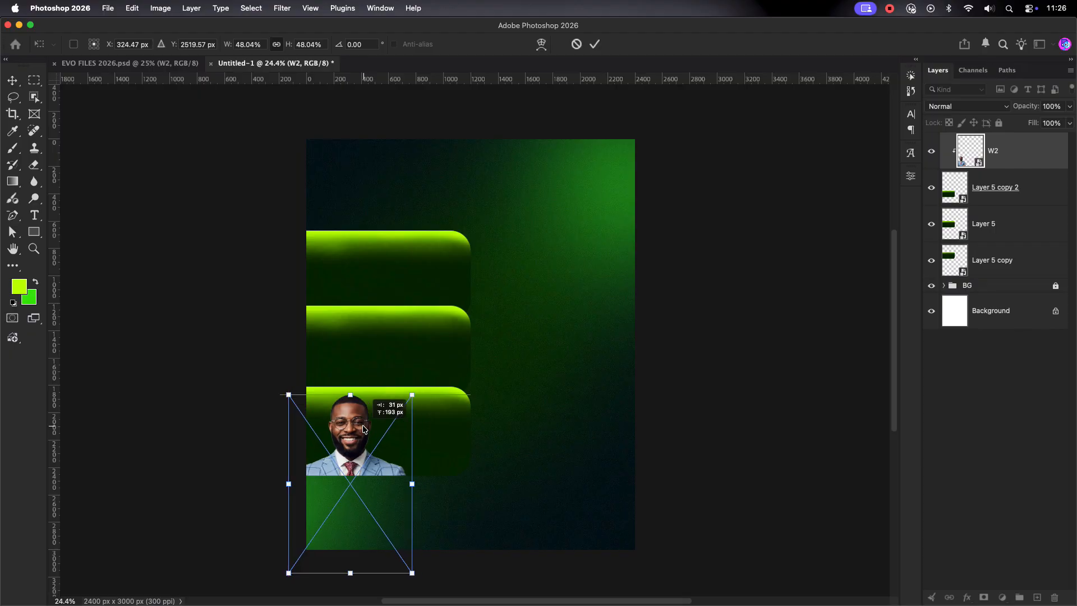
click(595, 45)
click(175, 65)
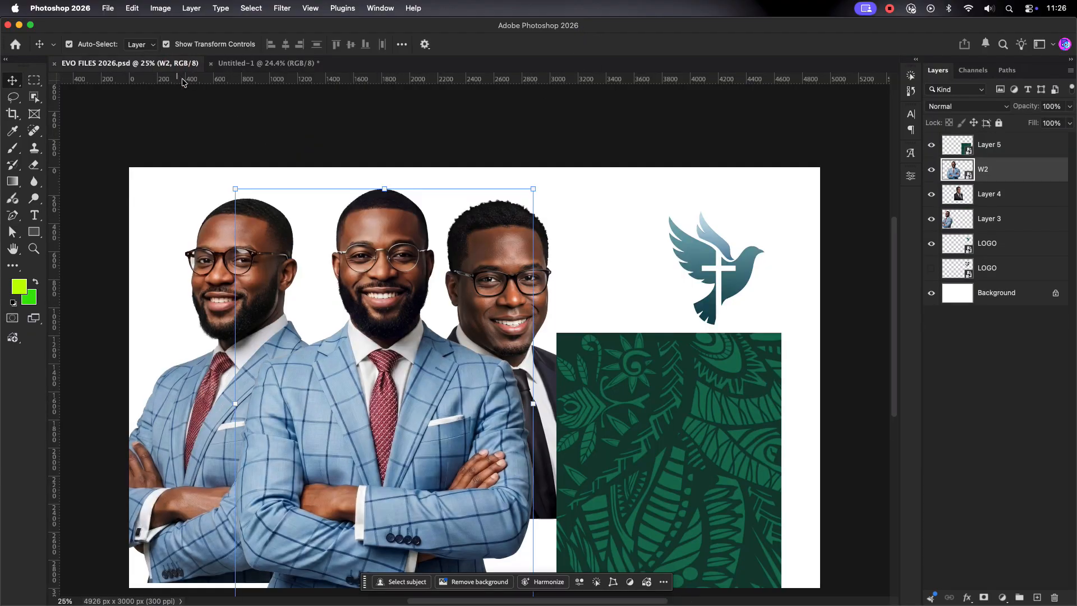
drag(222, 285, 395, 372)
Step: Move Layer 6 below Layer 5 copy 2, shrink the left man, and clip him into the middle bar
click(1012, 240)
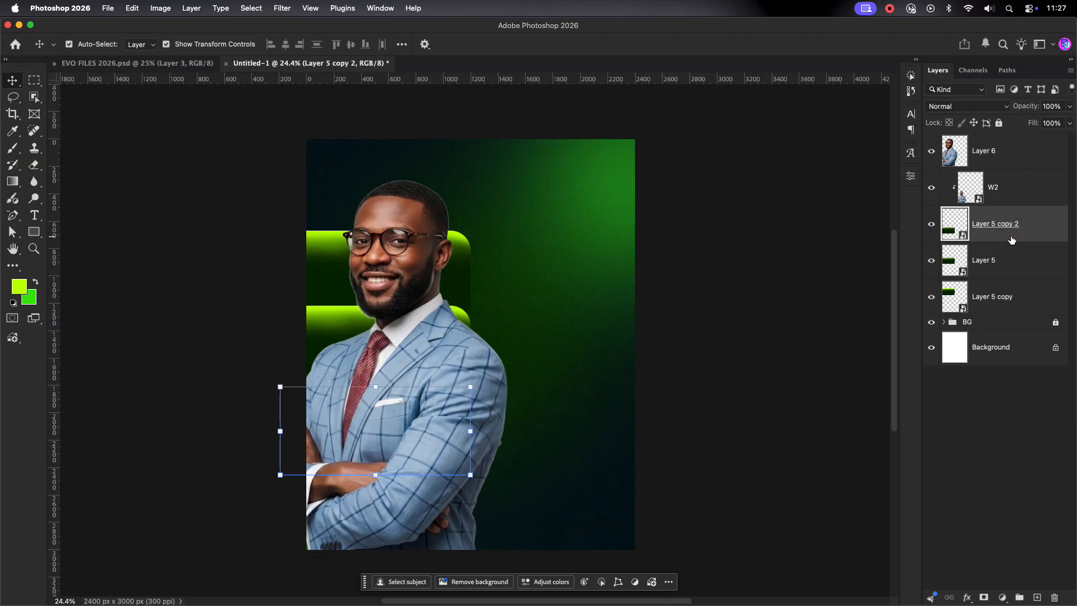
drag(1001, 152, 1004, 241)
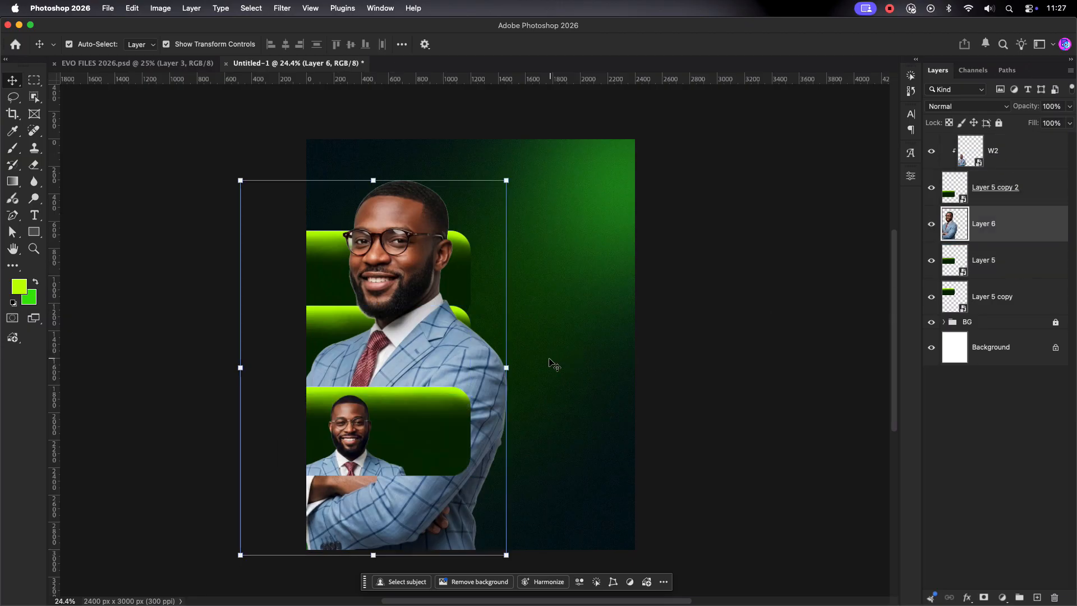
drag(507, 368, 416, 366)
alt+click(1007, 241)
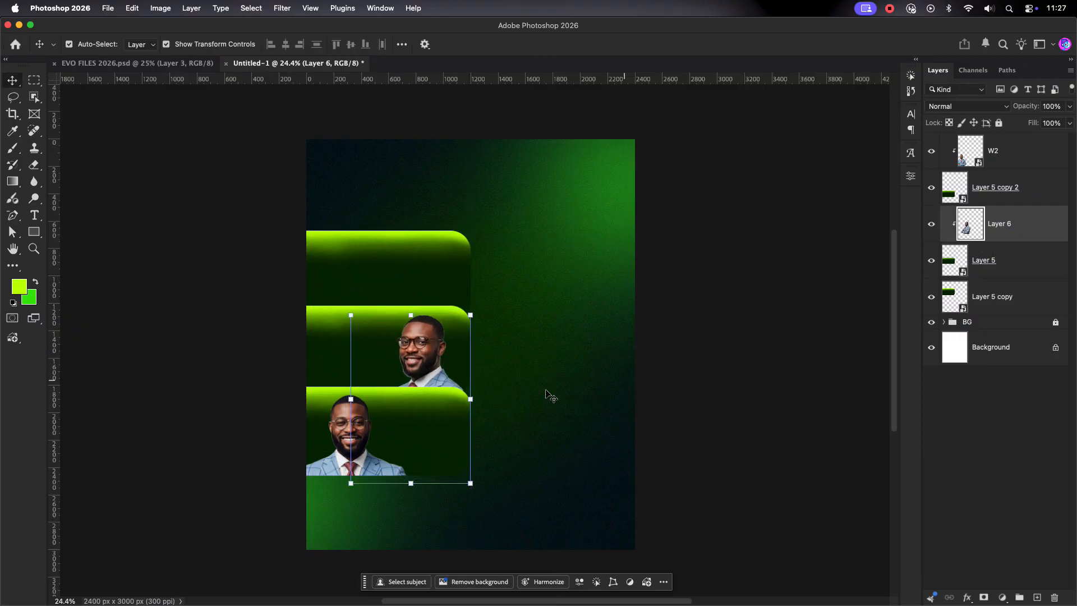
drag(470, 399, 515, 422)
scroll(425, 369, up, 5)
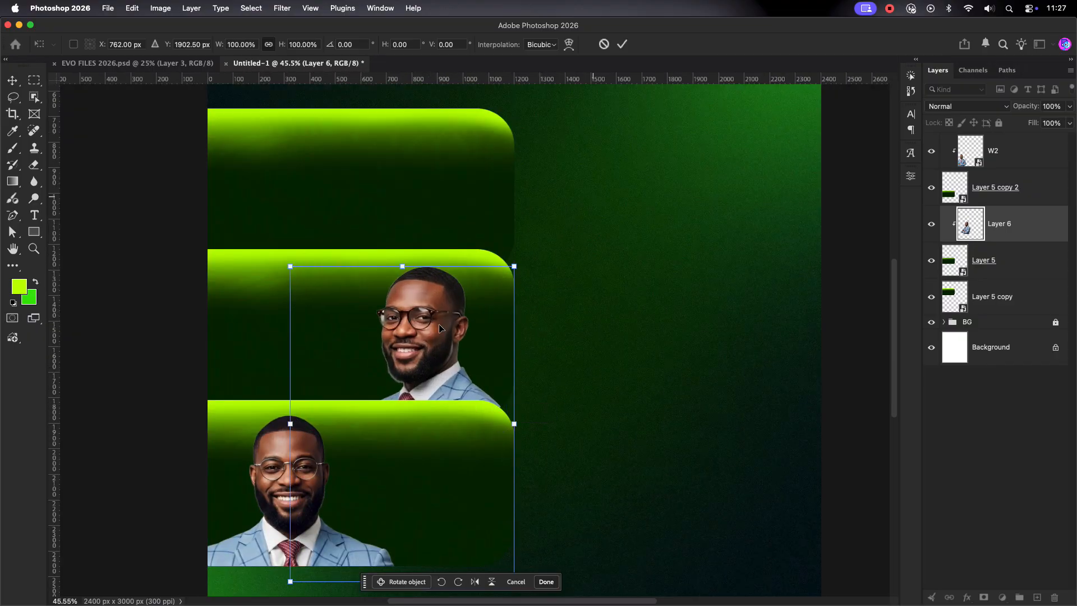
click(622, 44)
scroll(637, 276, down, 2)
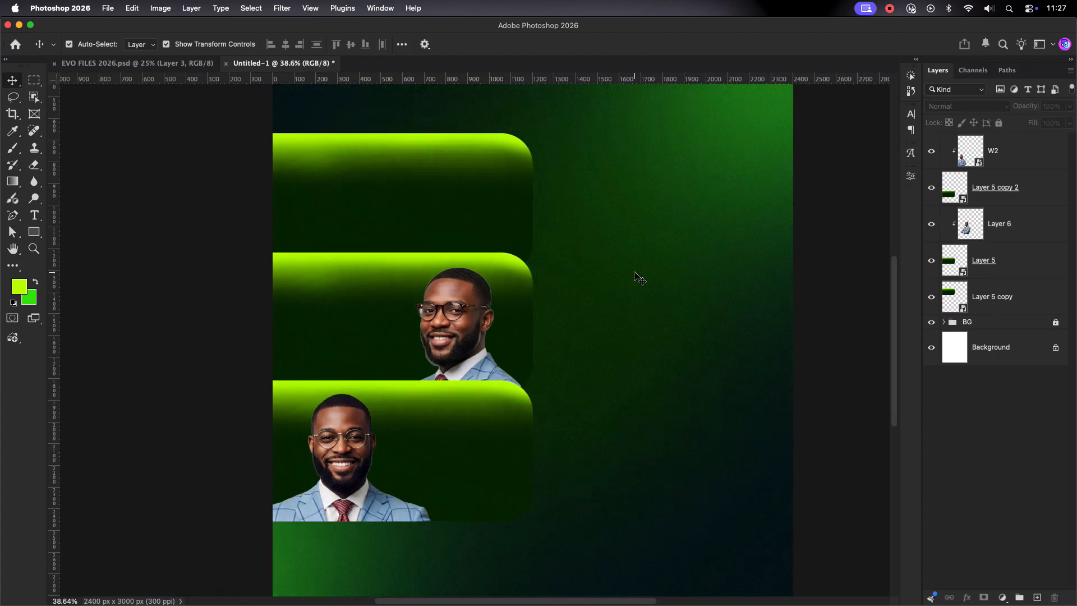
Step: Enlarge the bottom portrait W2 slightly and nudge it down
click(354, 459)
drag(455, 514, 457, 519)
drag(354, 414, 352, 421)
click(601, 42)
click(599, 232)
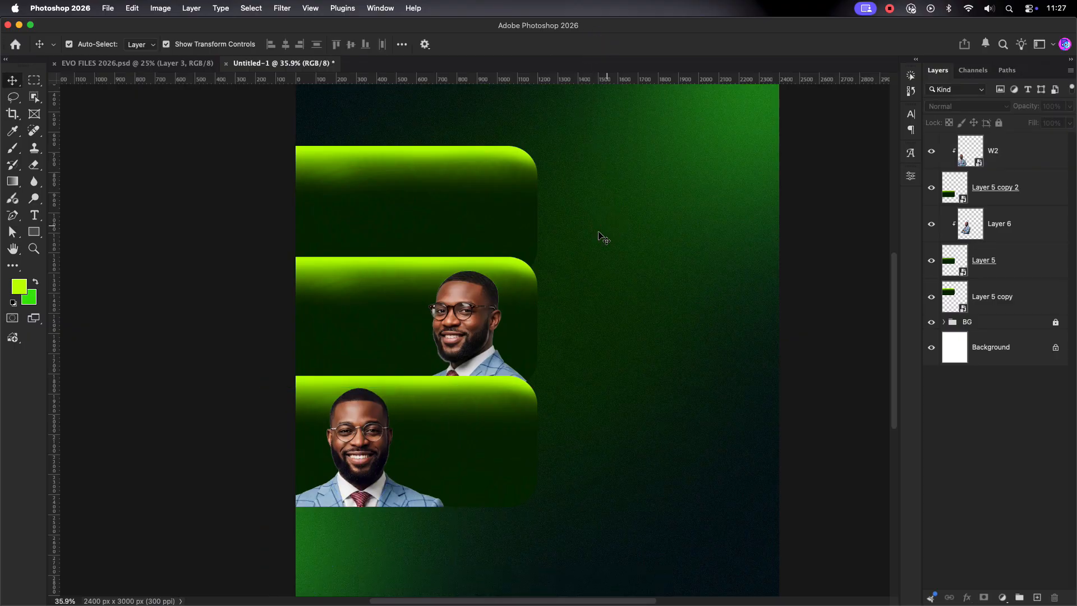
Step: Bring the dark-suited man from EVO FILES 2026 into the flyer and scale him to the top bar
click(324, 174)
click(166, 64)
drag(505, 218, 413, 193)
drag(337, 191, 352, 196)
drag(427, 245, 423, 243)
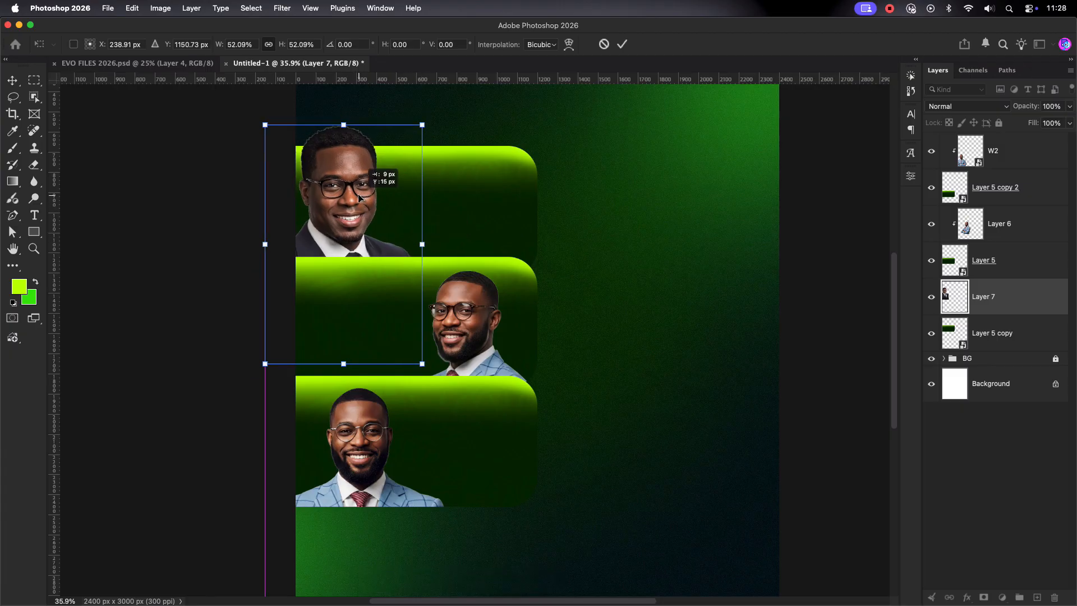
Step: Place the dark-suited man over the top bar and commit his resize
drag(358, 193, 368, 177)
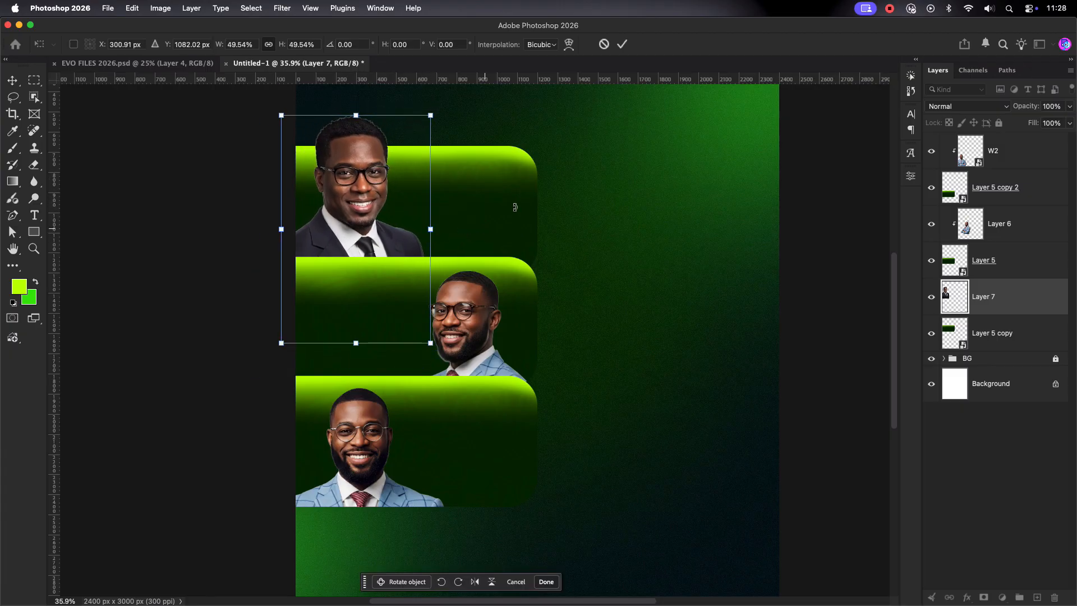
click(621, 45)
click(621, 157)
scroll(616, 180, down, 1)
scroll(561, 194, down, 1)
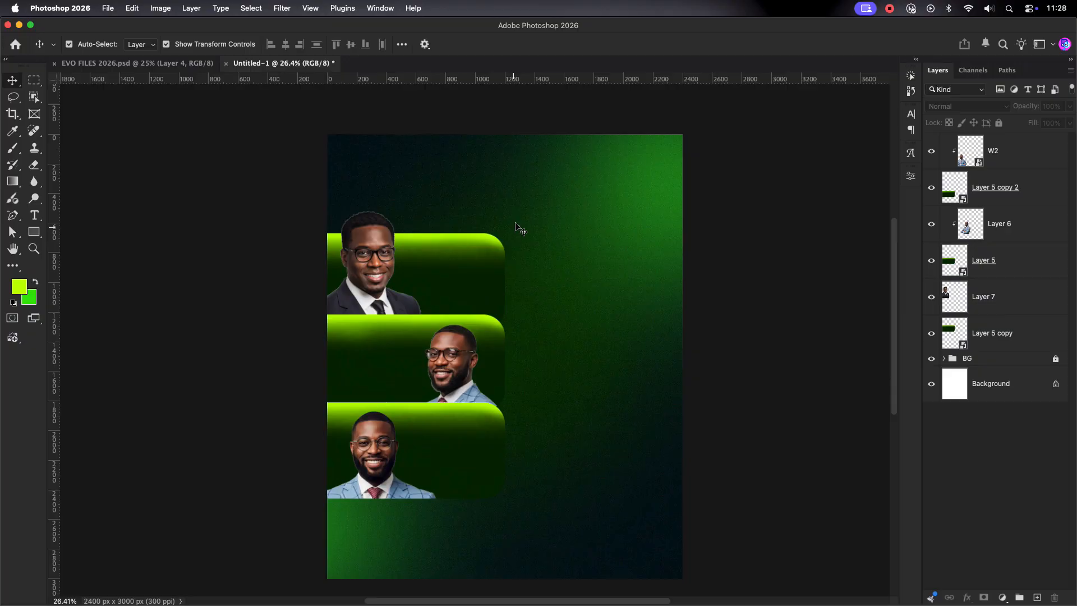
Step: Move all bars and portraits lower on the flyer together
drag(525, 213, 354, 507)
drag(432, 265, 432, 285)
click(550, 285)
Step: Raise the middle portrait within its bar, then move up and enlarge the bottom portrait
drag(460, 392, 452, 362)
click(604, 340)
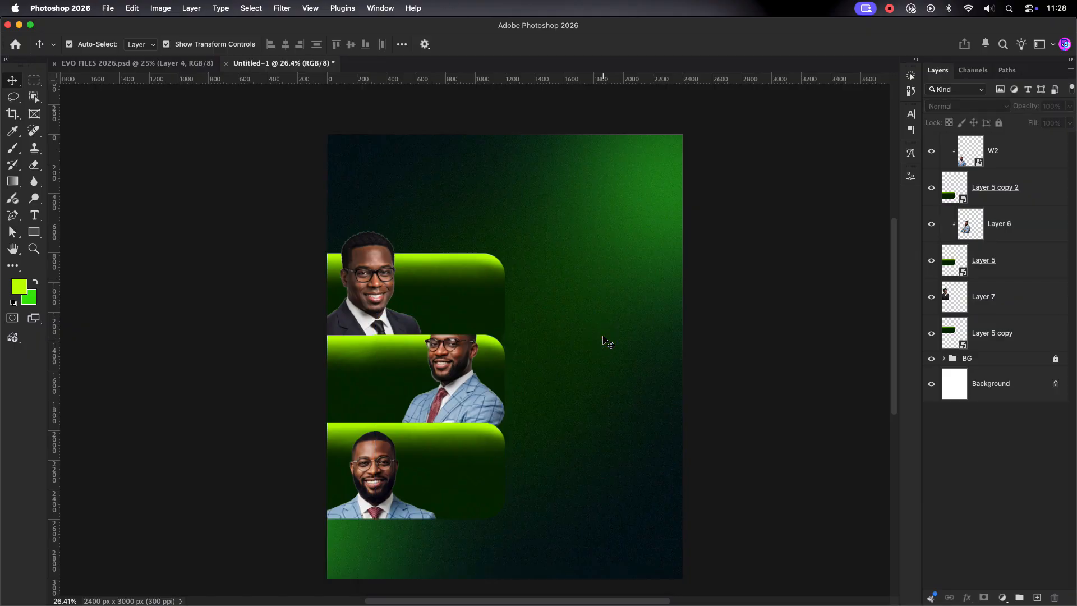
drag(391, 434, 380, 400)
drag(432, 497, 441, 498)
drag(359, 446, 371, 471)
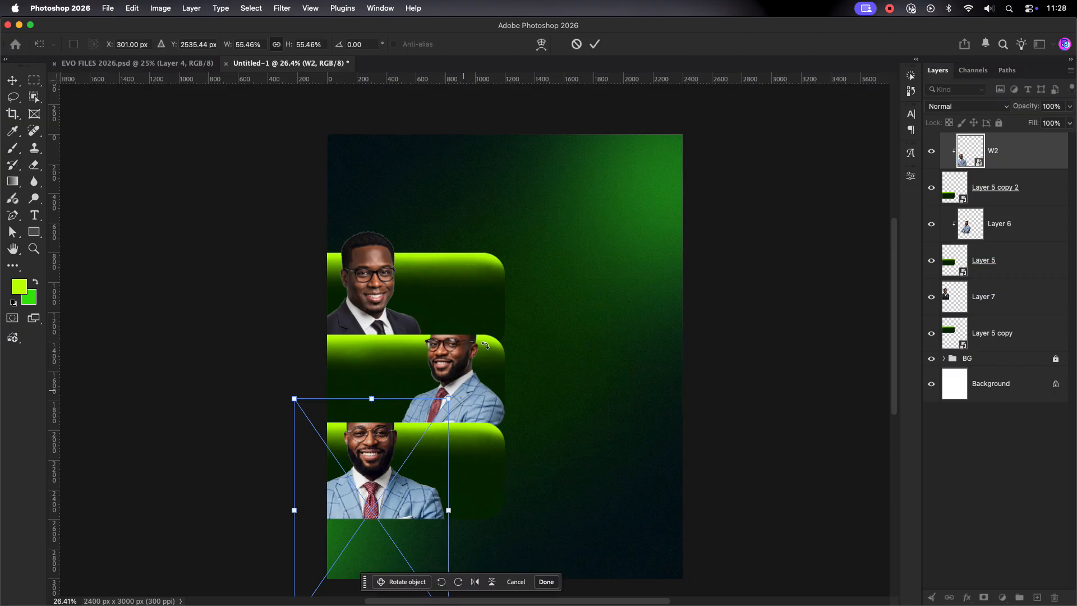
click(598, 44)
Step: Stretch the middle portrait slightly wider and commit the transform
click(477, 371)
drag(505, 406, 504, 406)
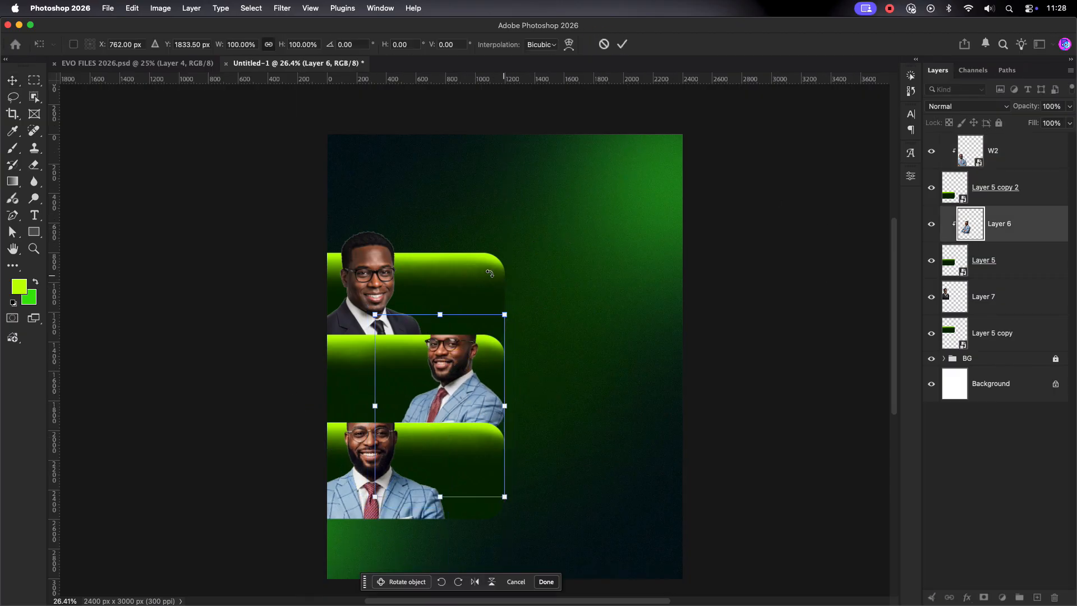
click(623, 44)
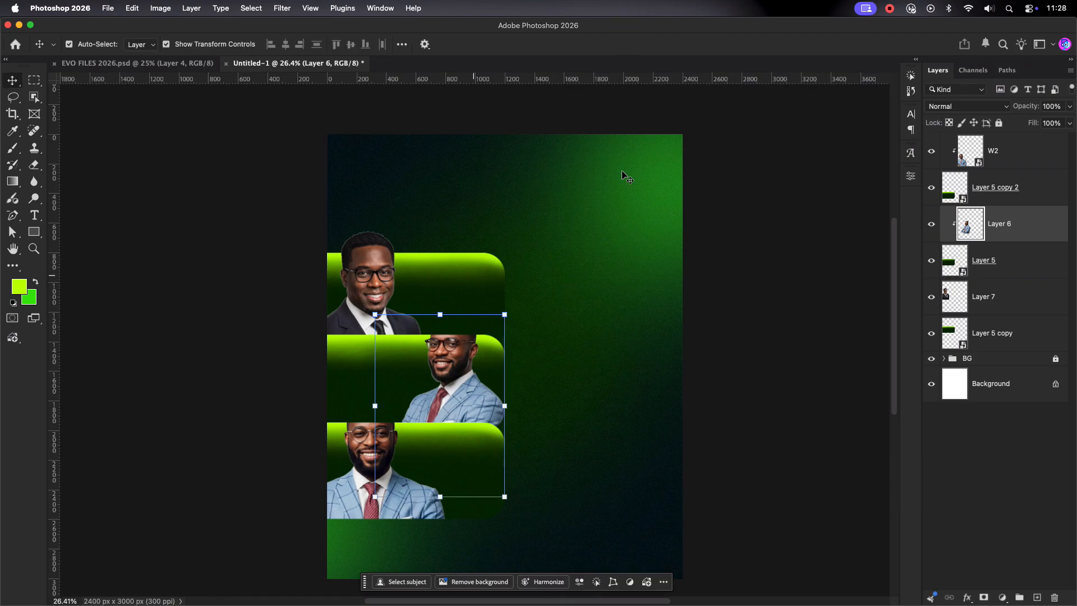
click(471, 273)
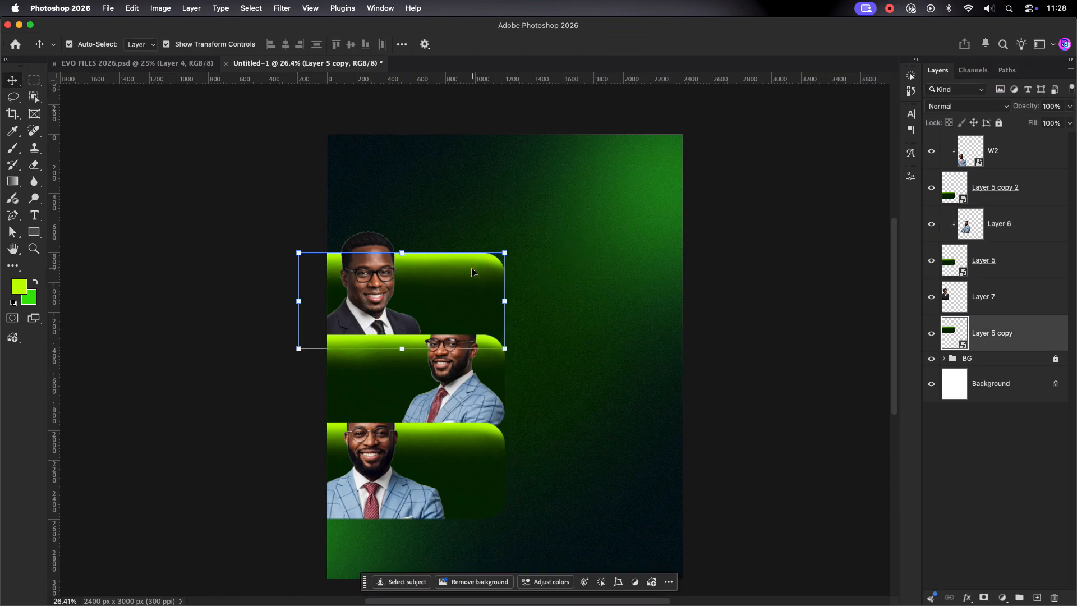
Step: Add a layer mask to the top green bar, Layer 5 copy
click(933, 335)
click(933, 335)
click(1002, 329)
click(447, 385)
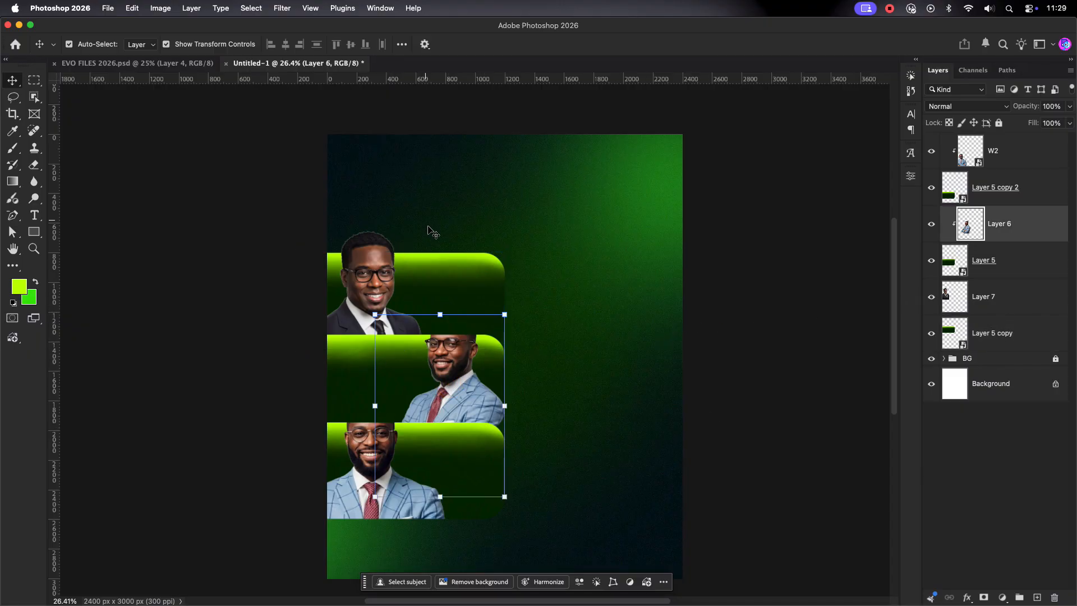
click(498, 284)
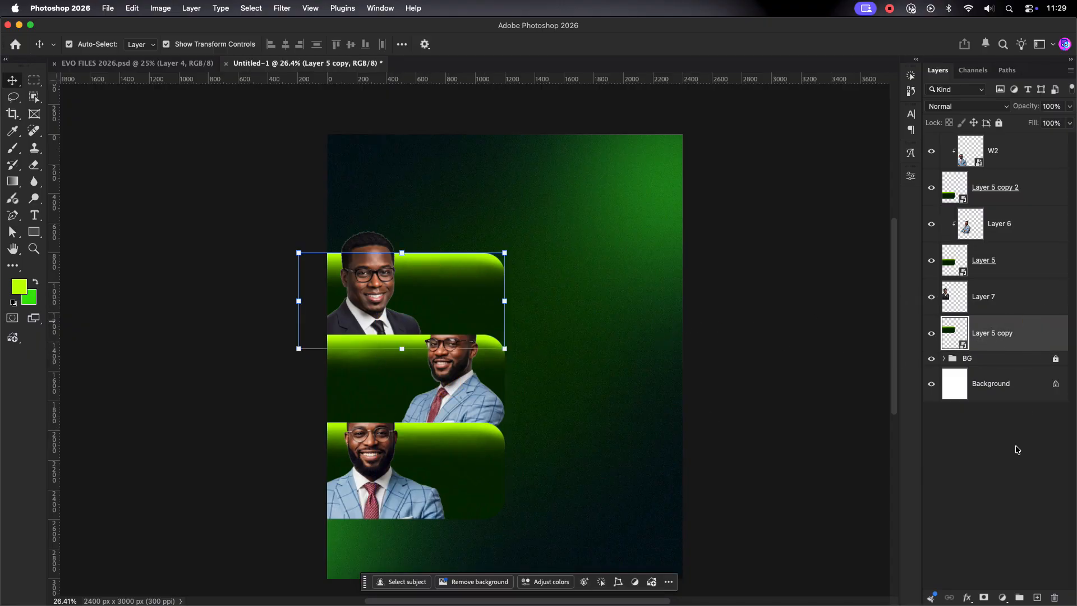
click(985, 598)
click(996, 330)
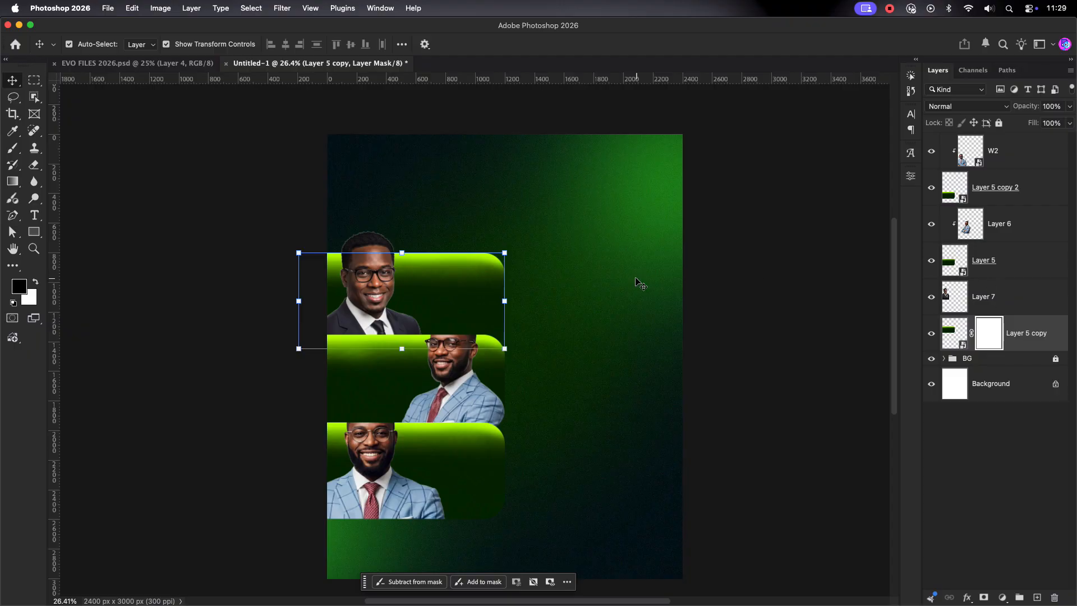
Step: Load the middle man's outline and paint black on the bar's mask over his head
click(964, 235)
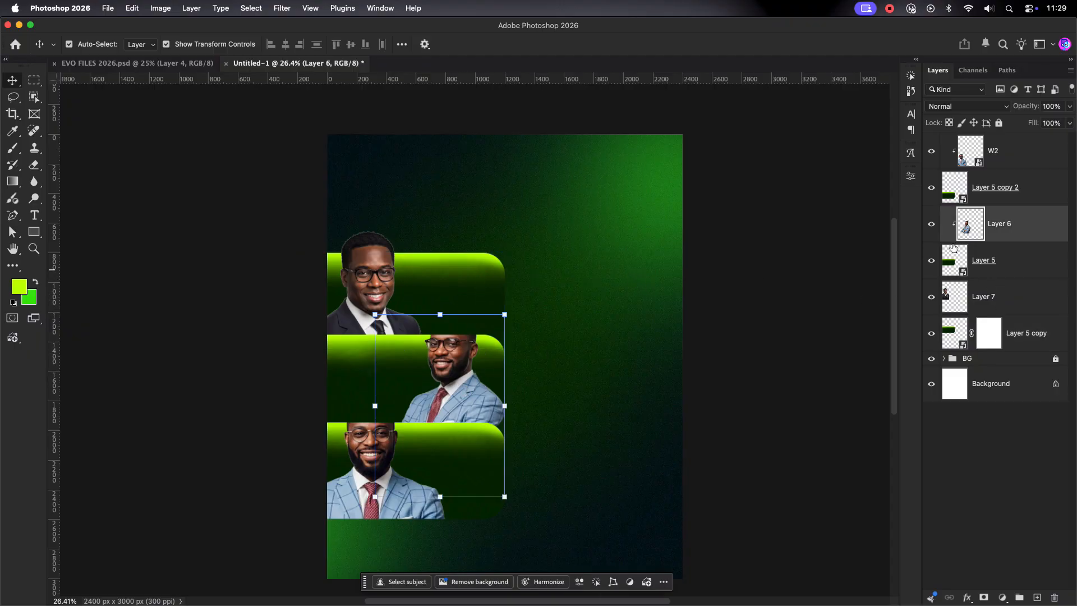
super+click(976, 227)
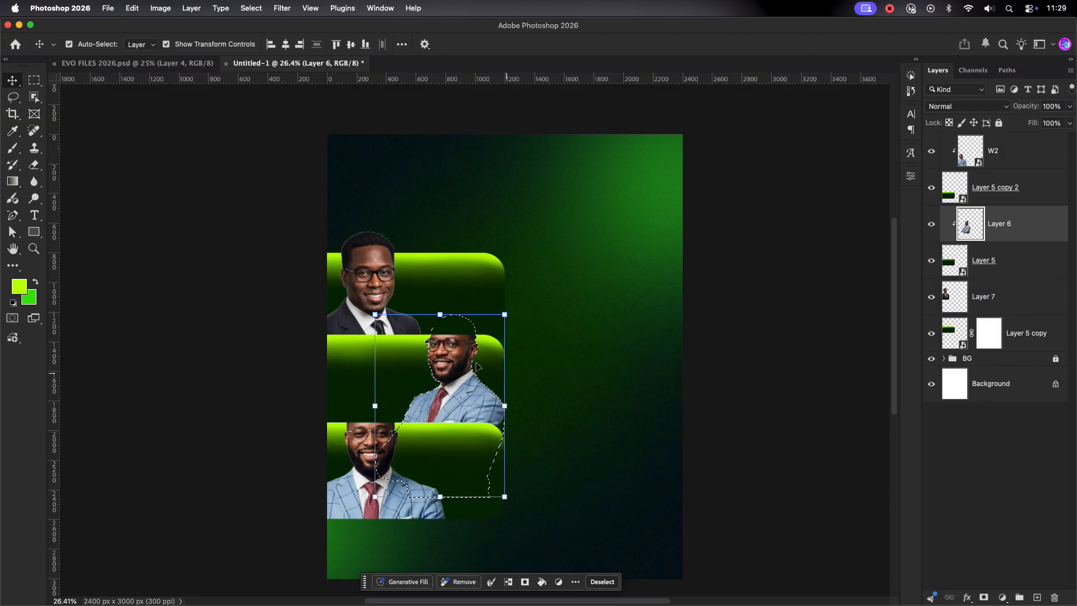
scroll(463, 347, up, 5)
scroll(463, 348, down, 2)
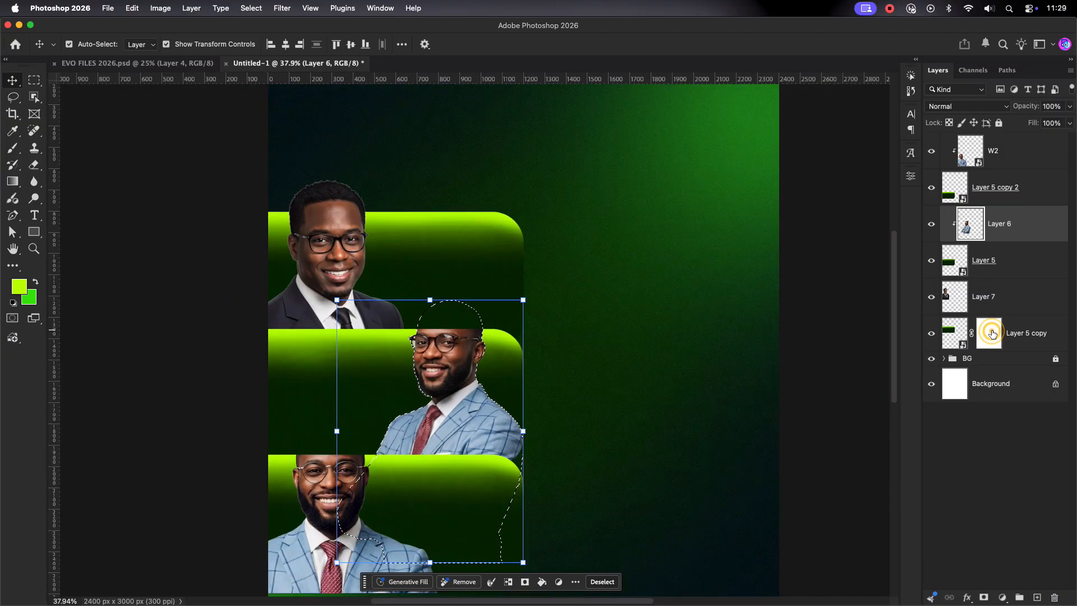
click(989, 333)
key(d)
key(b)
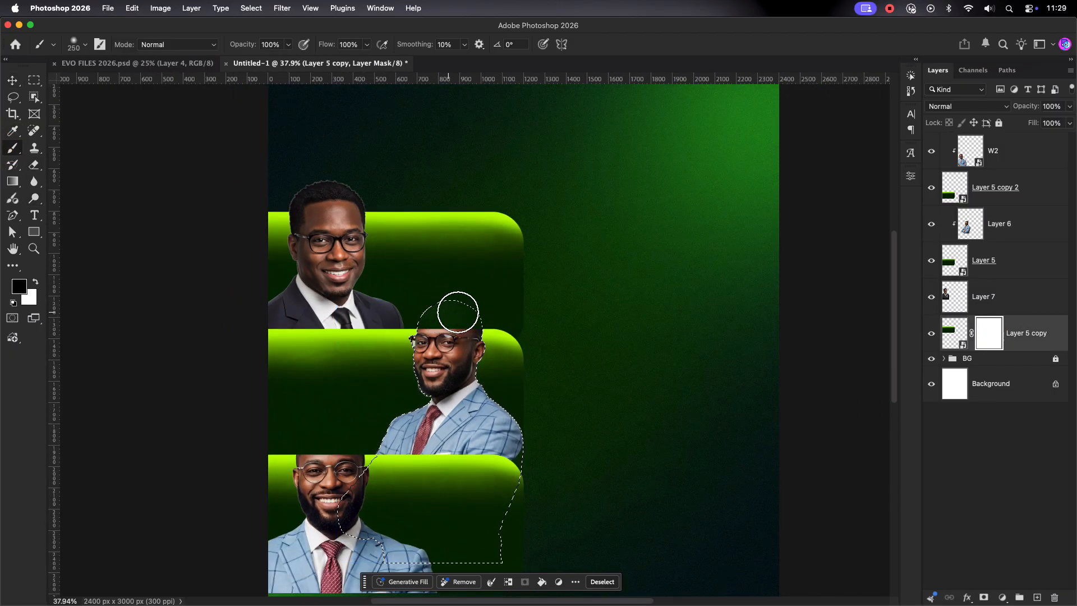
mouse_move(431, 317)
mouse_down()
mouse_move(420, 312)
mouse_move(459, 320)
mouse_up()
Step: Deselect and add a layer mask to Layer 5 copy 2, then fit the flyer in view
click(1002, 203)
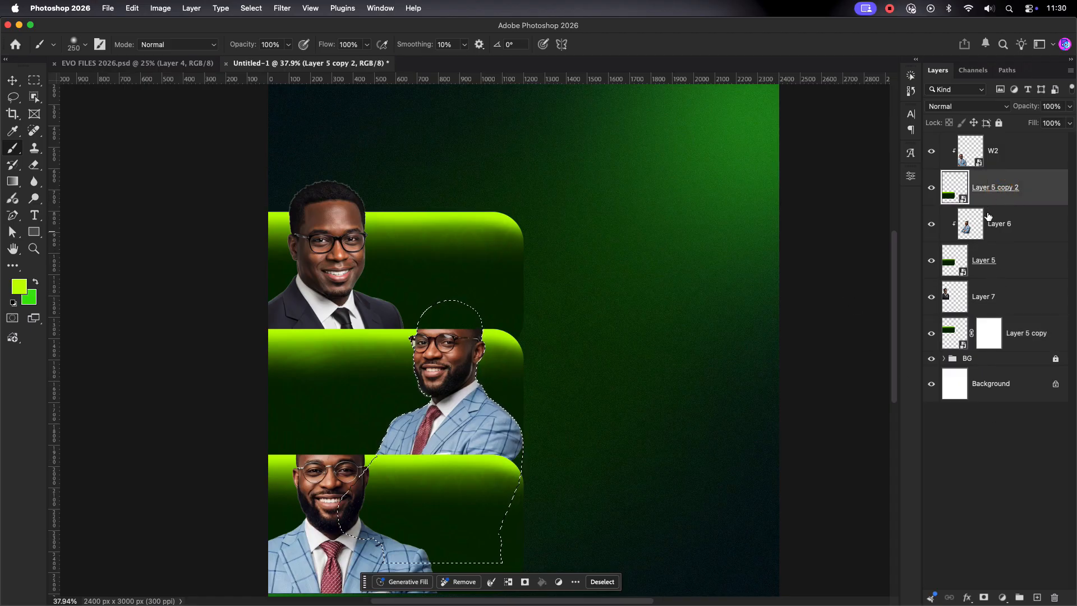
key(super+d)
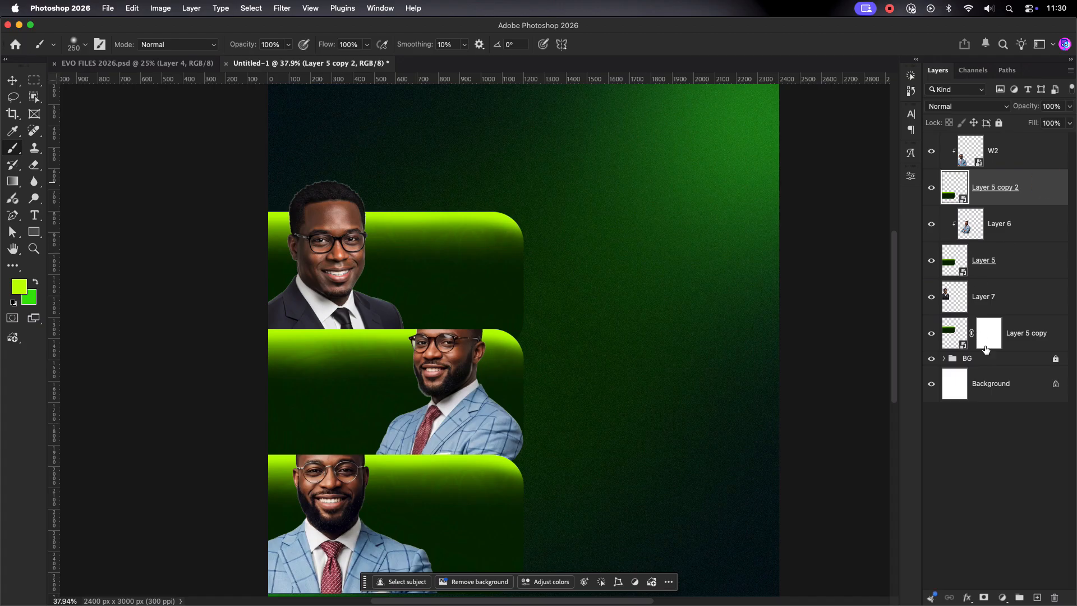
click(983, 600)
key(v)
key(super+minus)
Step: Duplicate the middle portrait and W2 with Ctrl+J as unclipped copies
click(1014, 221)
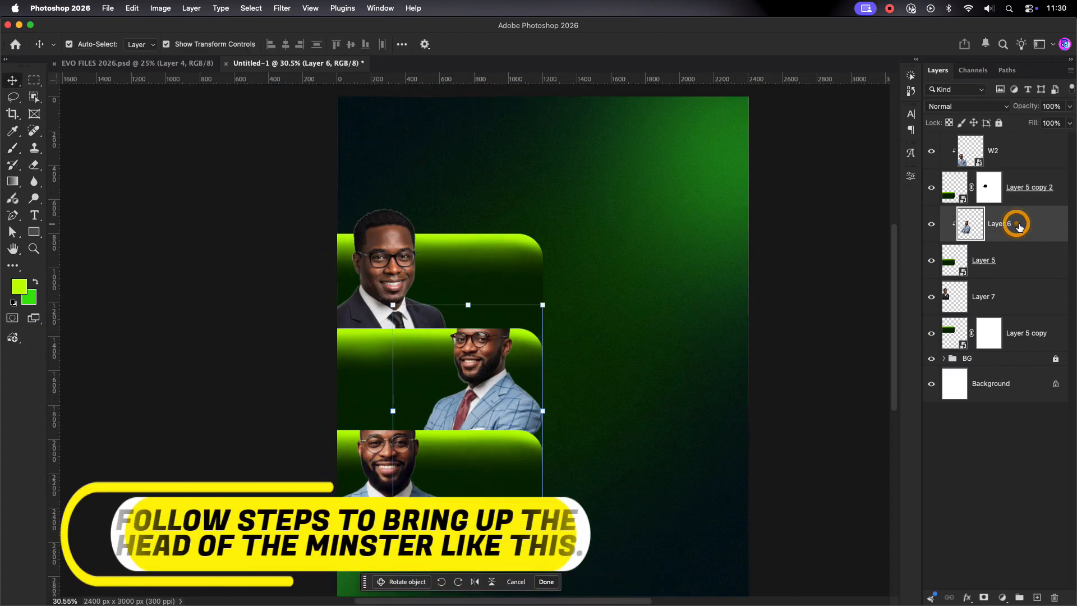
click(1028, 153)
click(1014, 225)
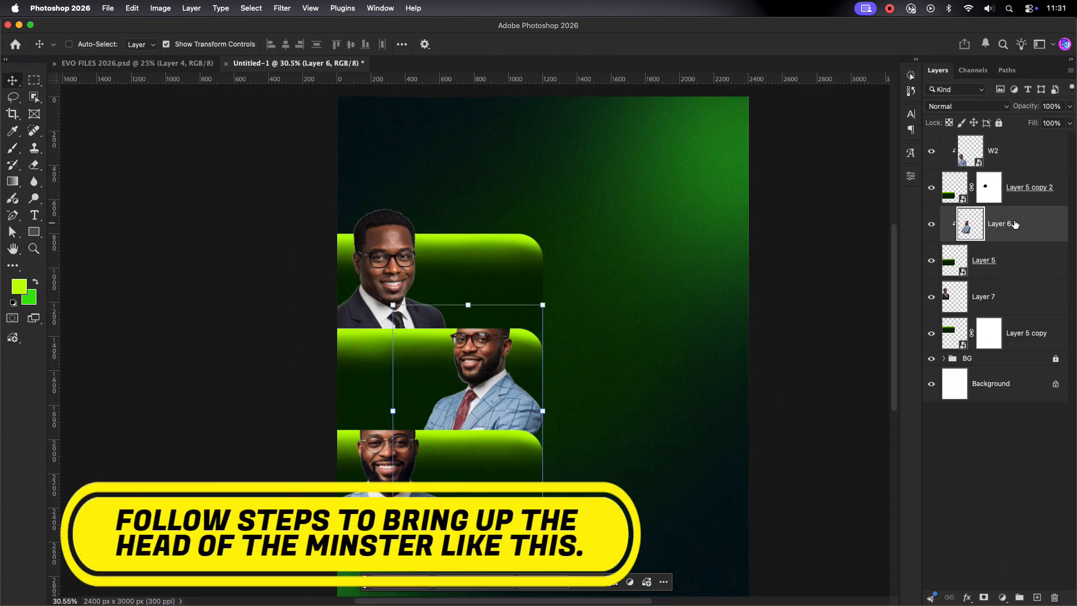
key(super+j)
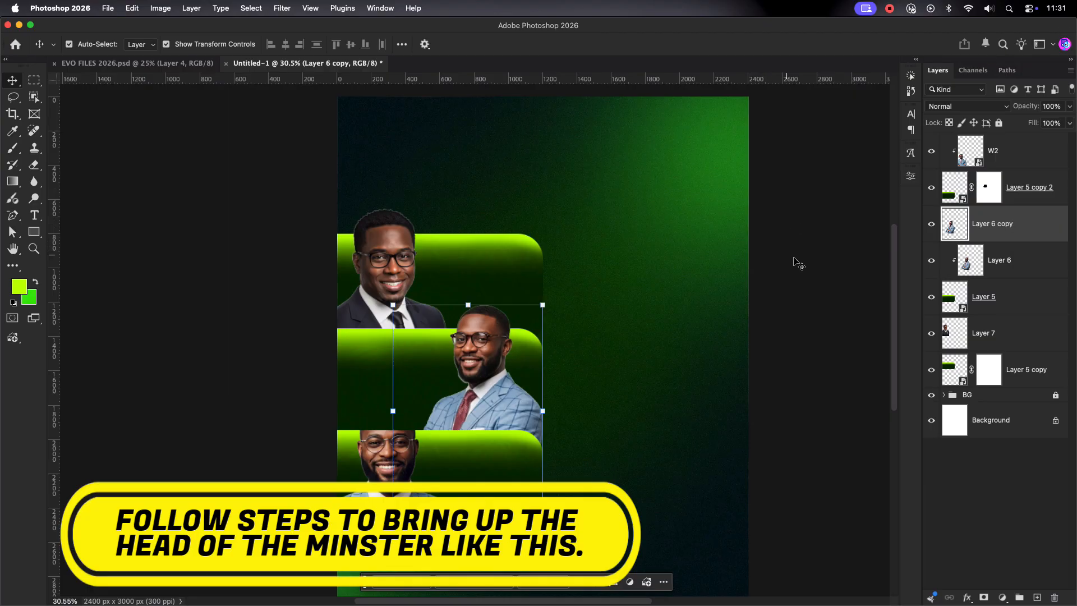
click(799, 264)
click(380, 489)
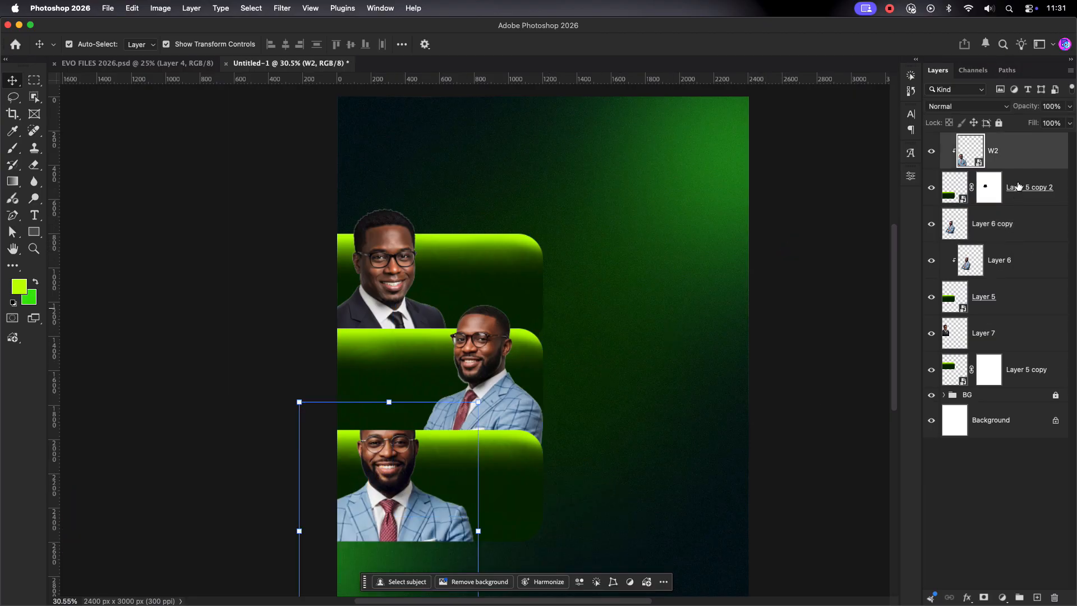
key(super+j)
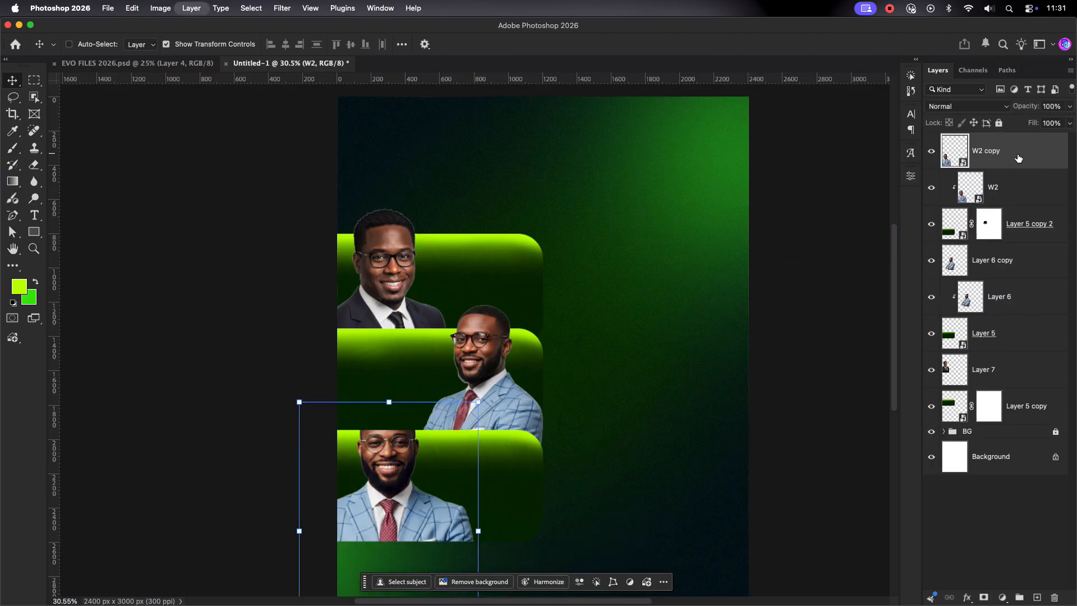
click(662, 336)
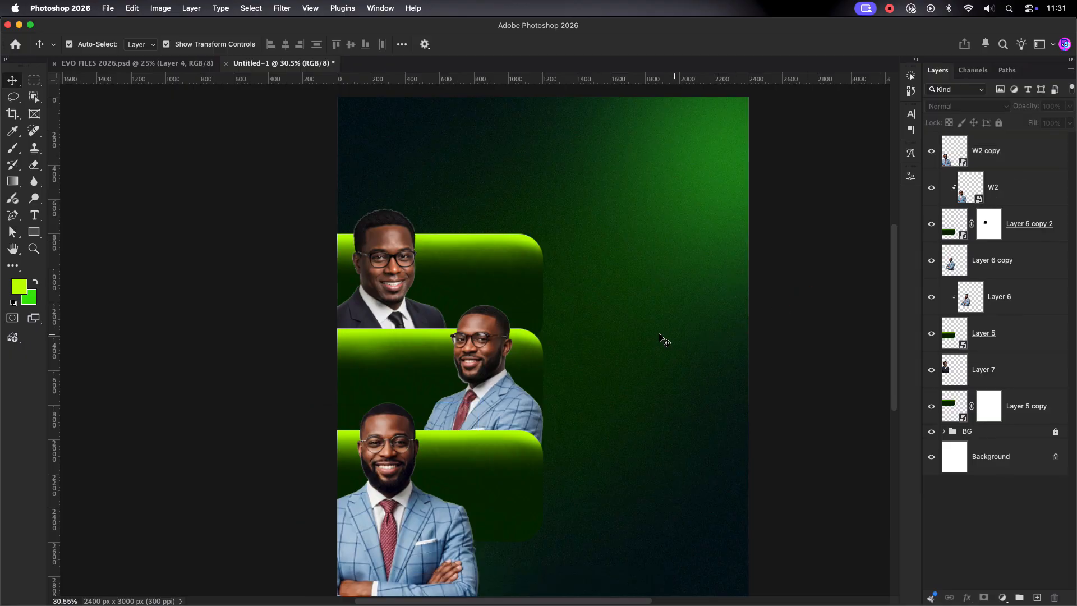
scroll(657, 337, down, 3)
drag(494, 303, 433, 280)
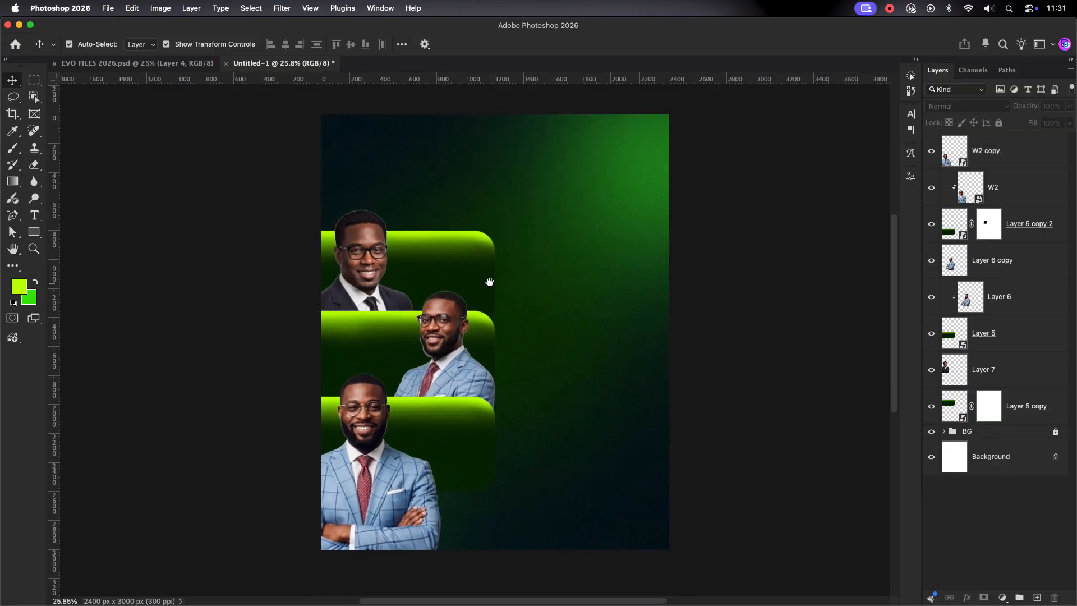
Step: Add a mask to W2 copy and select everything outside the bottom green bar via Select > Inverse
click(1007, 158)
click(1006, 159)
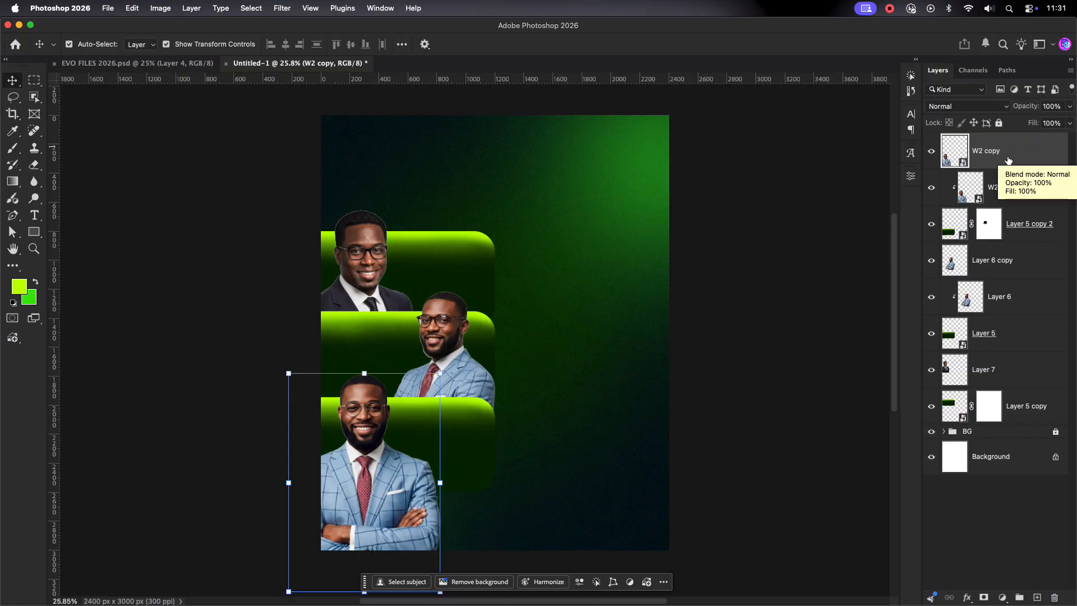
click(984, 598)
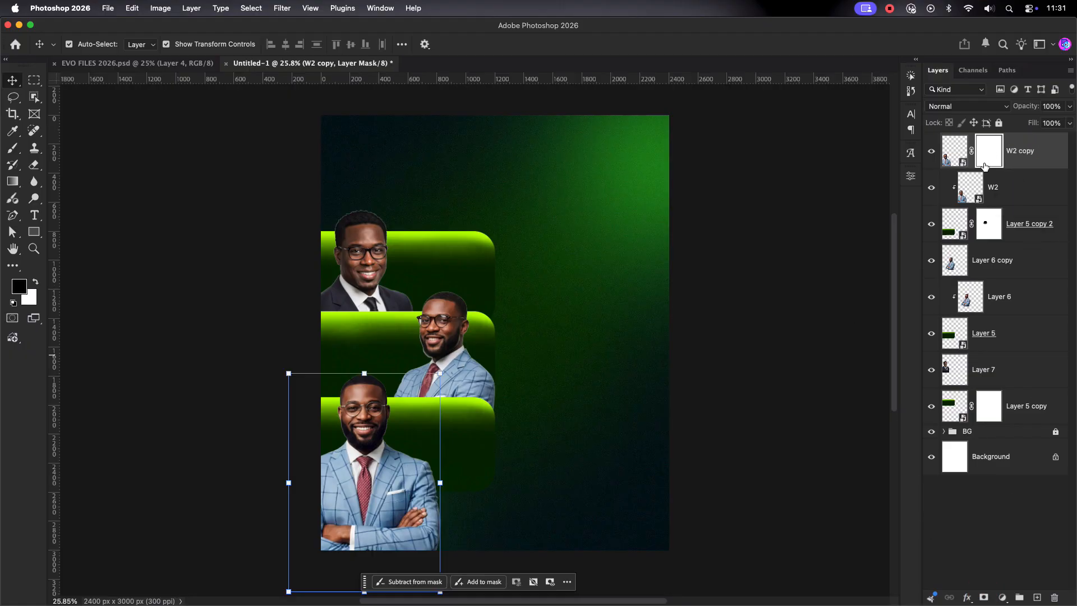
super+click(948, 229)
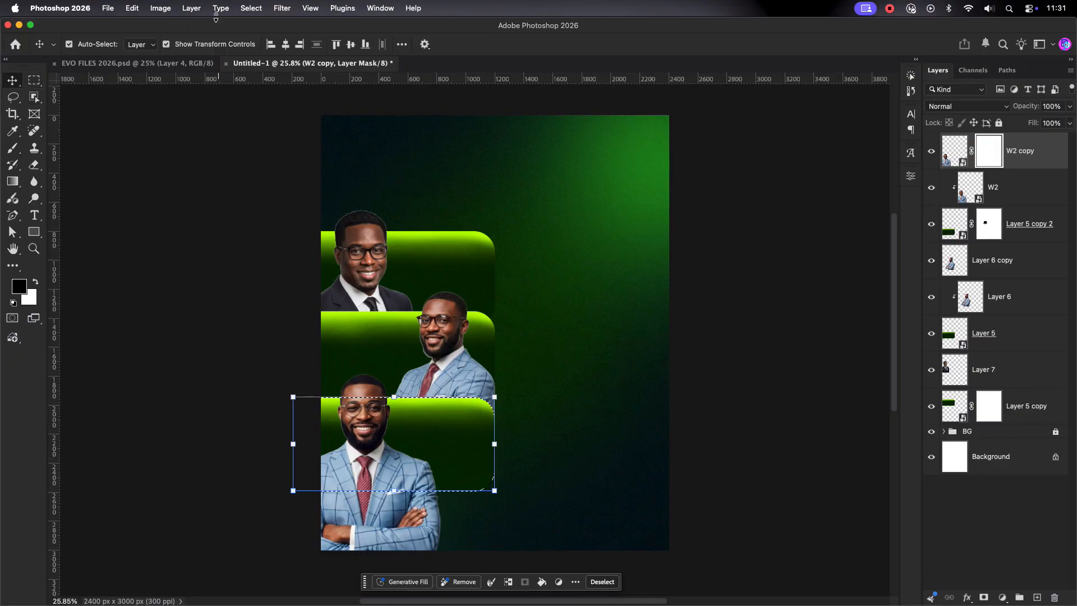
click(282, 8)
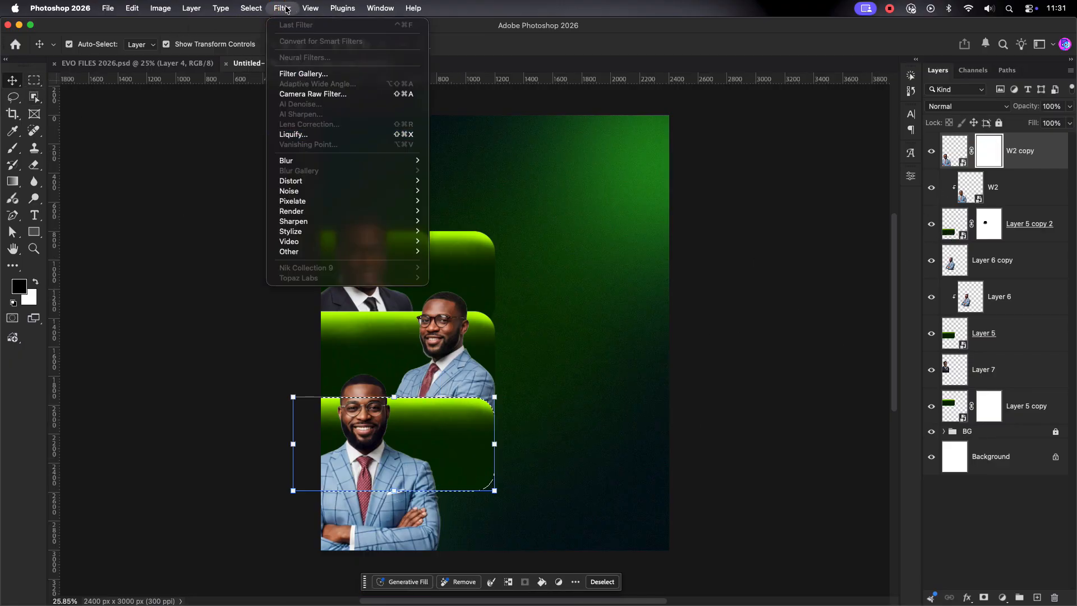
click(270, 55)
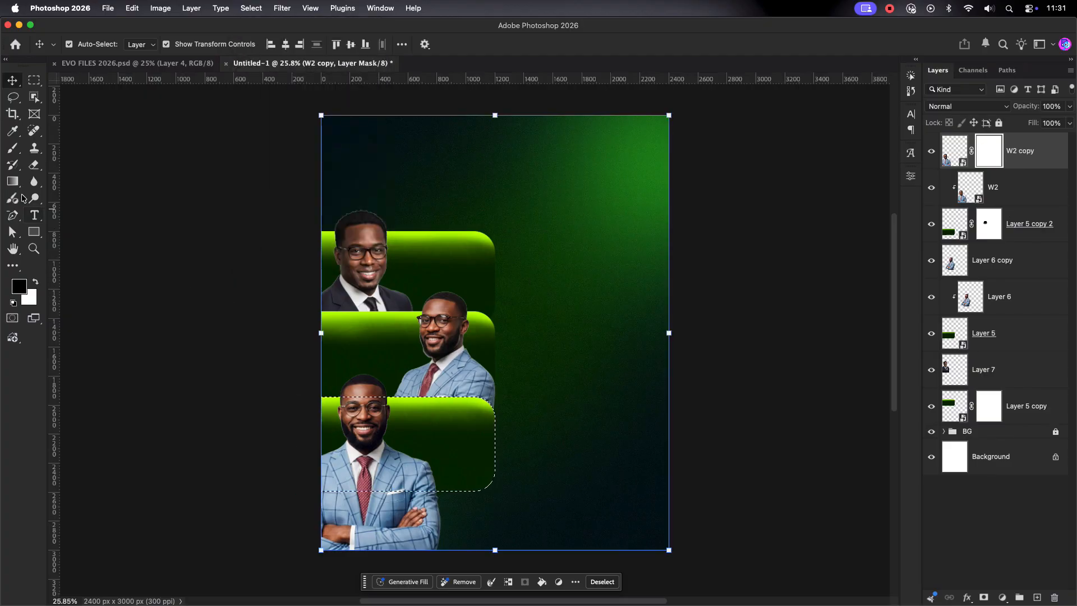
Step: Paint black on W2 copy's mask to hide the portrait below the bar, then deselect
key(b)
mouse_move(313, 510)
mouse_down()
mouse_move(439, 544)
mouse_move(323, 541)
mouse_move(292, 520)
mouse_move(442, 515)
mouse_move(322, 504)
mouse_move(433, 512)
mouse_move(361, 494)
mouse_move(463, 509)
mouse_move(237, 475)
mouse_move(372, 535)
mouse_up()
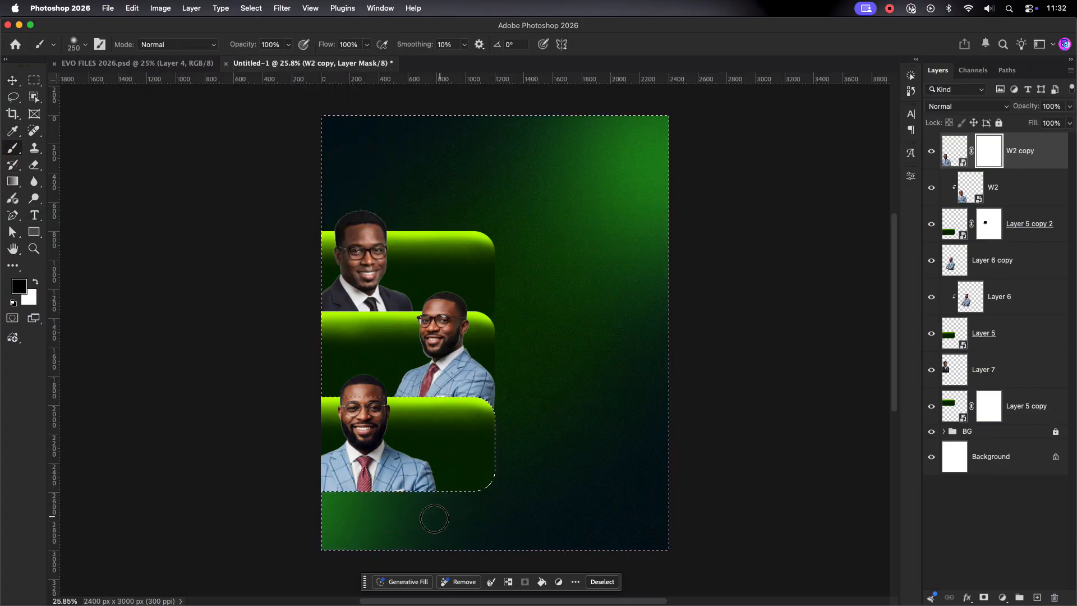
drag(434, 518, 432, 511)
mouse_move(332, 506)
mouse_down()
mouse_move(398, 517)
mouse_move(305, 499)
mouse_move(485, 521)
mouse_move(290, 535)
mouse_move(389, 551)
mouse_move(318, 521)
mouse_move(408, 531)
mouse_up()
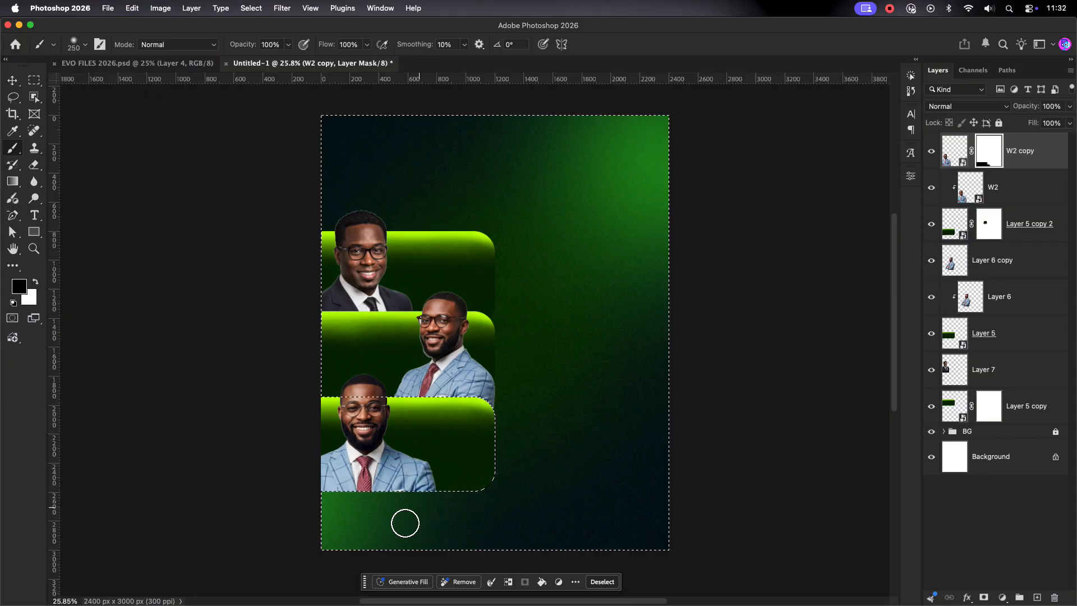
key(super+d)
Step: Return to the Move tool and select the middle man's portrait layer
scroll(347, 492, down, 1)
scroll(346, 491, down, 1)
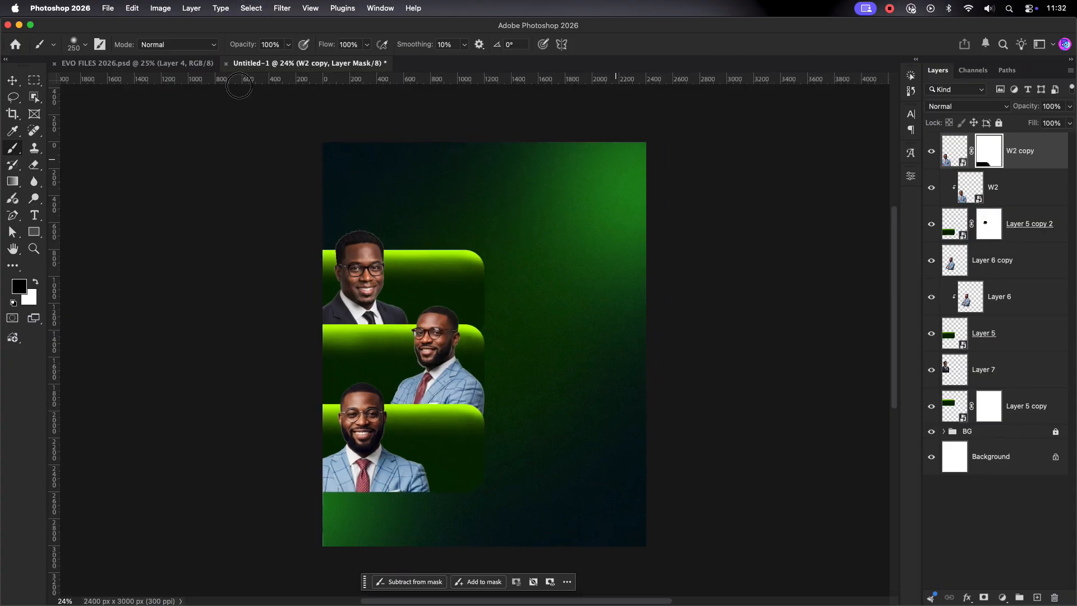
click(12, 96)
click(13, 80)
click(695, 306)
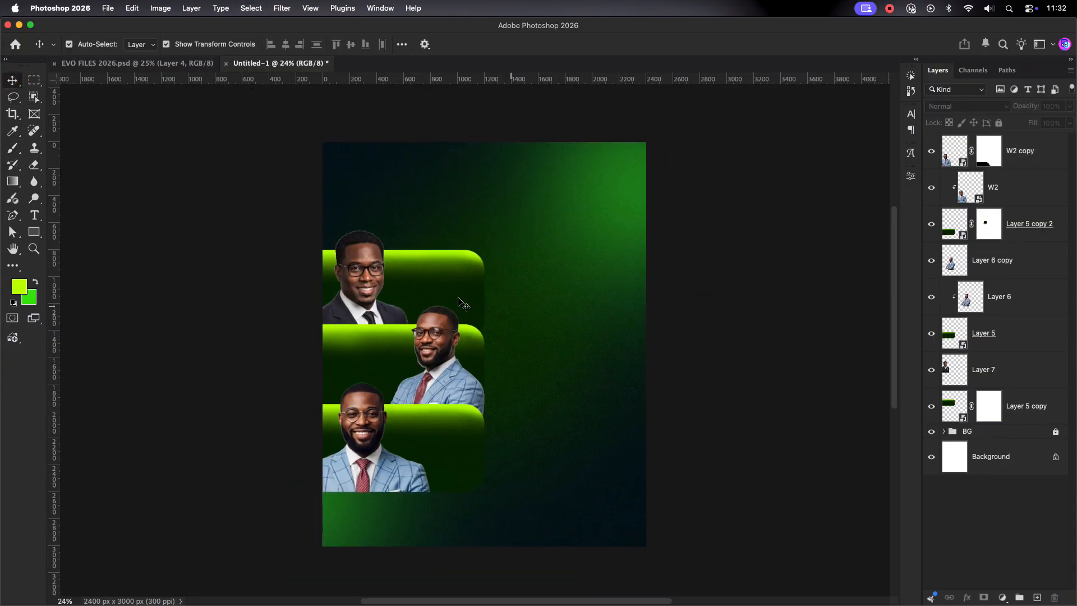
scroll(415, 314, up, 3)
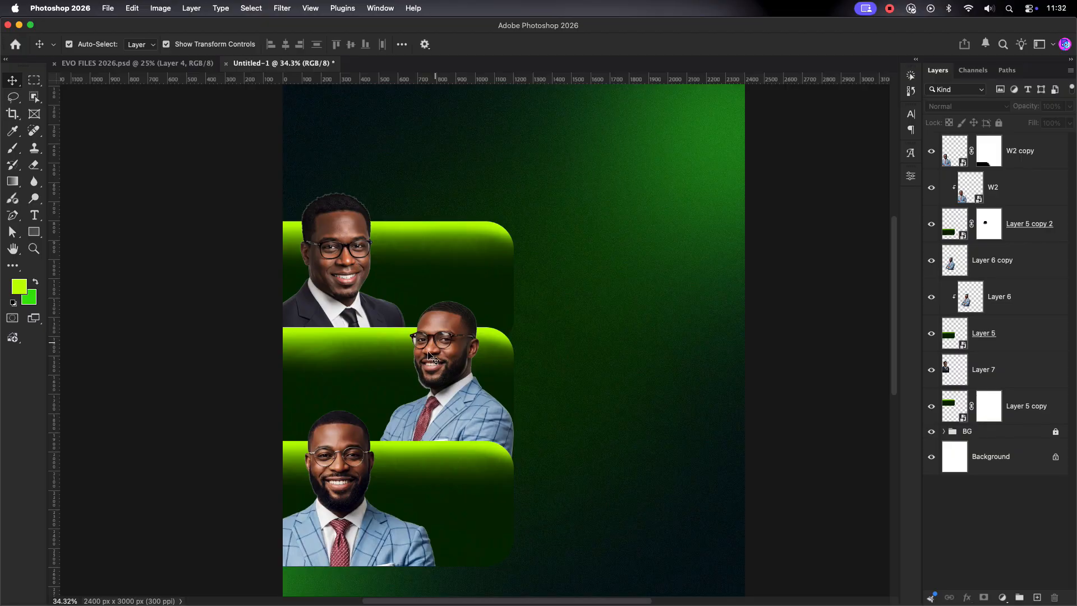
scroll(429, 356, up, 2)
scroll(438, 364, down, 1)
click(477, 382)
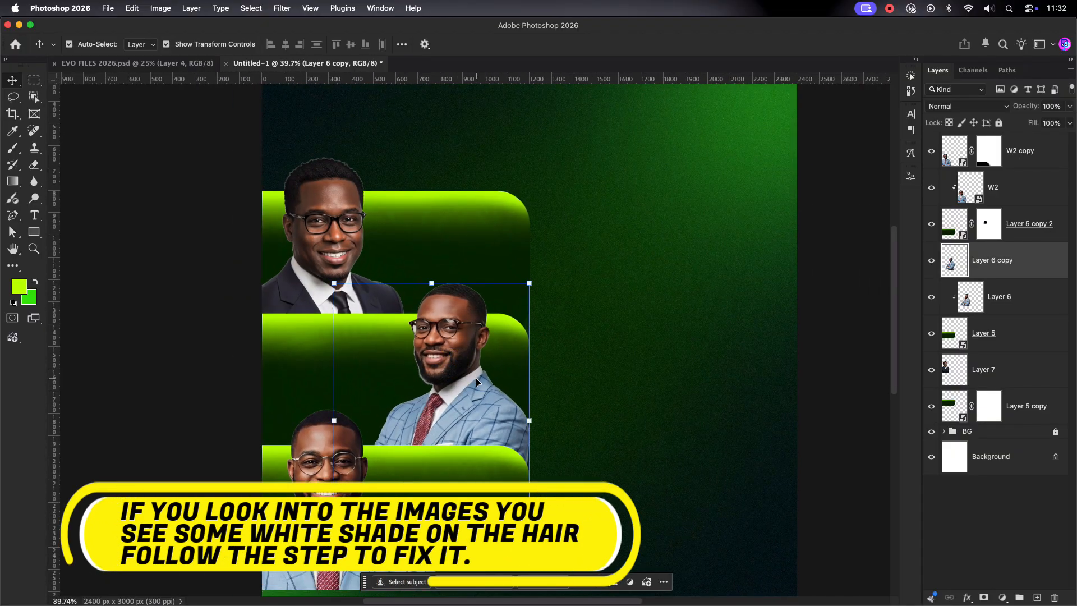
Step: Create Layer 8 above W2 copy and clip it to that portrait
click(657, 346)
scroll(653, 345, down, 3)
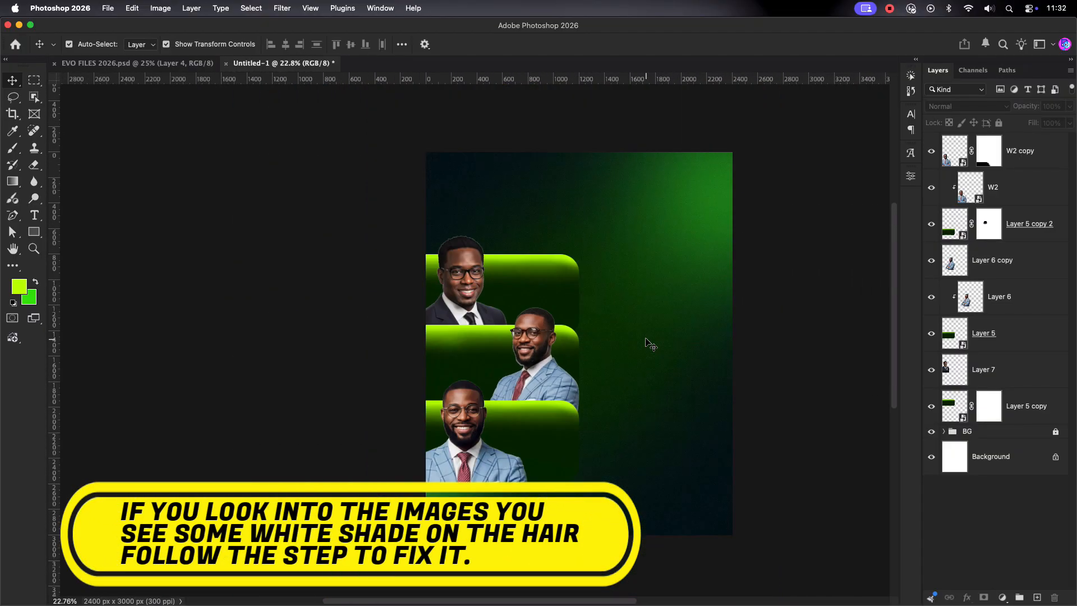
drag(644, 338, 565, 312)
scroll(460, 336, up, 5)
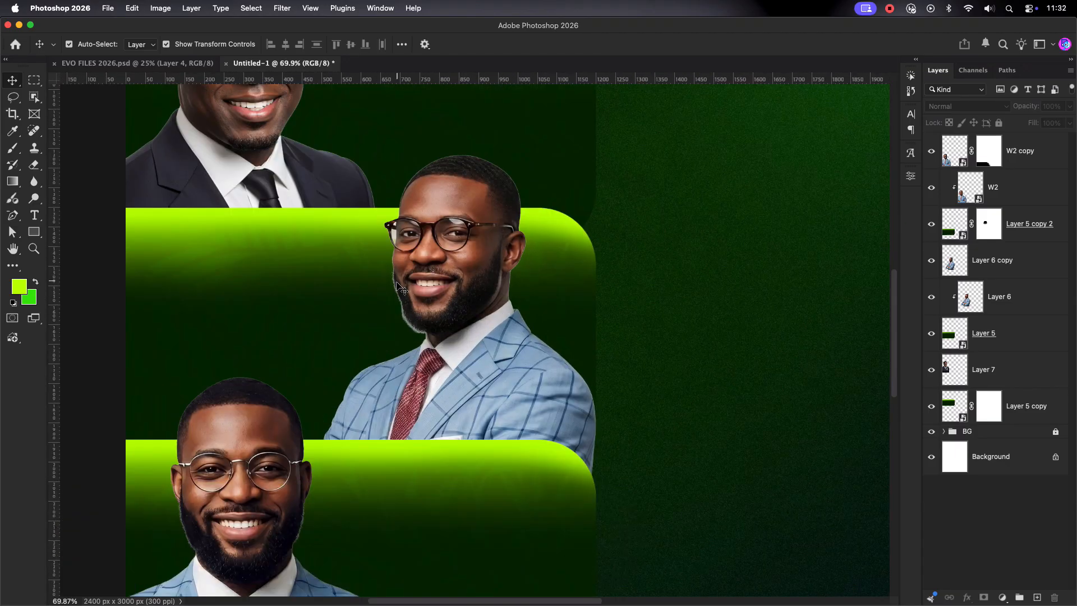
click(1021, 150)
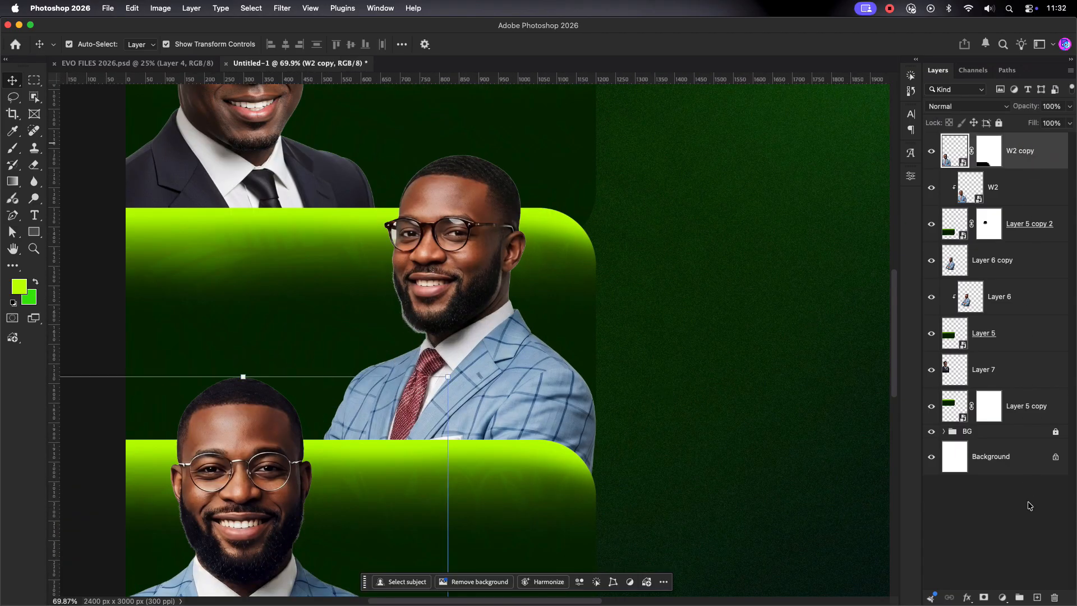
click(1037, 597)
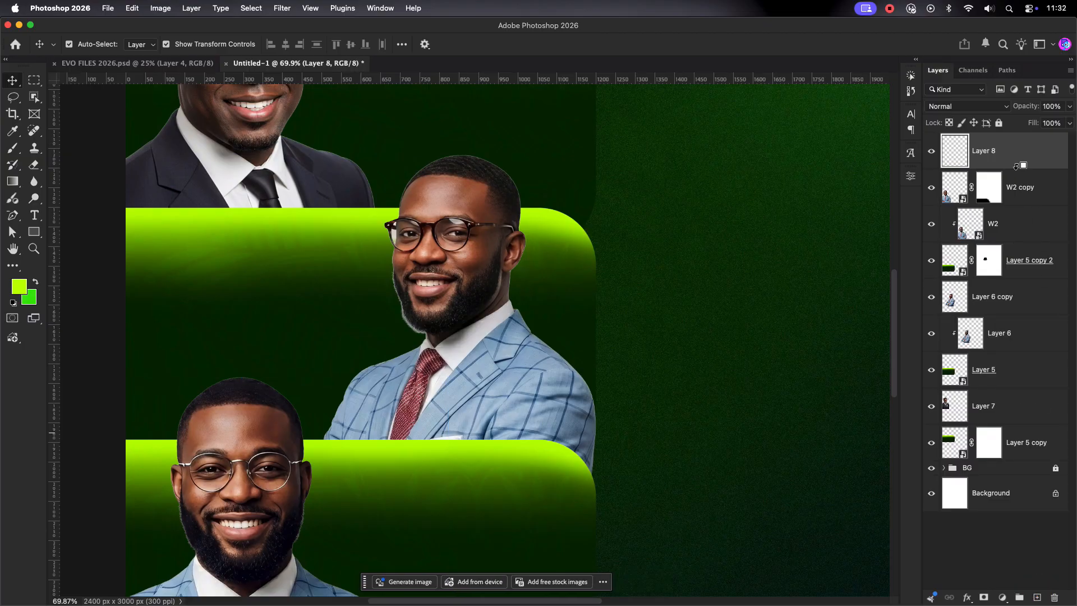
click(948, 193)
alt+click(1003, 166)
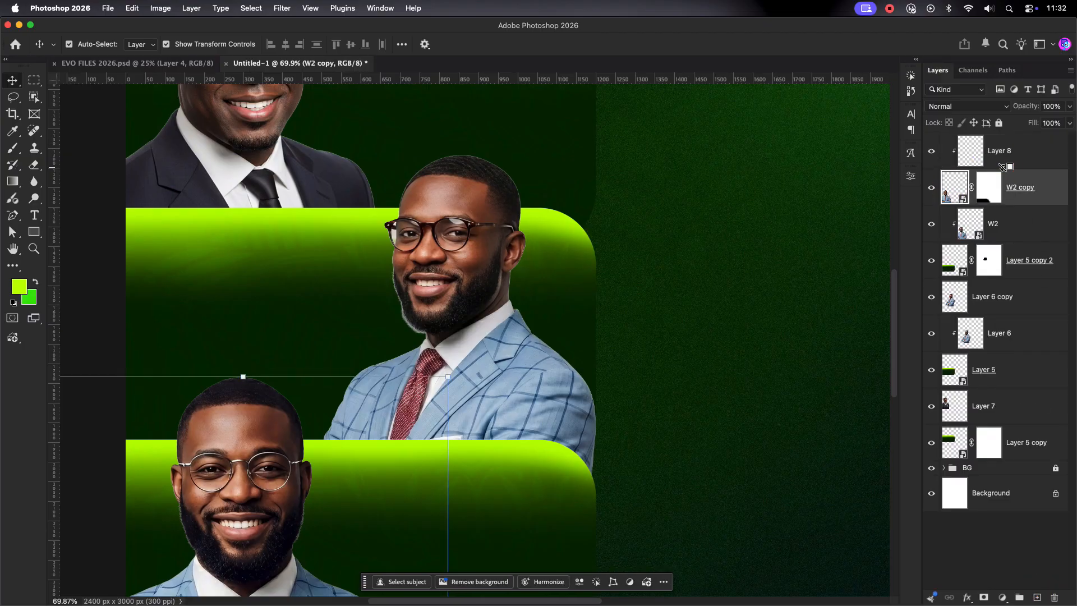
Step: Sample the dark beard colour from the canvas as the foreground colour
scroll(526, 359, down, 1)
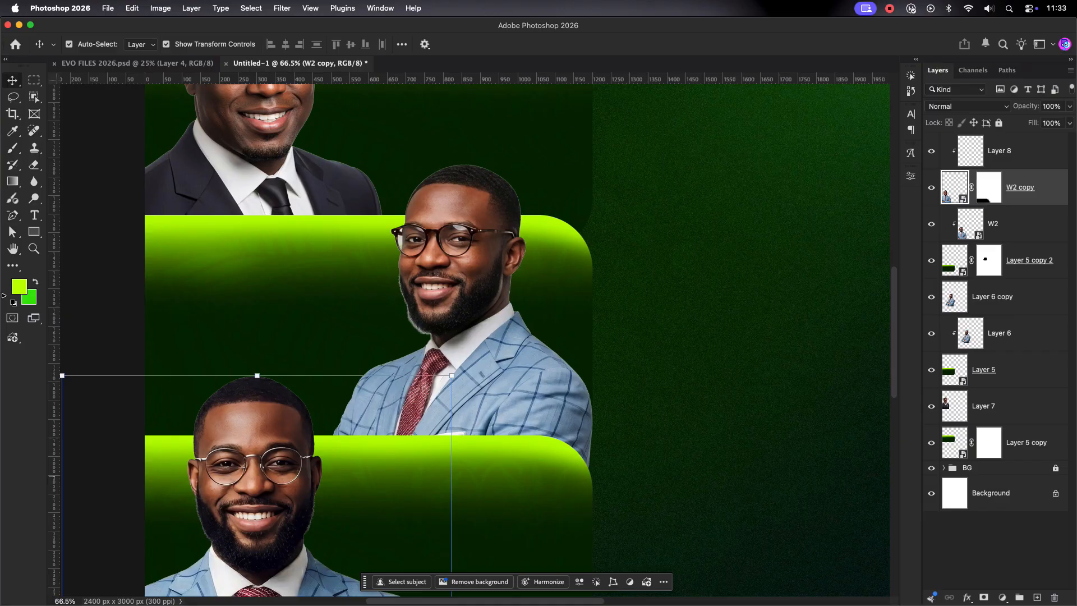
click(35, 282)
click(19, 286)
click(222, 536)
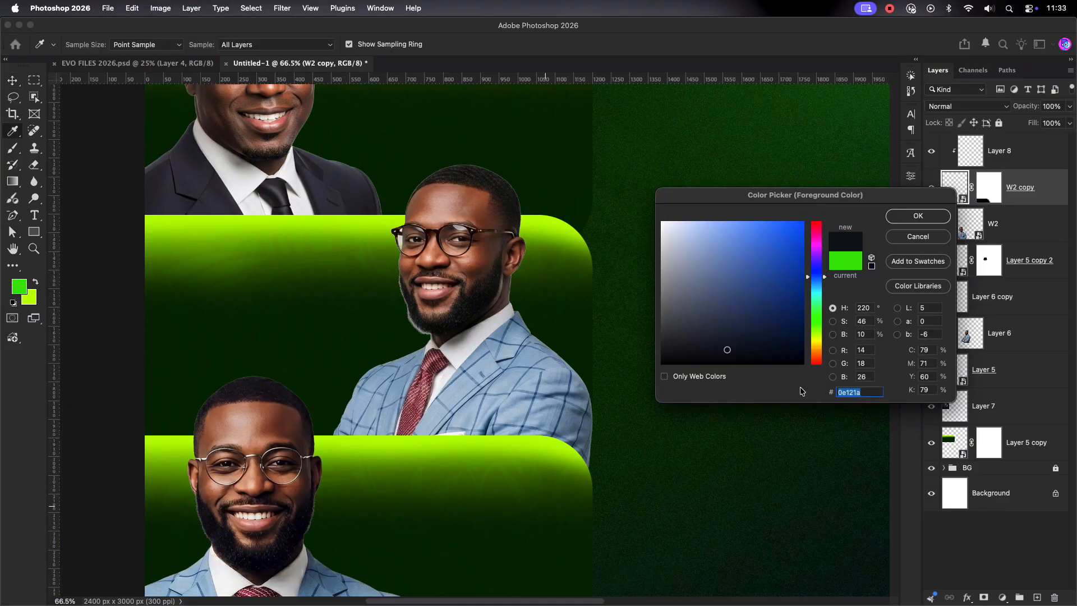
click(280, 554)
click(910, 214)
Step: Brush the dark colour over the hair and beard fringe on Layer 8 with a size-70 brush
key(v)
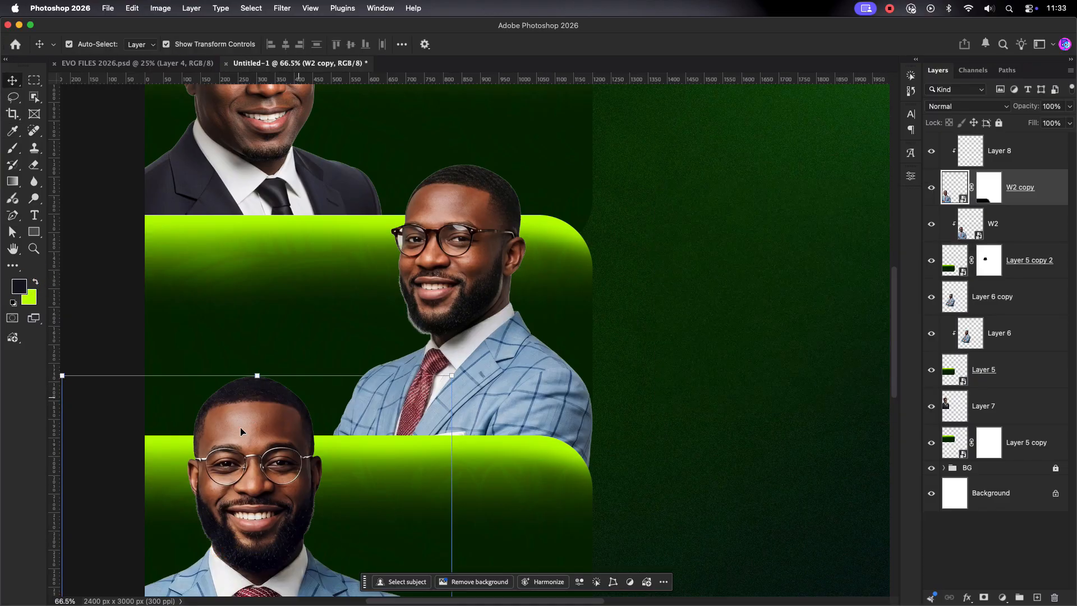
key(b)
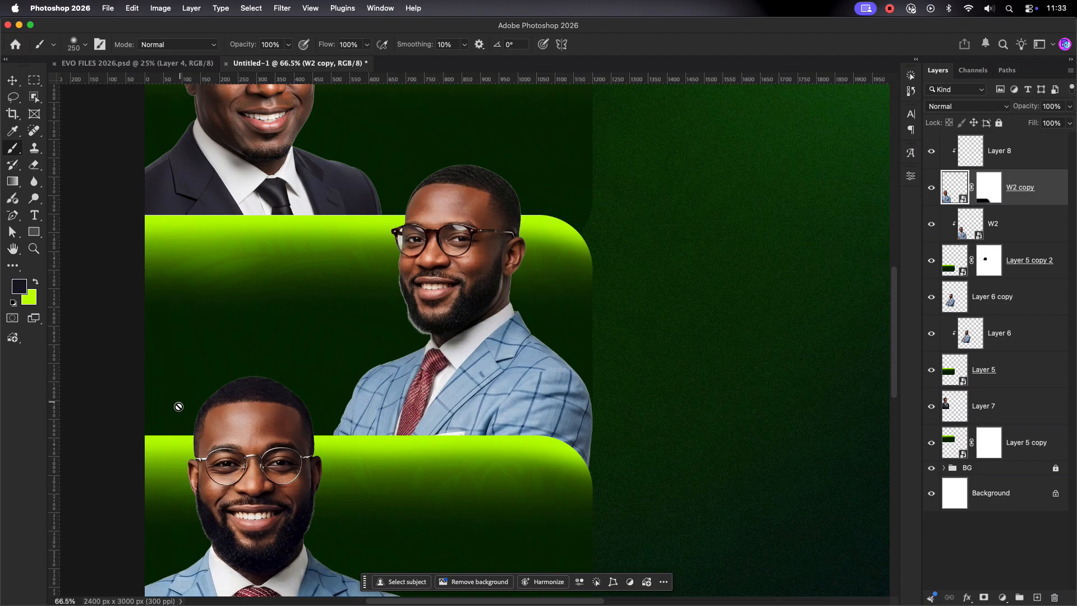
click(992, 158)
key(bracketleft)
key(bracketleft)
key(bracketleft)
key(bracketleft)
key(bracketleft)
key(bracketleft)
key(bracketleft)
key(bracketleft)
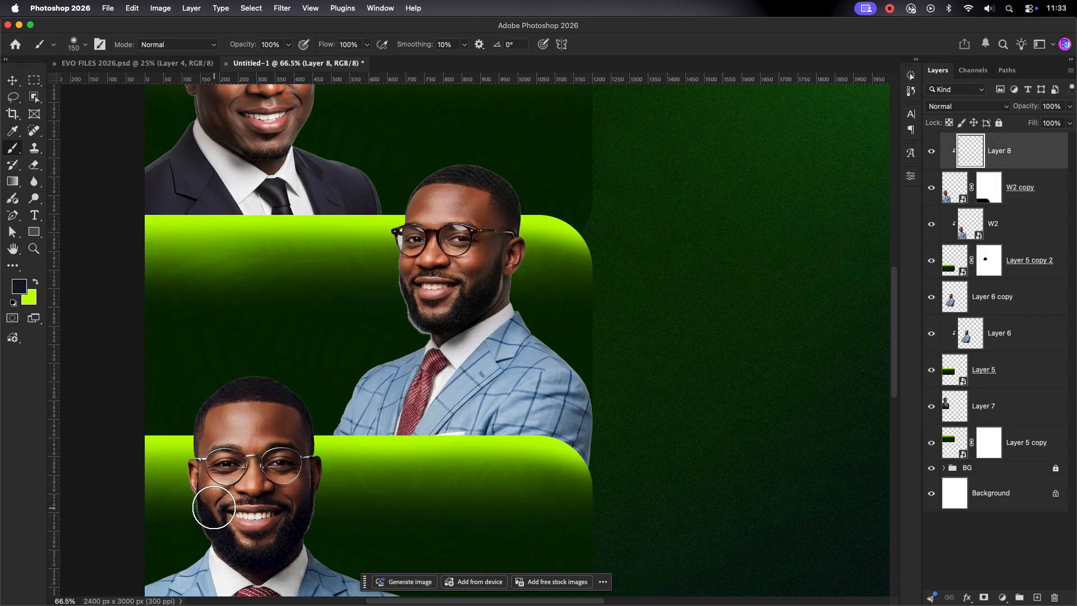
scroll(193, 514, up, 2)
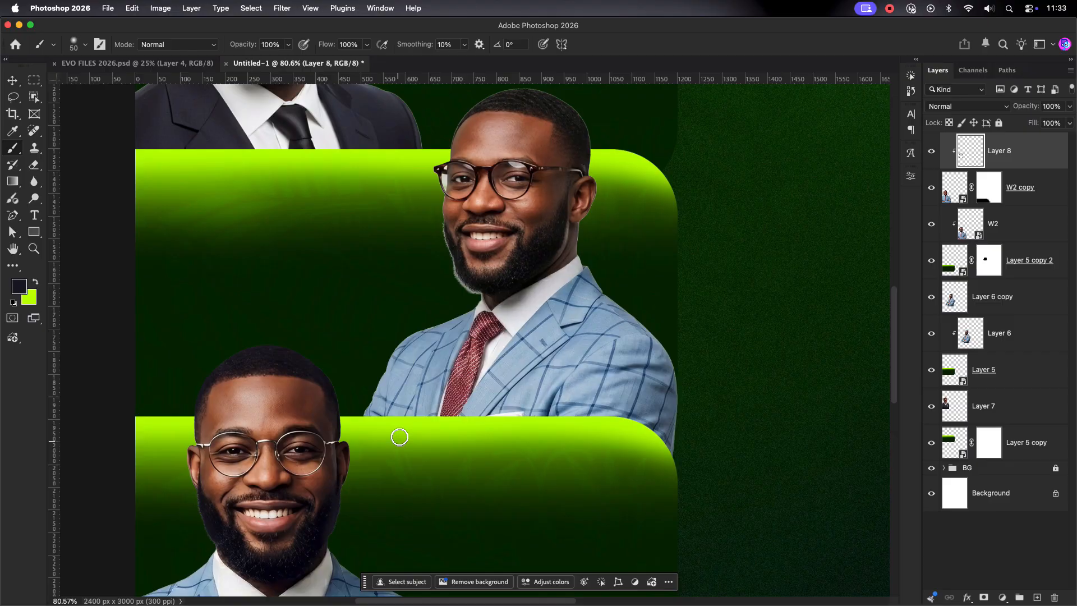
scroll(399, 437, down, 2)
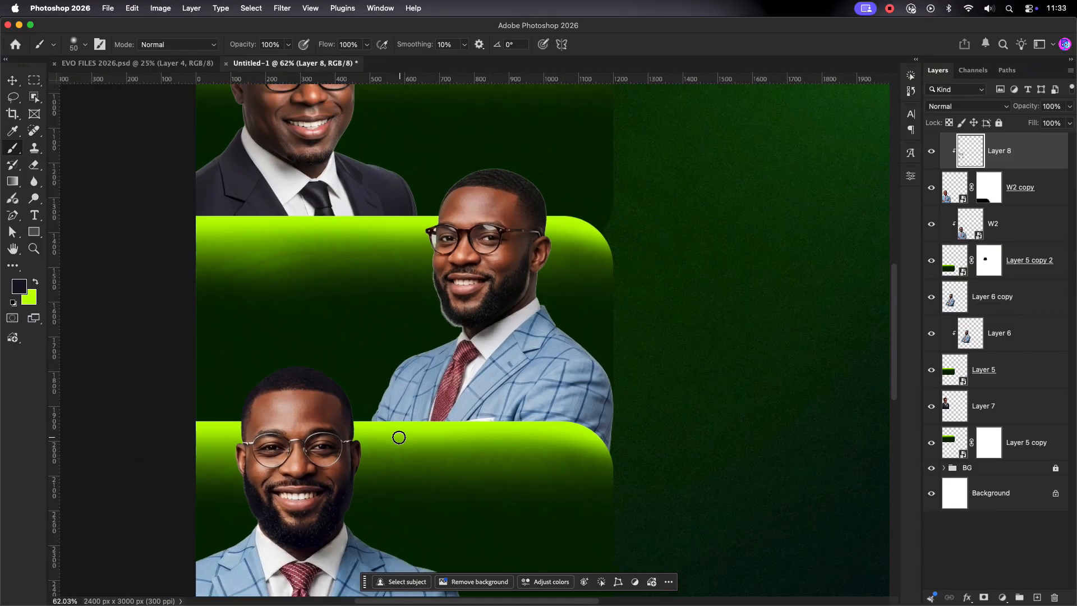
Step: Set Layer 8's blend mode to Vivid Light
click(993, 108)
click(976, 327)
click(967, 296)
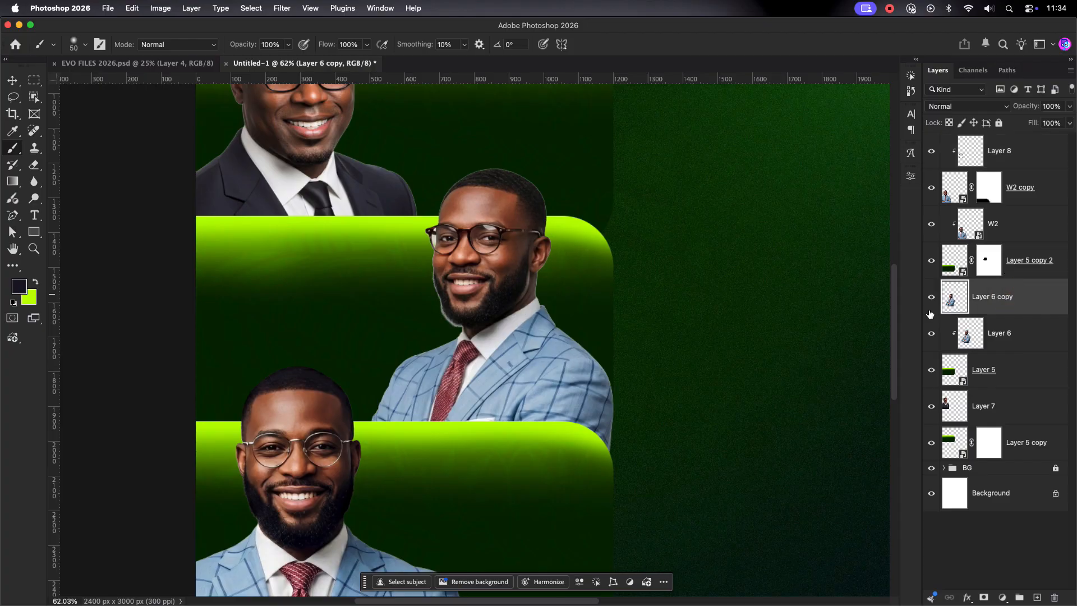
click(10, 78)
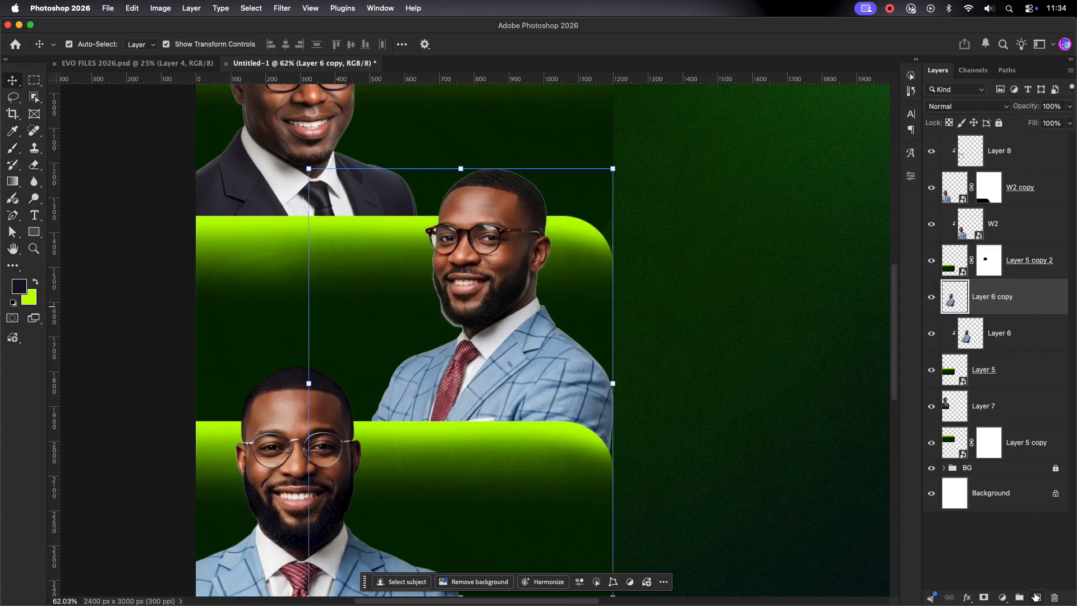
Step: Add Layer 9 above Layer 6 copy and paint dark over the green glow along the middle man's jaw
click(1036, 597)
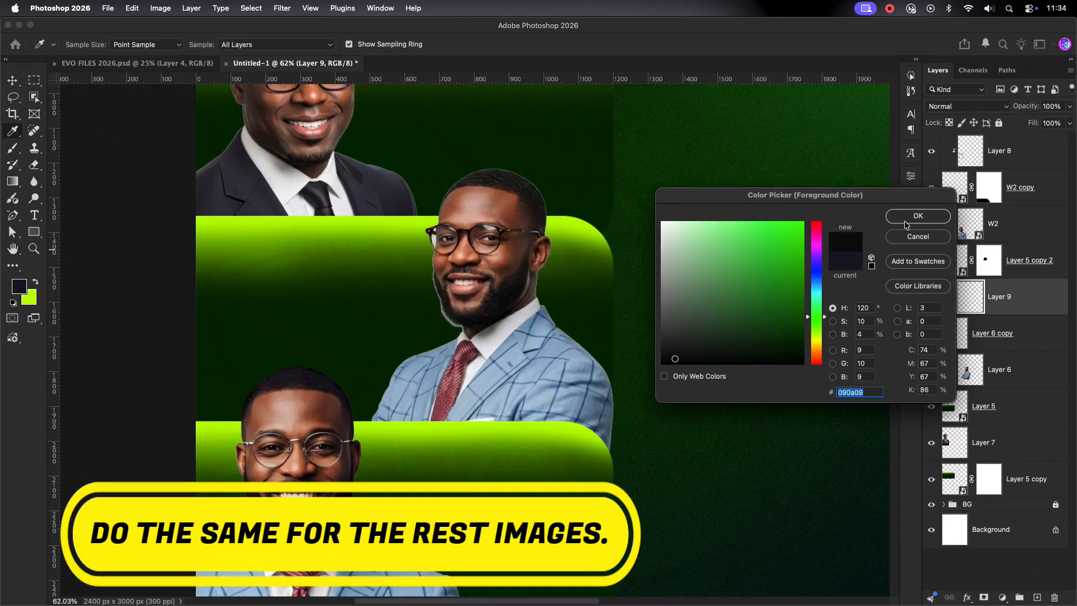
click(906, 218)
key(b)
scroll(446, 323, up, 3)
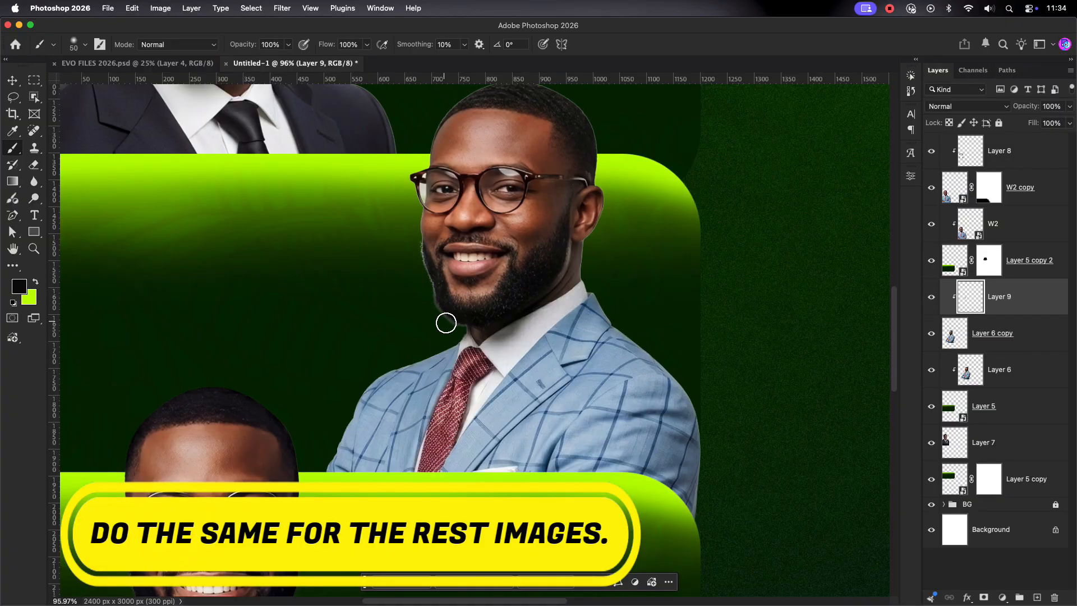
drag(446, 322, 418, 242)
scroll(414, 257, up, 3)
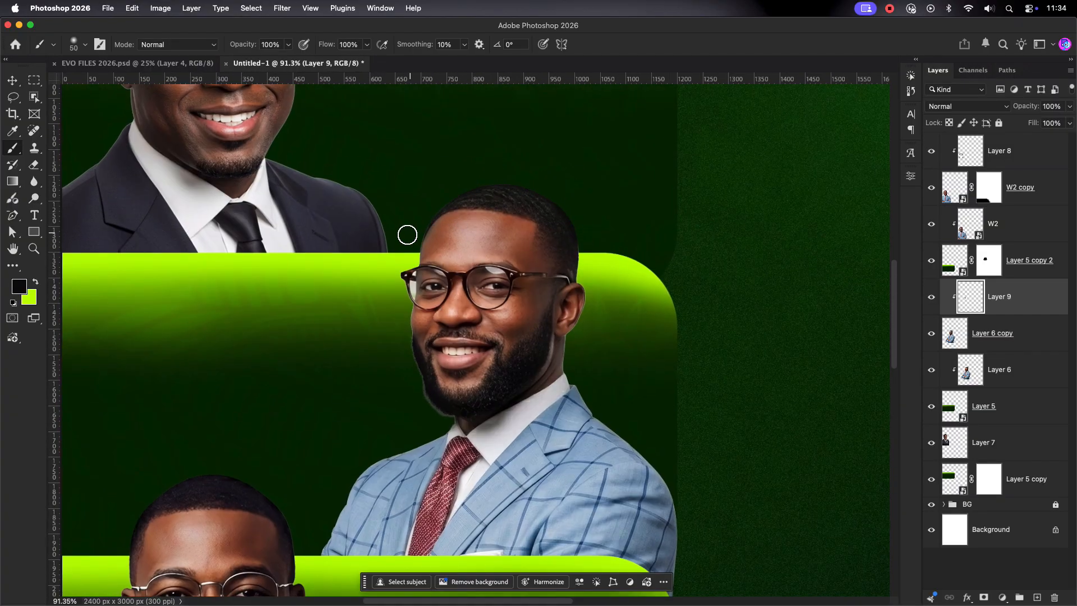
scroll(594, 431, down, 5)
Step: Set Layer 9's blend mode to Linear Light after trying Multiply
click(965, 106)
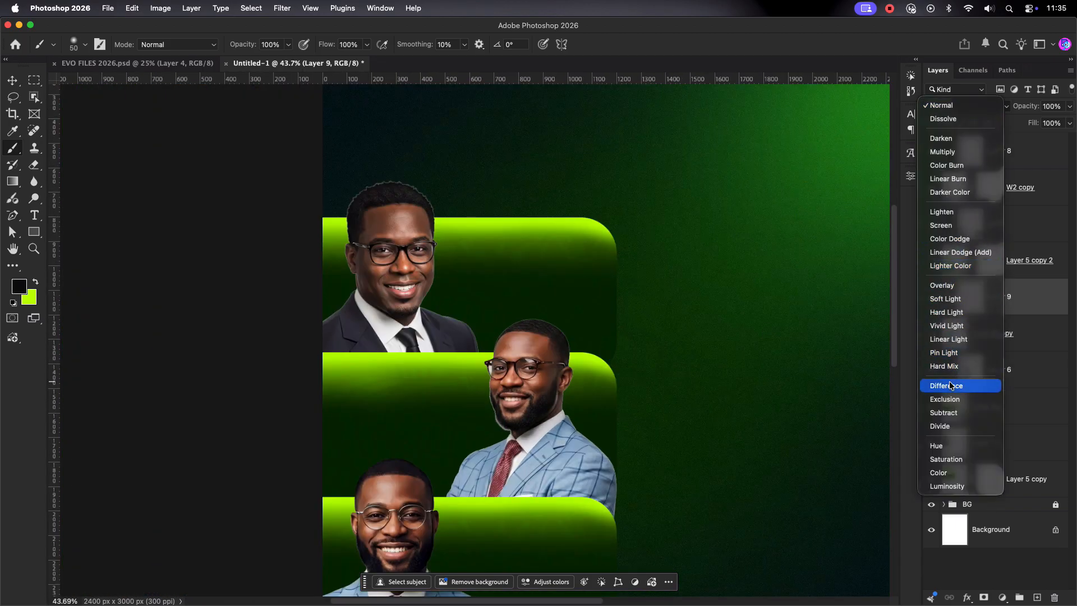
click(954, 151)
click(965, 106)
click(965, 292)
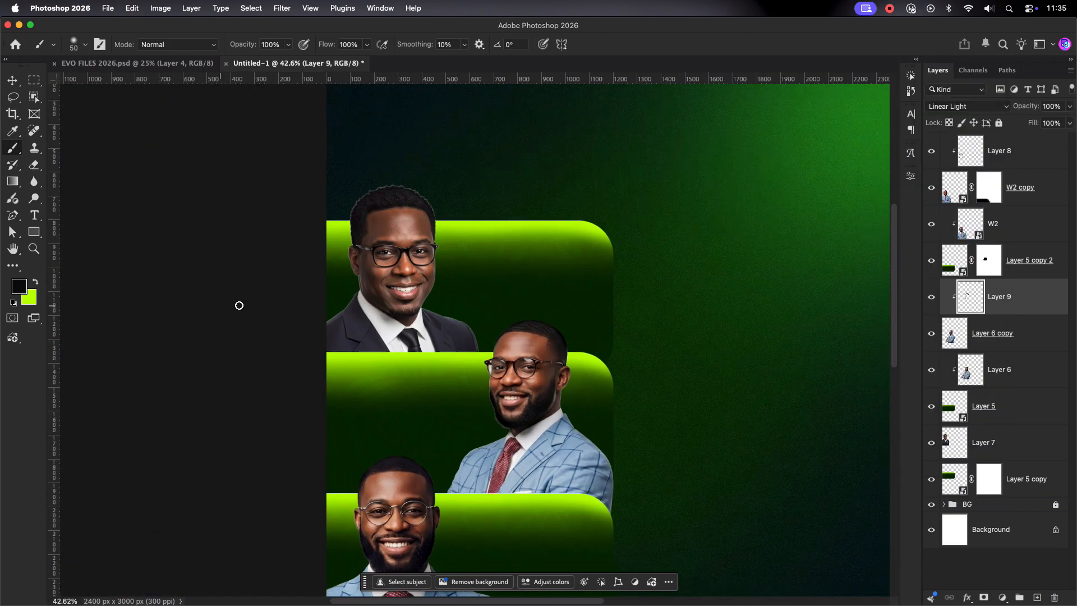
scroll(238, 305, down, 2)
Step: Add Layer 10 above the Layer 7 headshot, clipped to it
click(1005, 442)
key(v)
click(1037, 597)
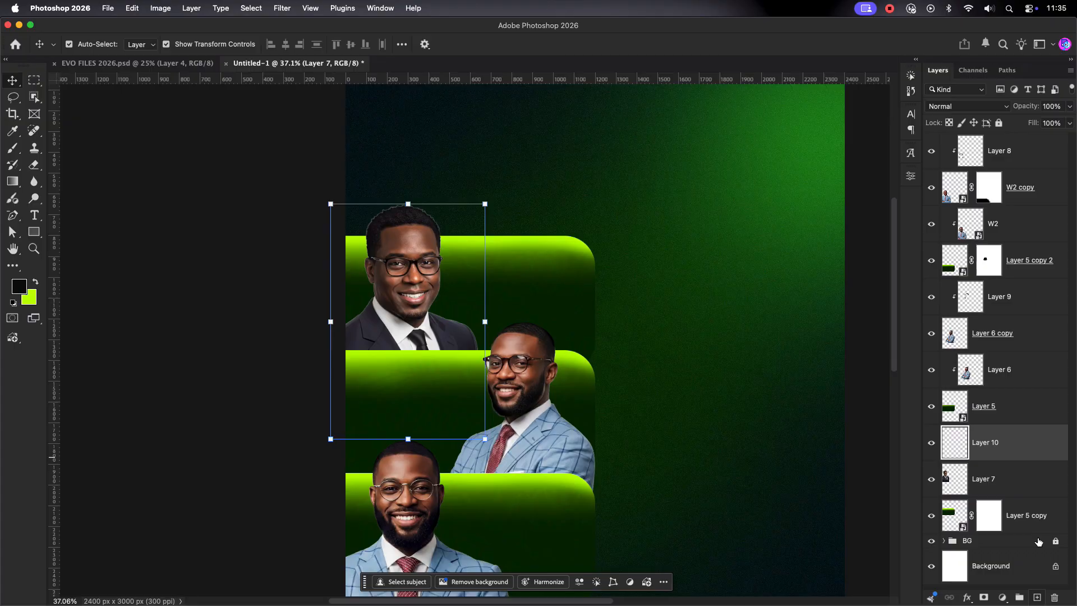
key(alt+super+g)
scroll(403, 212, up, 2)
Step: Paint near-black along the top headshot's hair on Layer 10 and blend it with Darker Color
click(19, 286)
key(Return)
scroll(359, 245, up, 1)
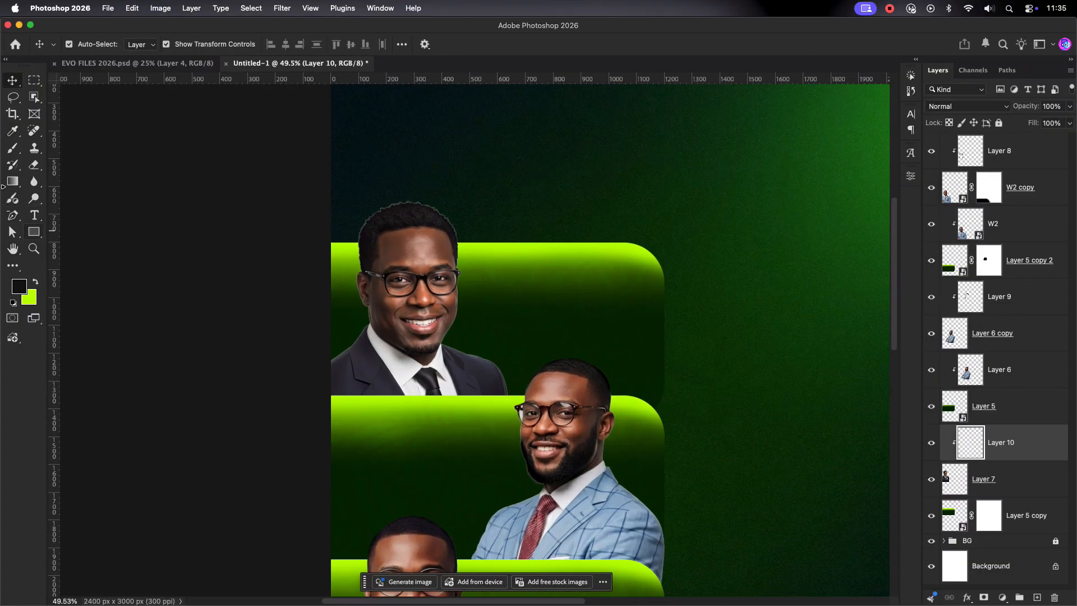
key(b)
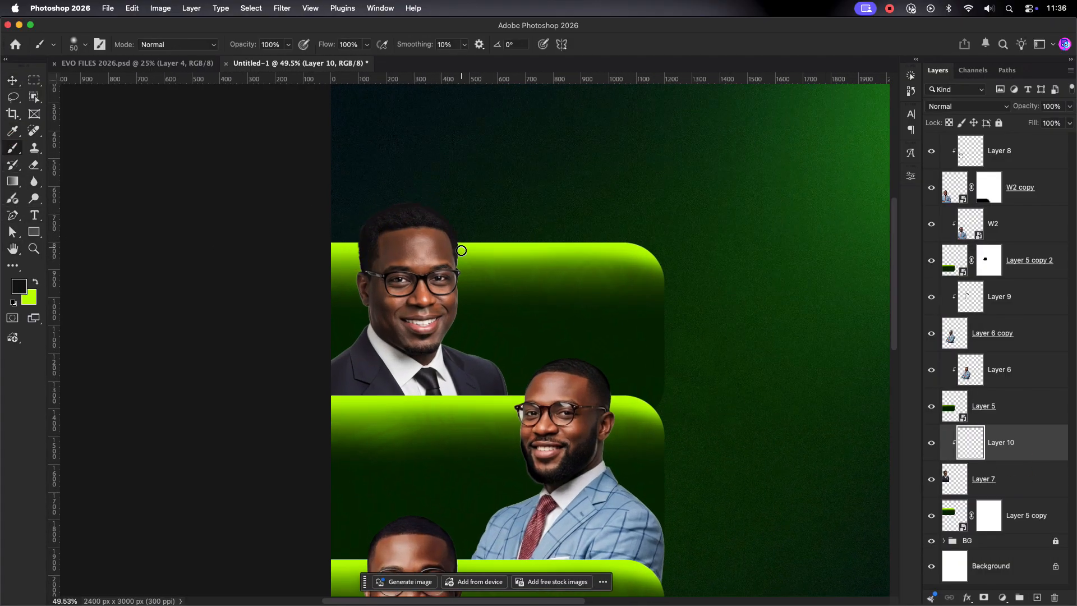
drag(461, 251, 462, 255)
click(985, 106)
click(967, 192)
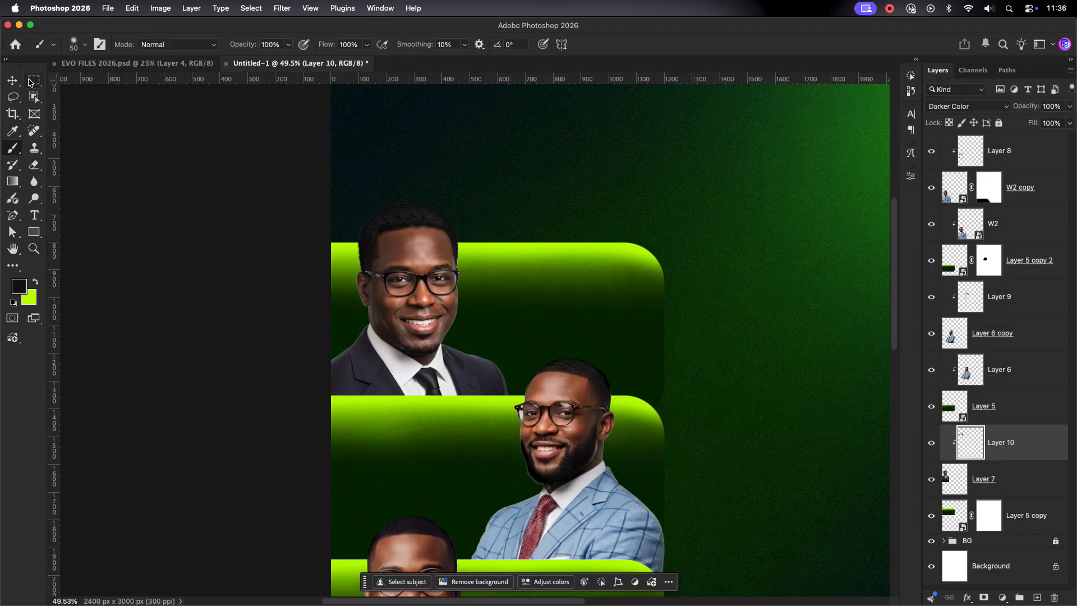
Step: Select the bar and portrait layers together for grouping into Group 1
click(12, 81)
click(599, 216)
scroll(599, 216, down, 7)
scroll(599, 216, right, 3)
click(1020, 509)
Step: Group the headshot and panel layers and rename the group MOG
shift+click(1036, 157)
key(super+g)
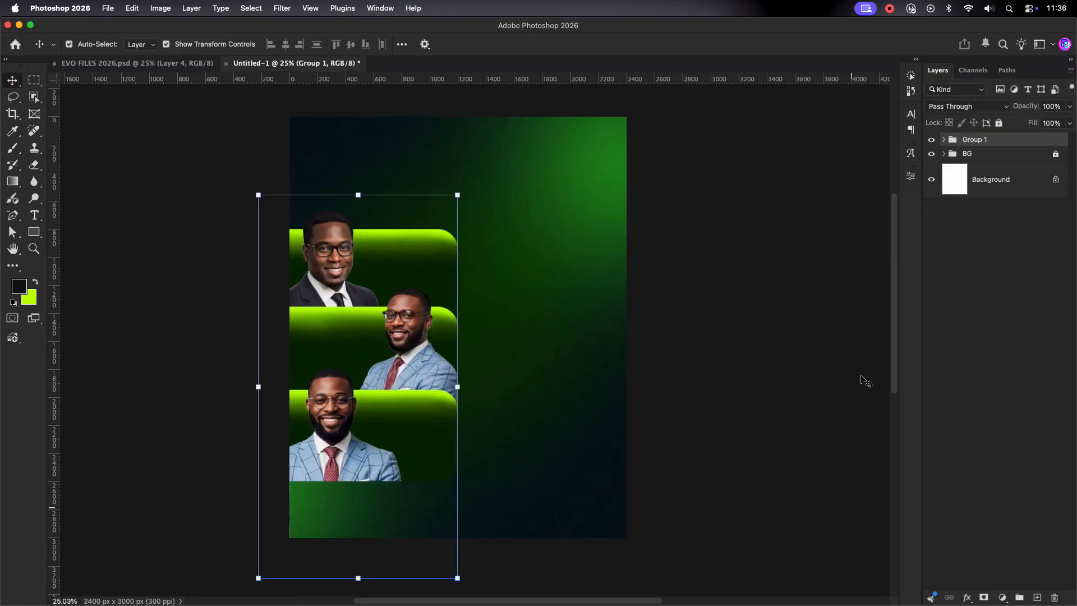
double_click(975, 139)
click(999, 124)
scroll(479, 276, down, 1)
scroll(479, 276, up, 2)
click(1055, 140)
click(931, 141)
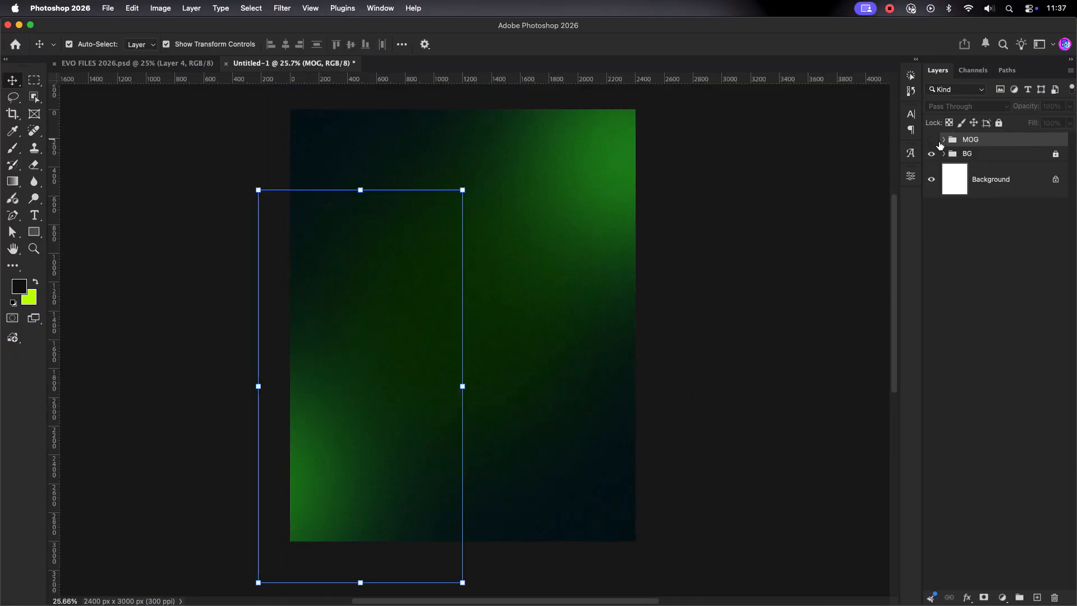
click(932, 141)
click(943, 140)
Step: Give Layer 5 copy a drop shadow, then copy it to Layer 5 and Layer 5 copy 2
click(1034, 527)
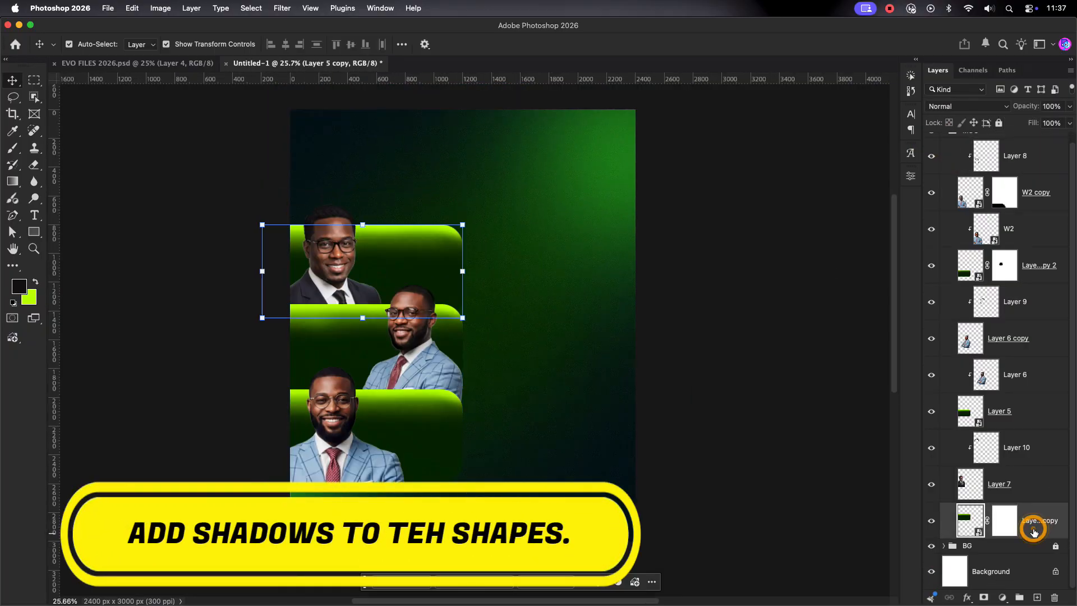
double_click(1034, 532)
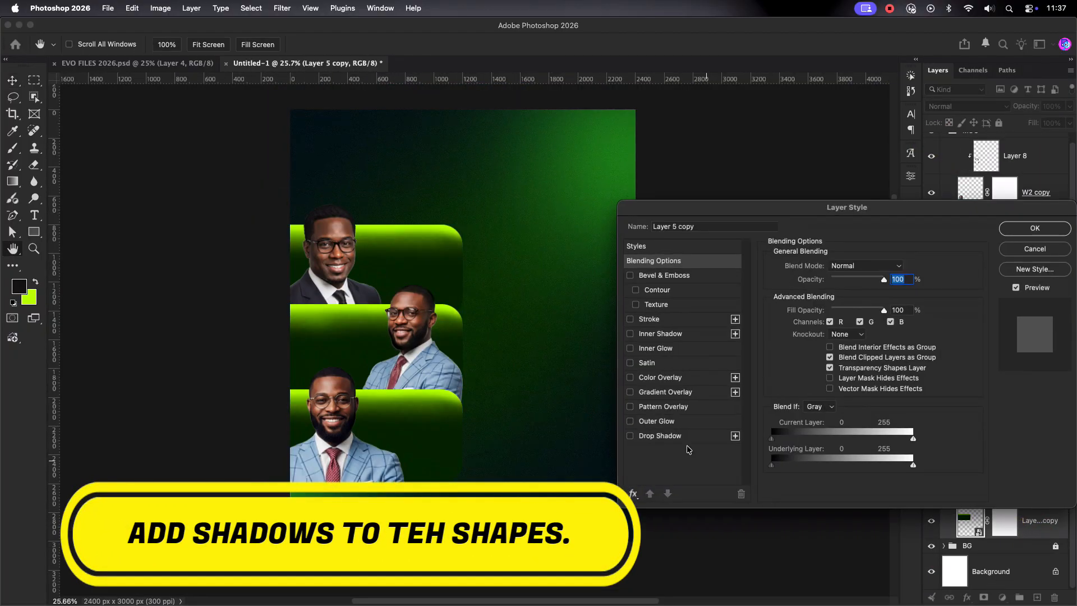
click(654, 436)
drag(446, 271, 454, 263)
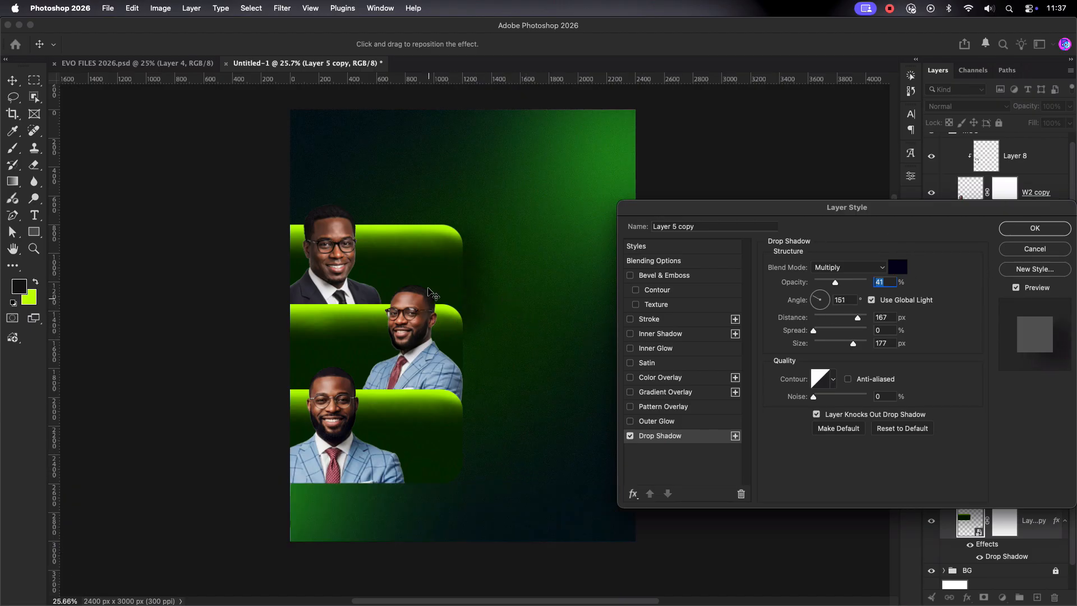
click(1035, 228)
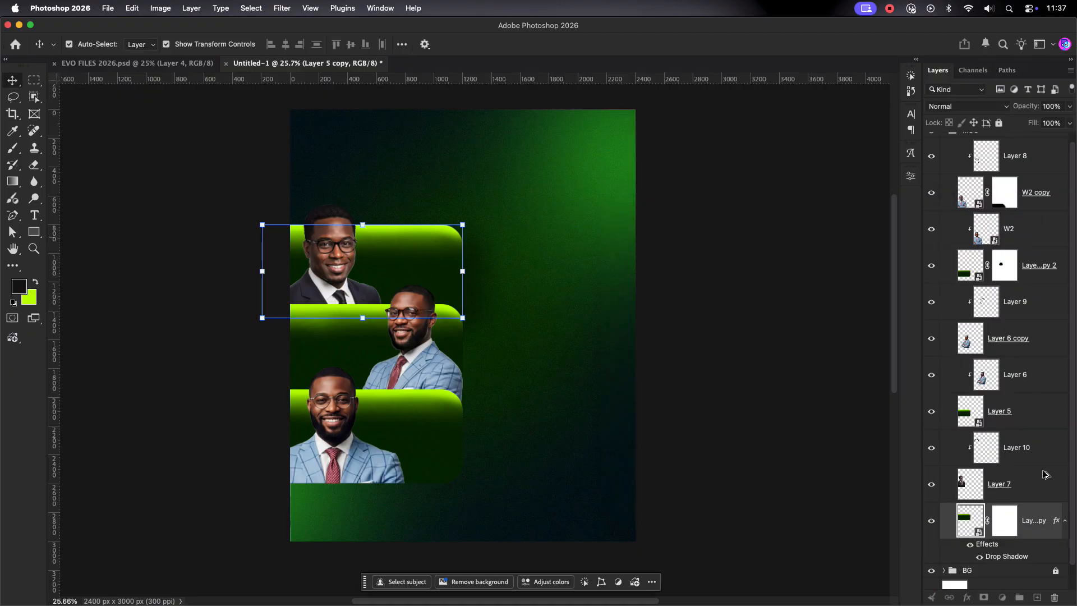
drag(1029, 427, 1045, 426)
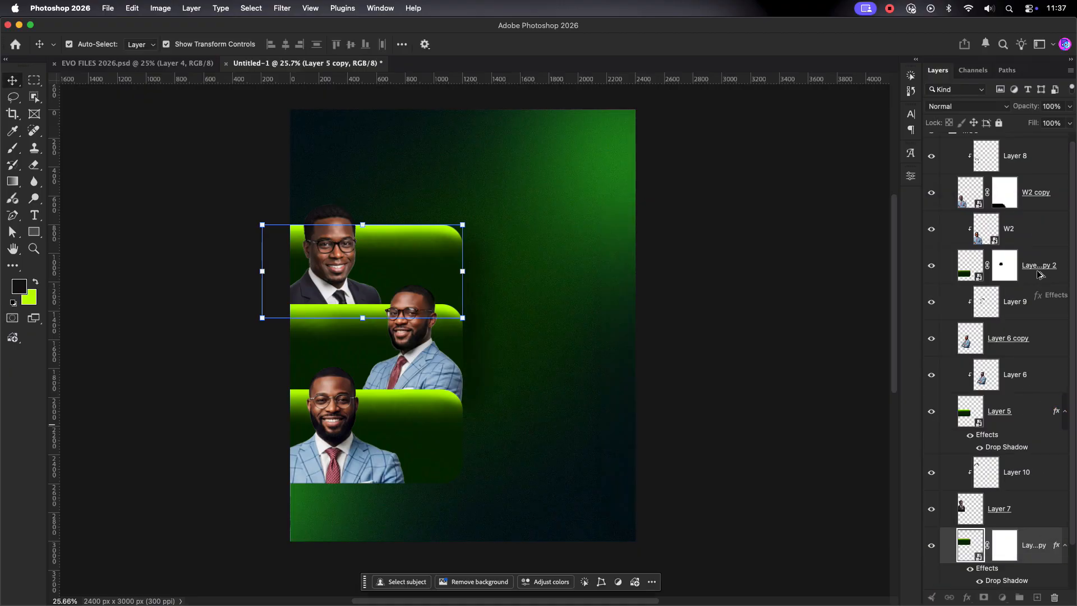
drag(1040, 275, 1039, 273)
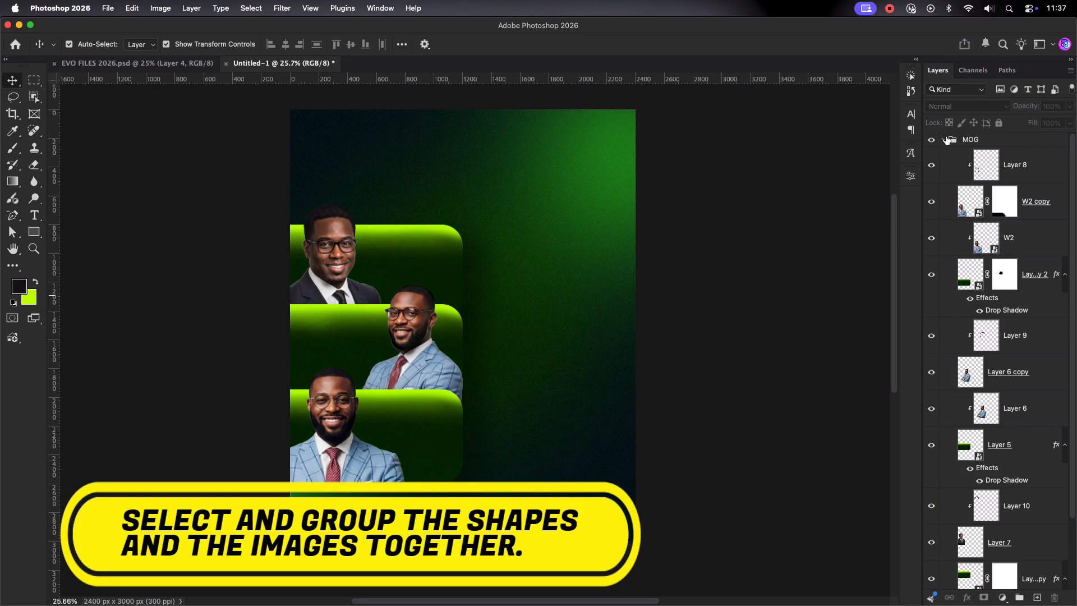
Step: Collapse the MOG group and lock it
click(945, 140)
click(1015, 139)
key(super+/)
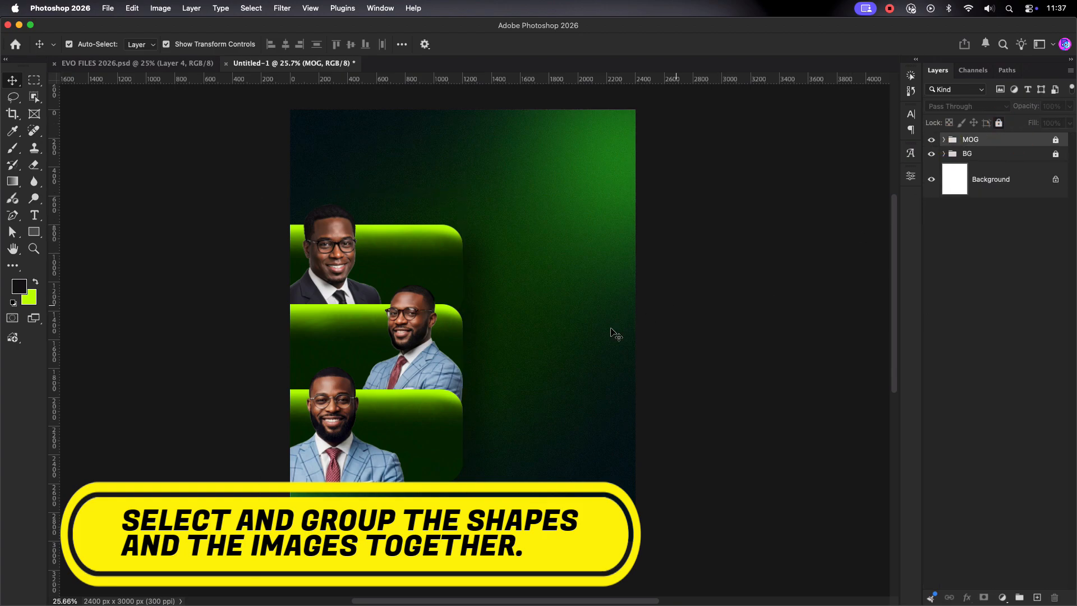
click(613, 331)
scroll(613, 331, down, 1)
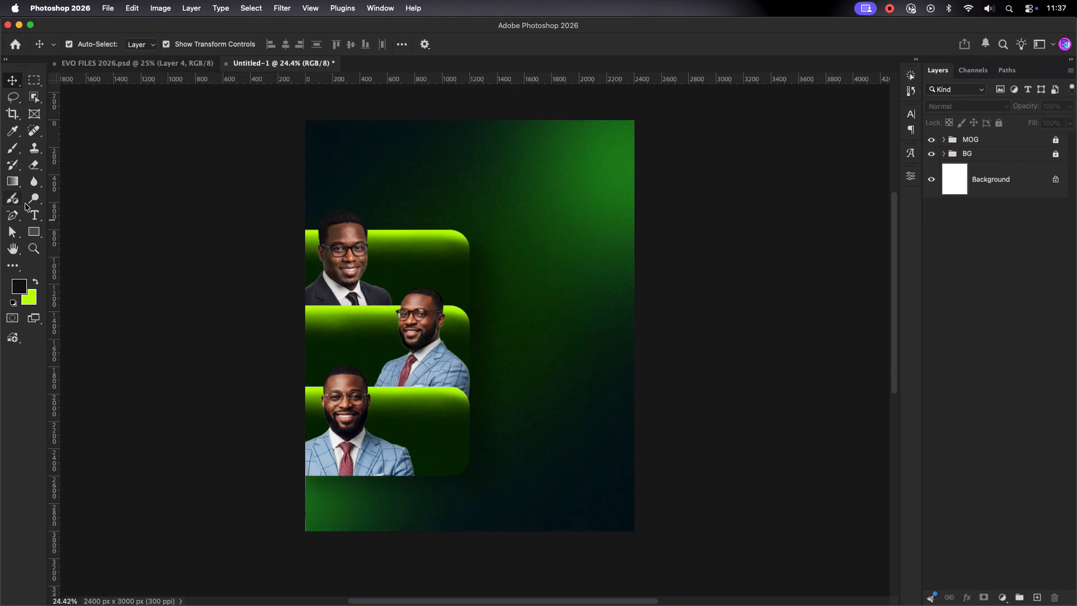
Step: Type the EVANGELIC REFRESH OUTREACH headline right of the headshots at 86 pt
click(34, 215)
click(497, 216)
text(EVANGELIC)
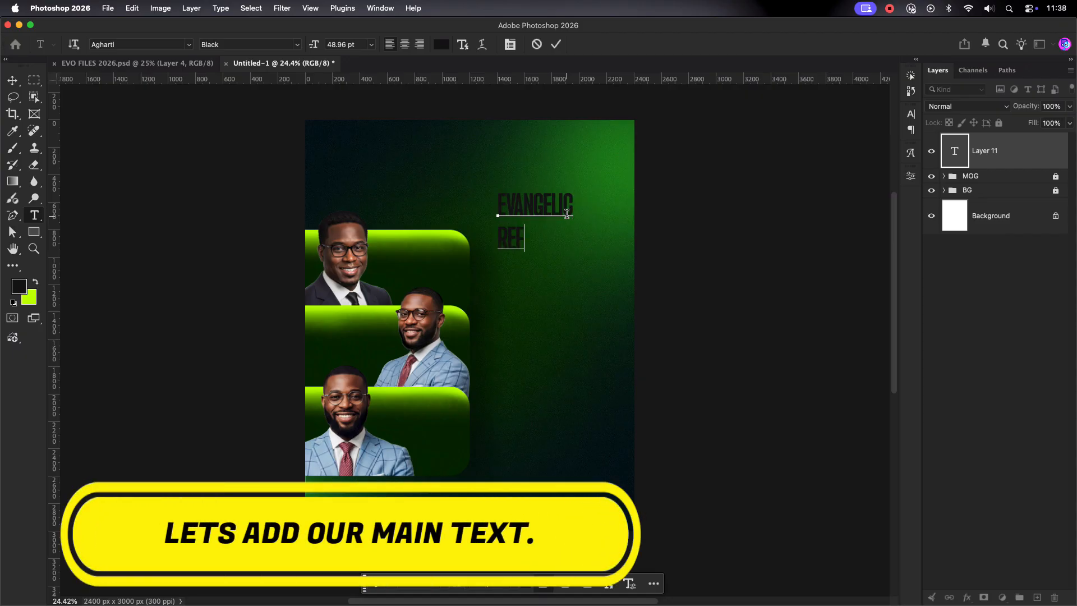
text(ACH)
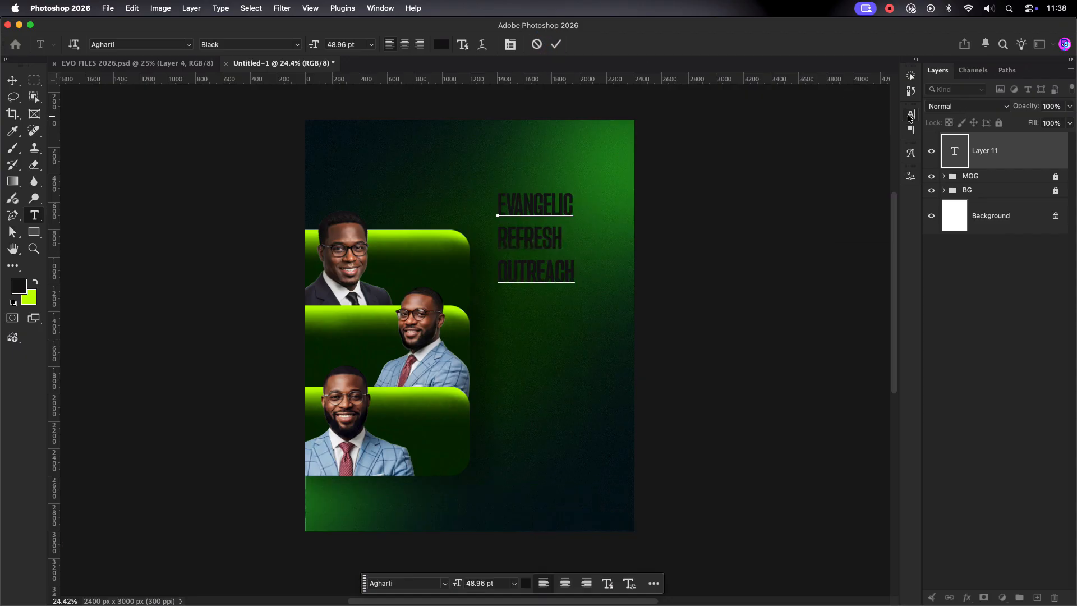
click(911, 115)
key(Escape)
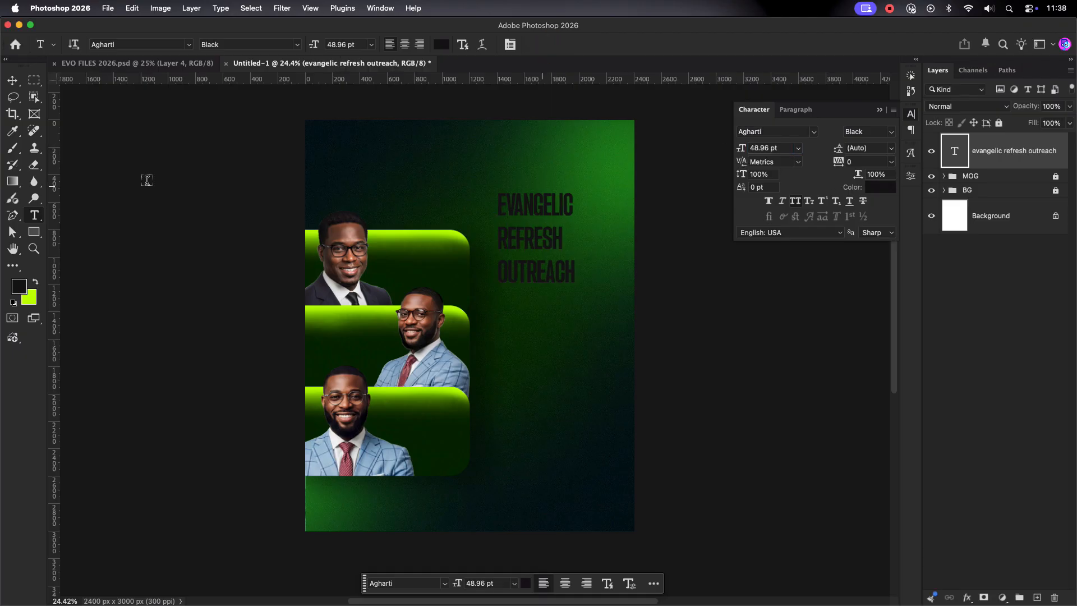
text(v)
text(86)
key(Return)
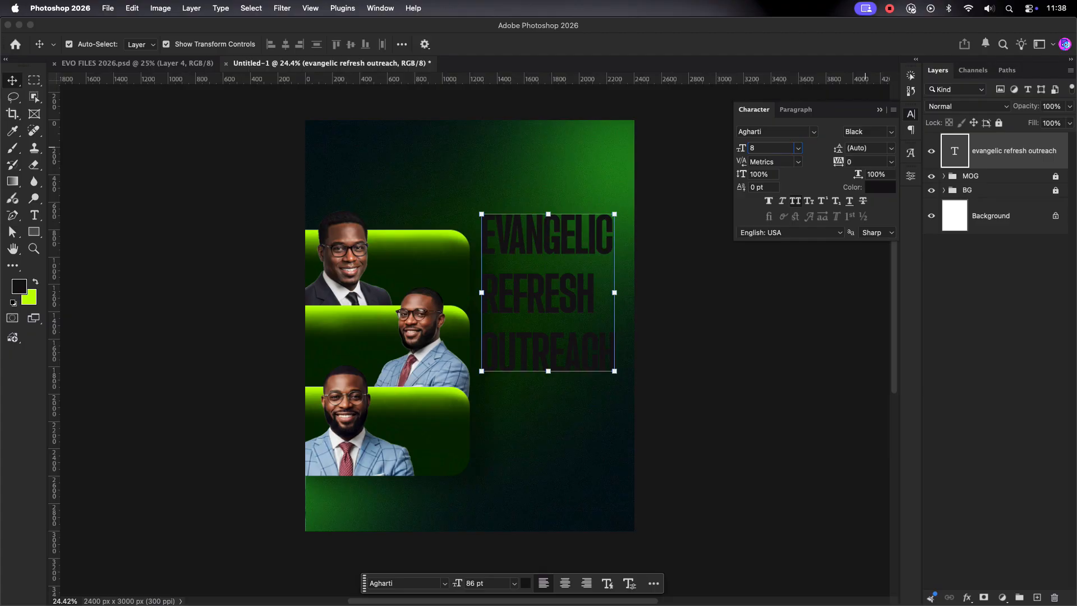
Step: Set the headline leading to 77 pt and colour it lime green
drag(866, 148, 839, 145)
text(77)
key(Return)
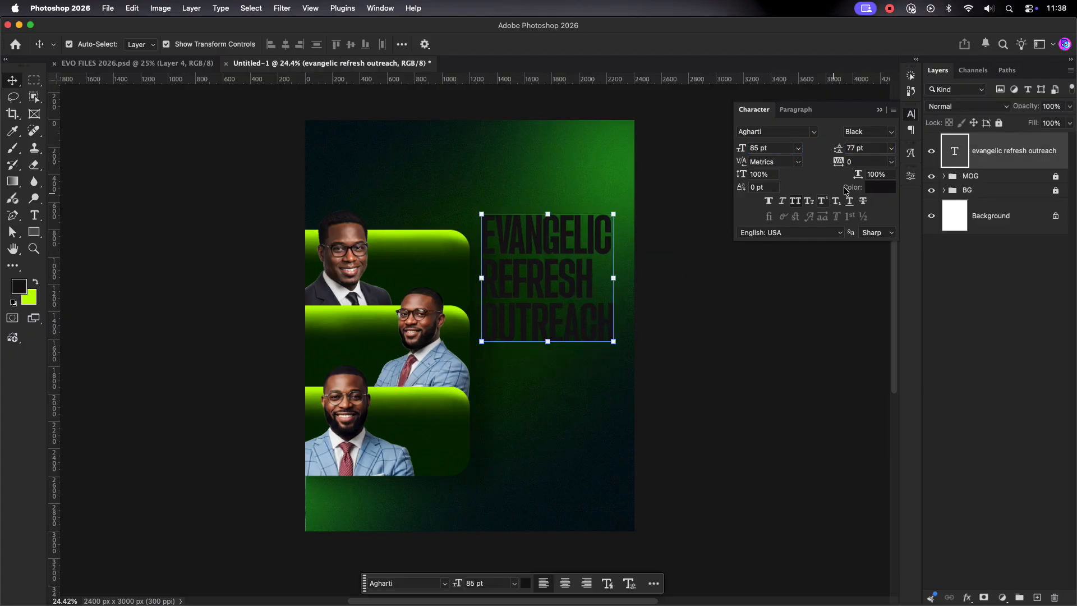
click(879, 187)
click(30, 299)
key(Return)
Step: Shift the headline slightly up, then nudge it right and down into place
drag(562, 245, 563, 223)
click(662, 274)
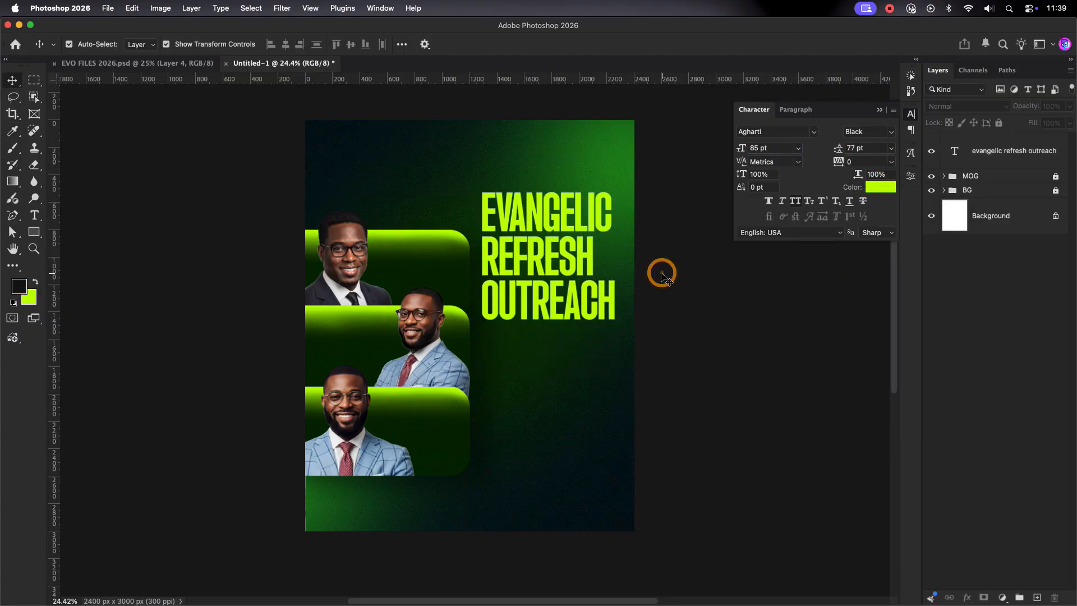
scroll(662, 275, down, 1)
click(568, 265)
click(672, 260)
scroll(671, 261, down, 2)
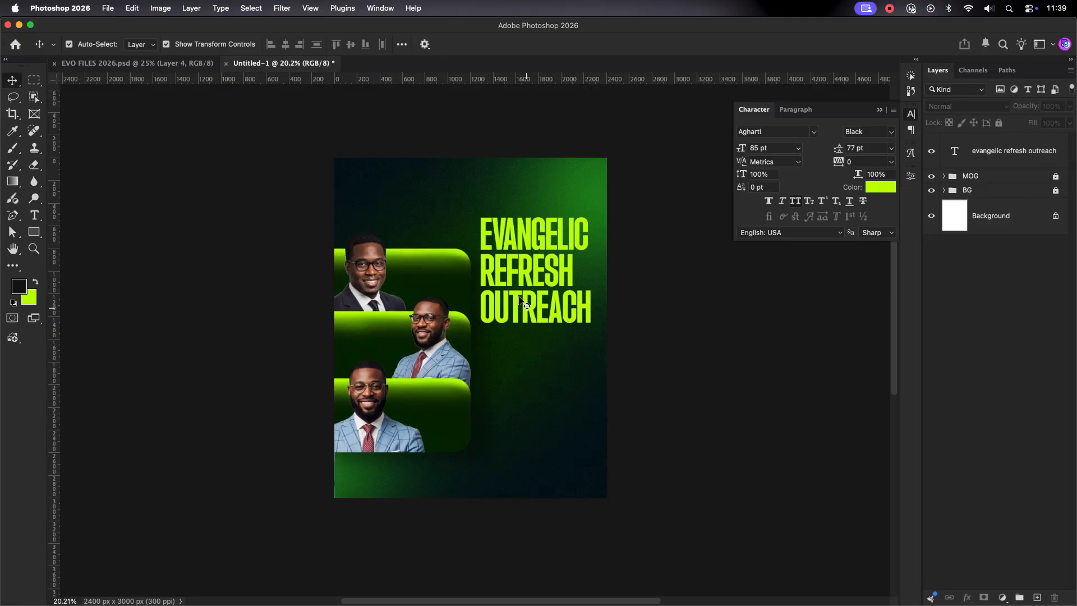
scroll(521, 297, up, 5)
click(510, 258)
scroll(867, 147, down, 3)
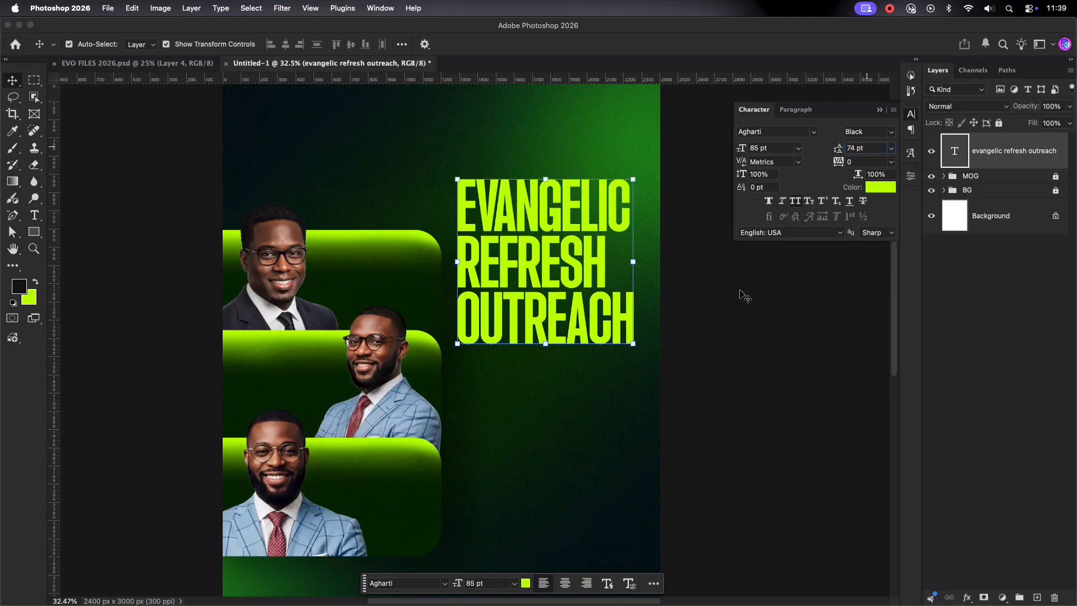
drag(552, 240, 554, 242)
scroll(777, 149, down, 4)
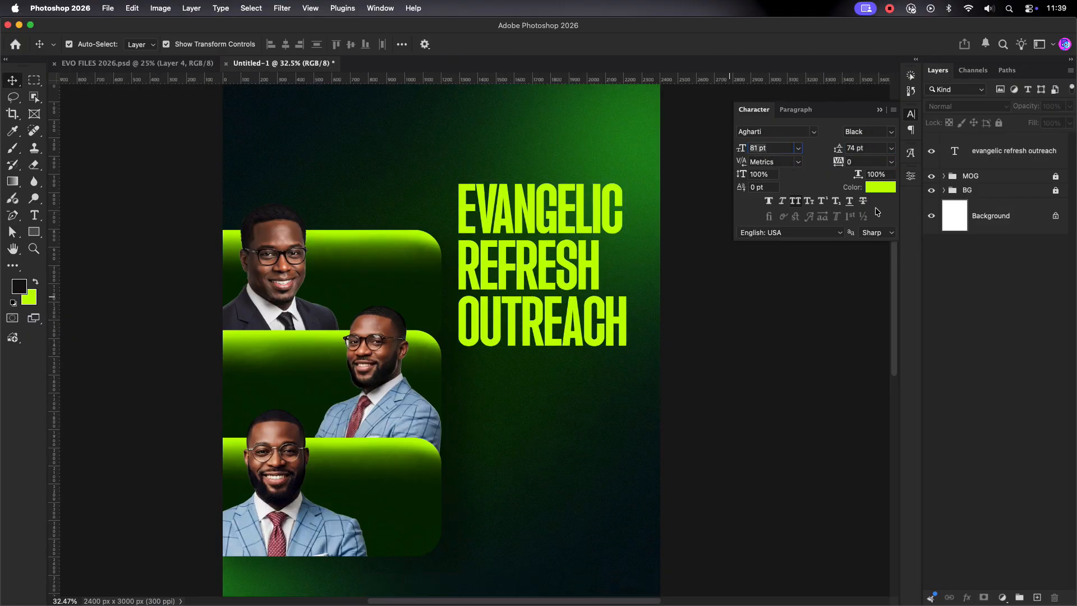
scroll(860, 147, down, 2)
scroll(860, 147, down, 1)
scroll(473, 339, down, 1)
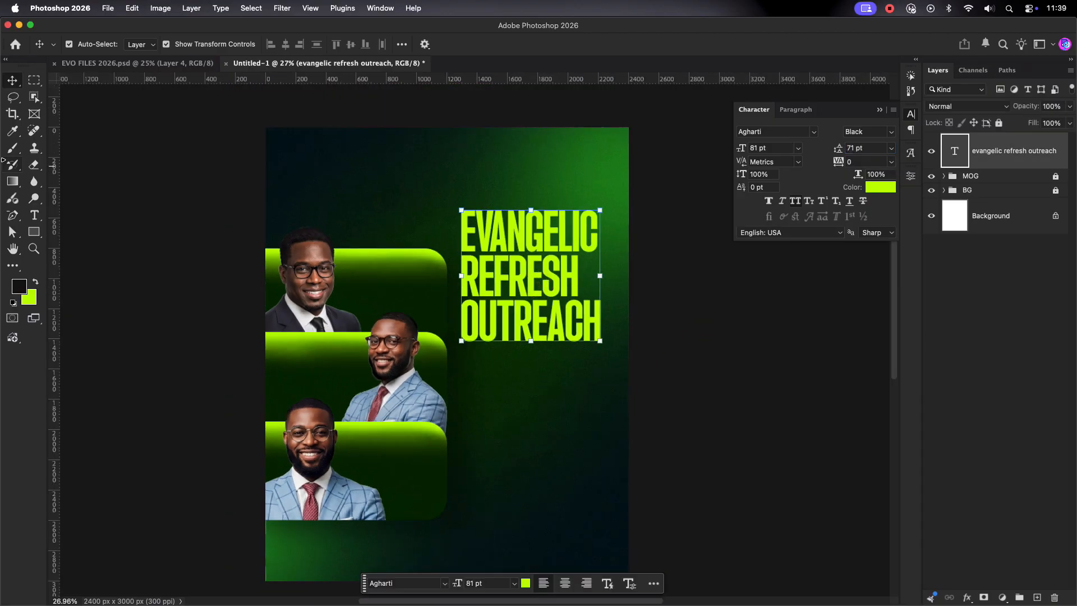
Step: Add a 2.0 text layer above the headline in the Inbox font
key(t)
click(413, 164)
text(2.0)
click(556, 44)
text(v)
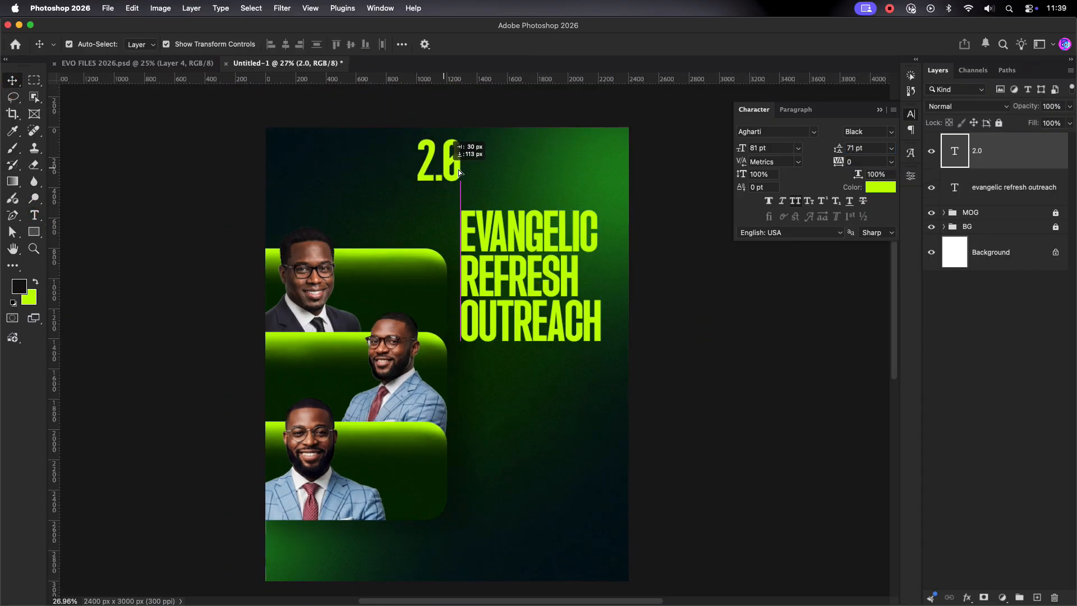
text(Inbox)
key(Return)
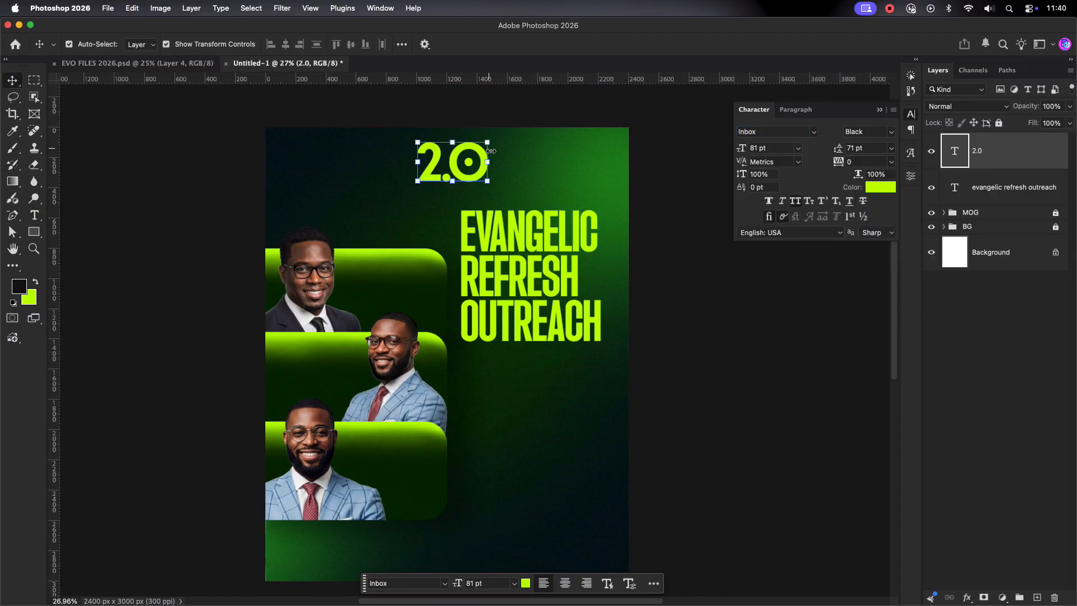
Step: Rotate and shrink 2.0 to run vertically beside REFRESH, and set its colour
key(ctrl+t)
drag(479, 132, 426, 113)
key(Return)
drag(432, 164, 589, 272)
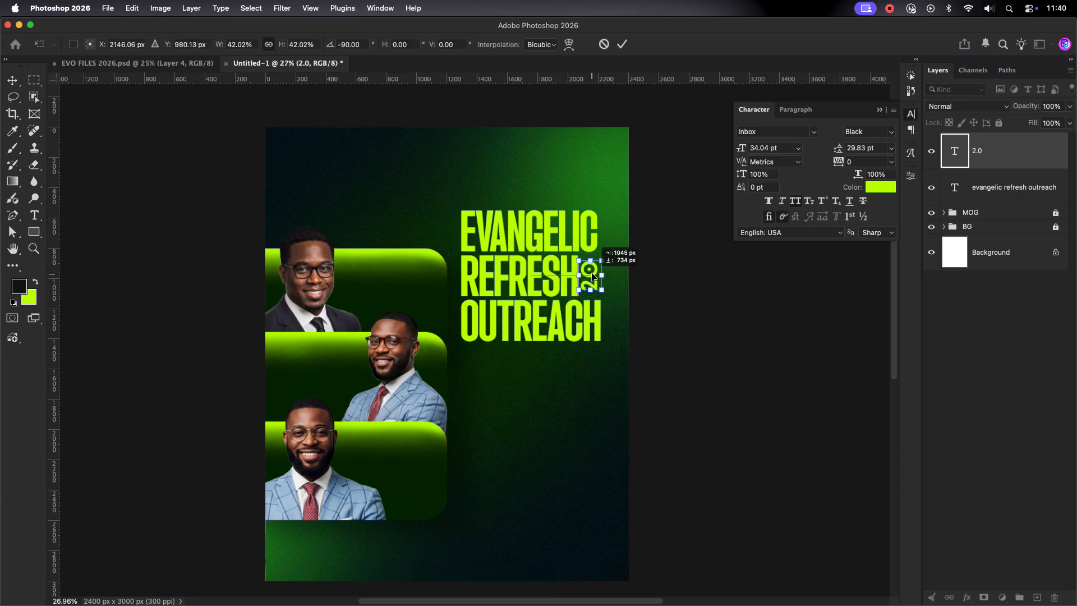
scroll(584, 303, up, 2)
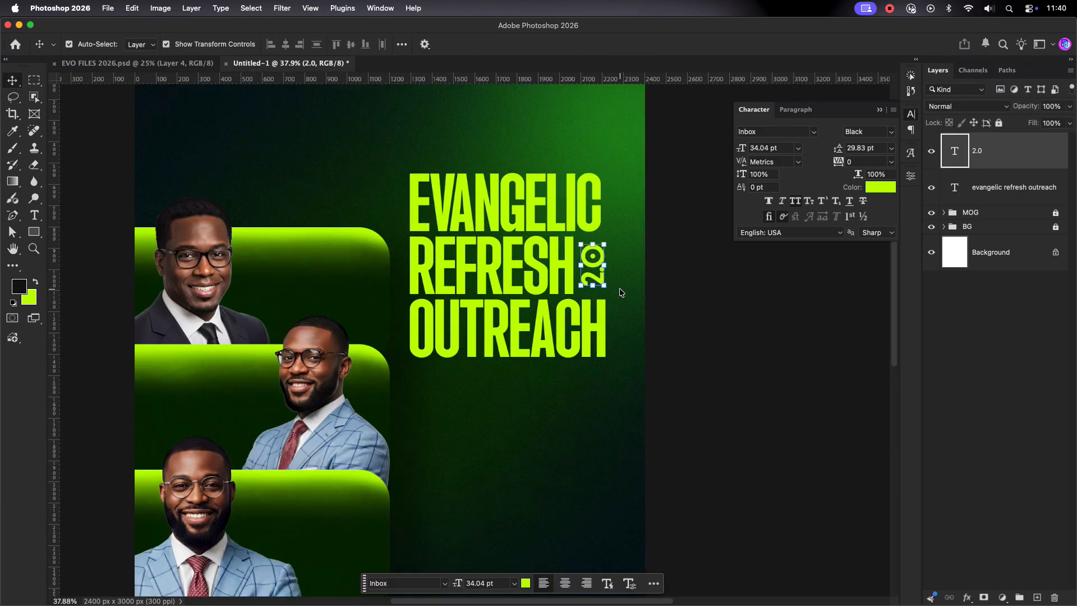
scroll(621, 292, down, 2)
click(881, 186)
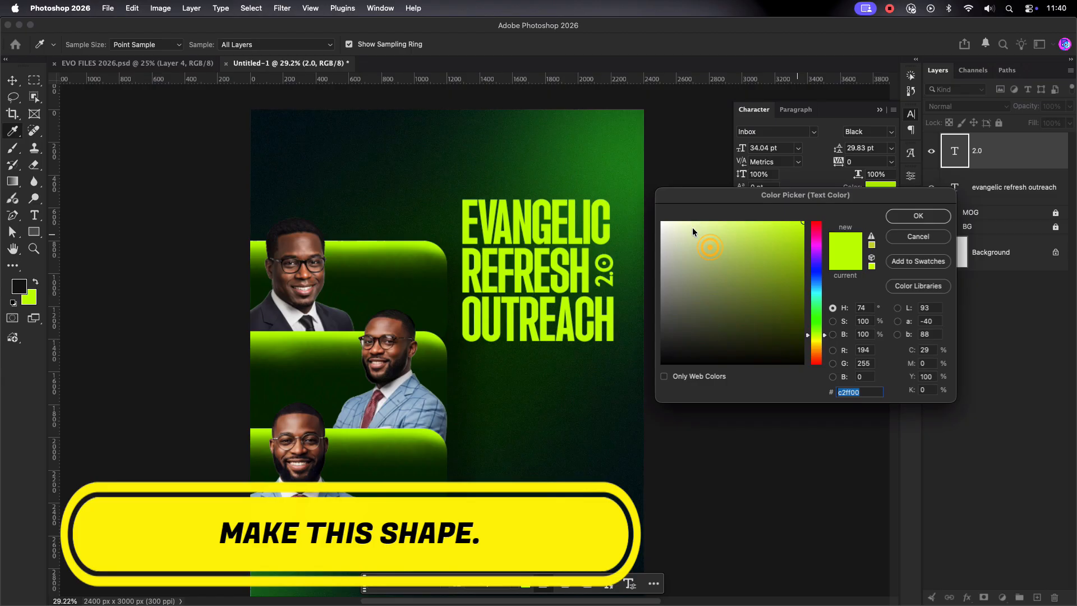
click(919, 216)
scroll(584, 378, down, 4)
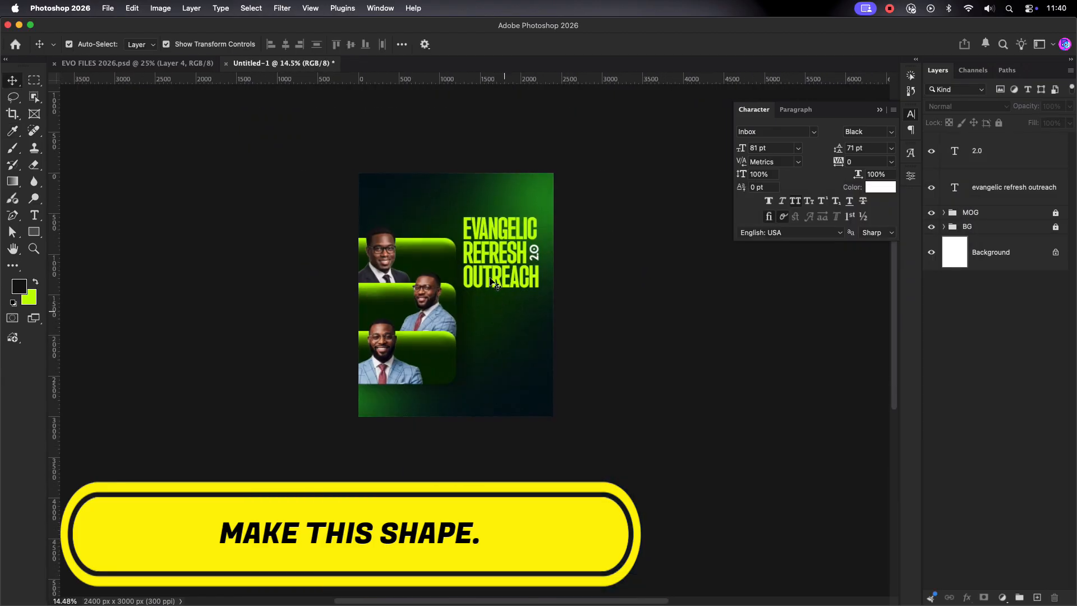
scroll(492, 282, up, 3)
Step: Draw a wide rounded-corner pill rectangle just below the title
right_click(34, 232)
click(84, 229)
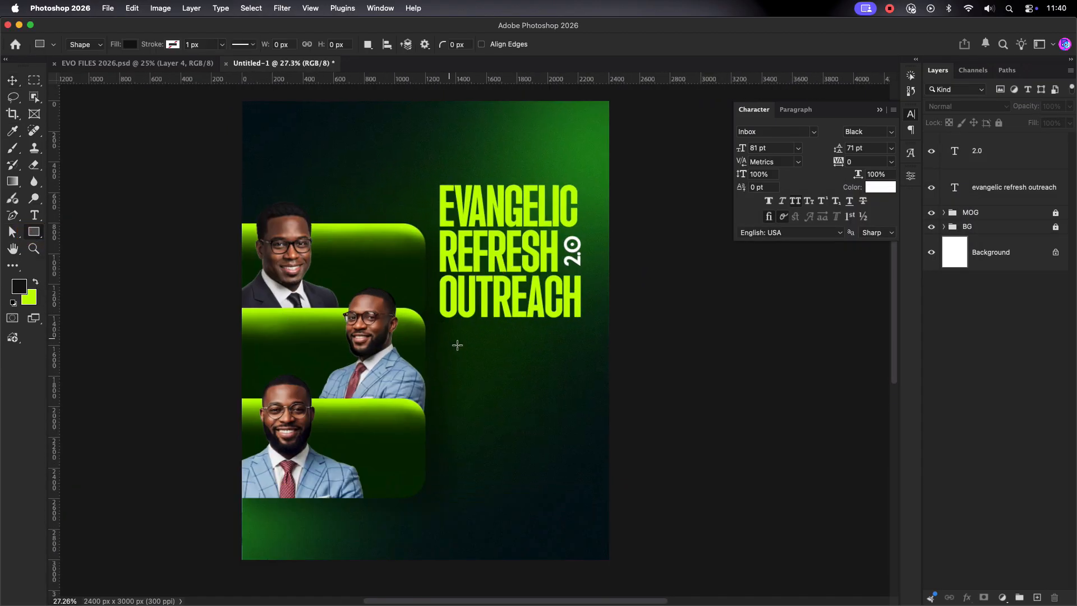
drag(561, 372, 559, 370)
scroll(561, 368, up, 5)
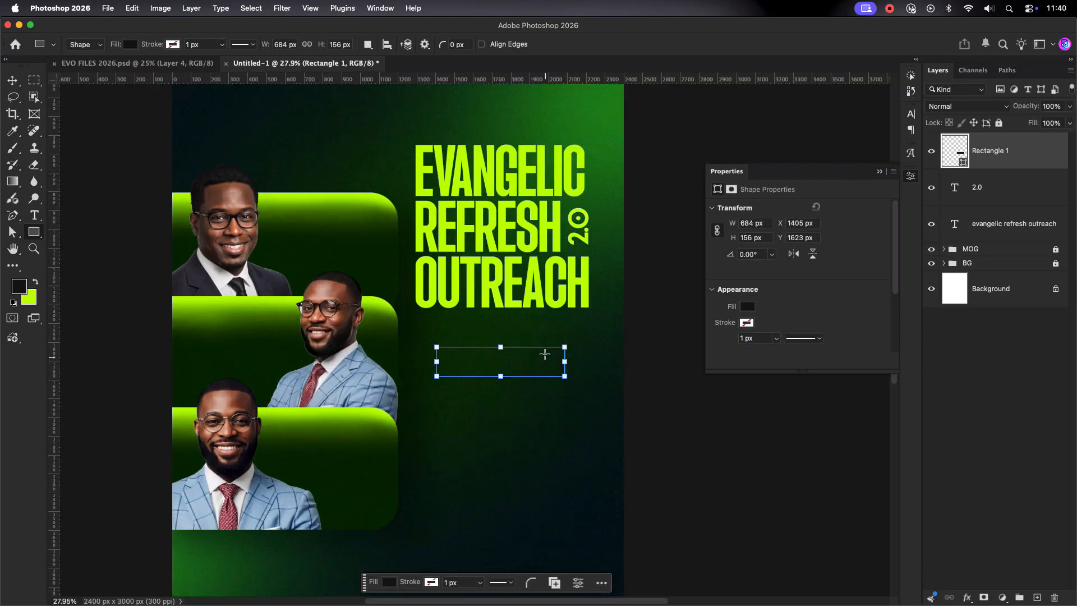
drag(604, 344, 474, 356)
scroll(426, 362, down, 3)
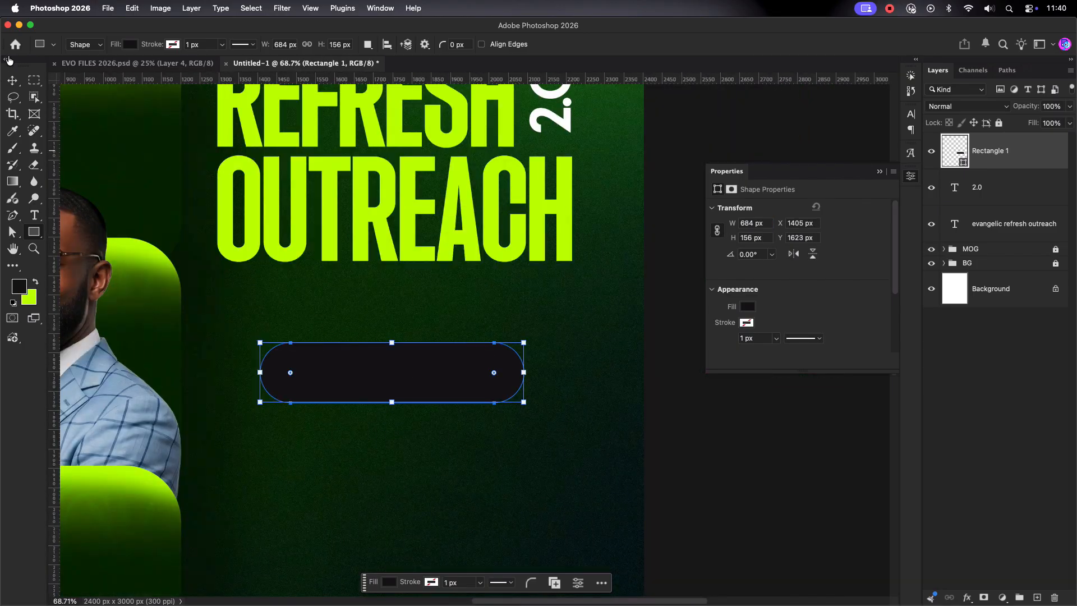
key(v)
drag(392, 360, 395, 347)
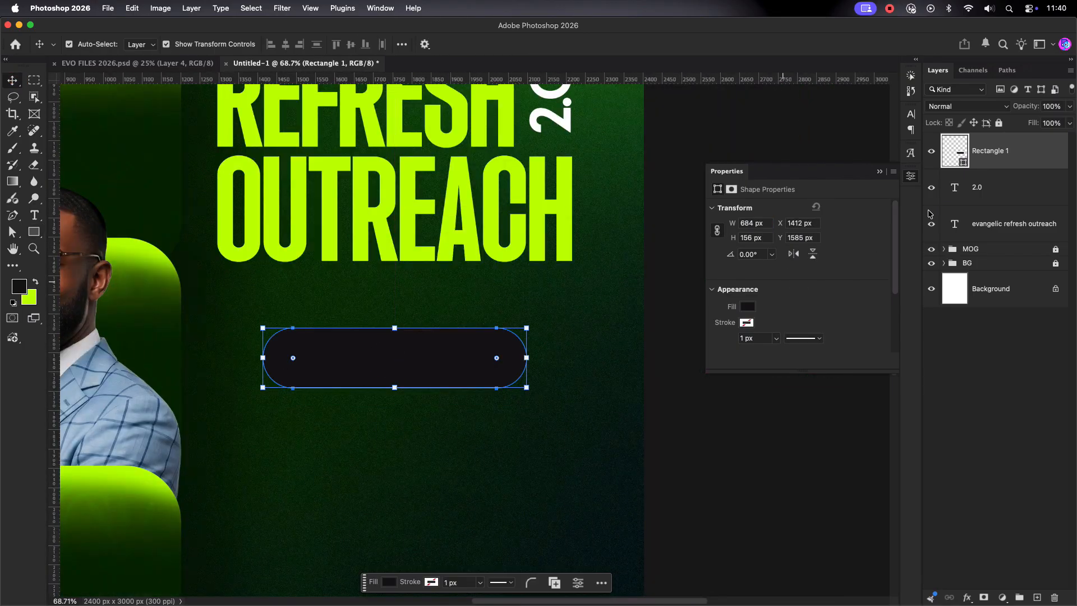
Step: Fill the pill with bright red
double_click(964, 160)
drag(815, 344, 814, 212)
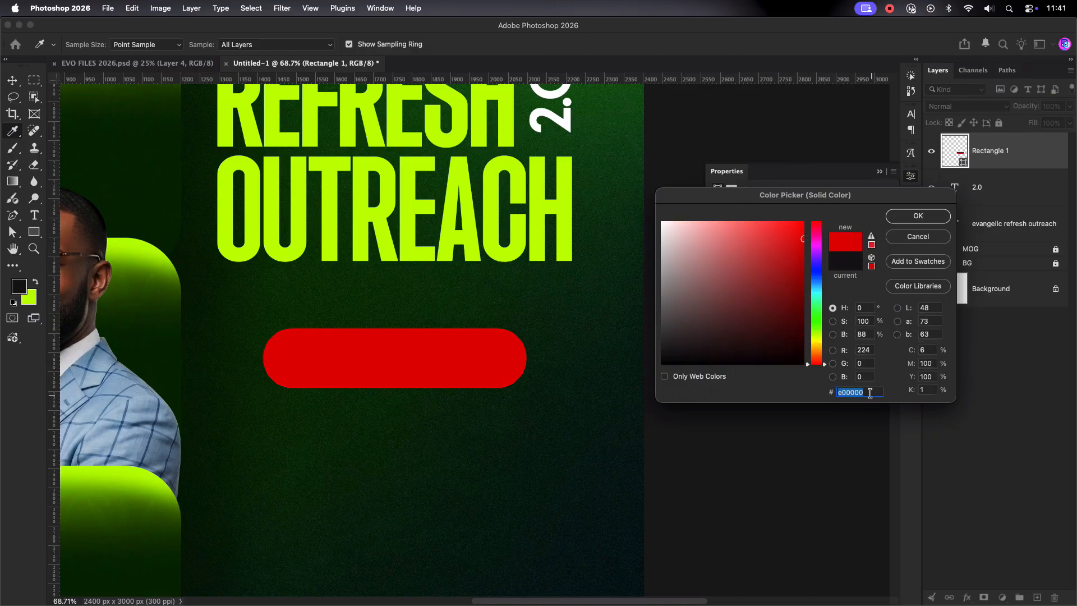
click(918, 216)
key(super+0)
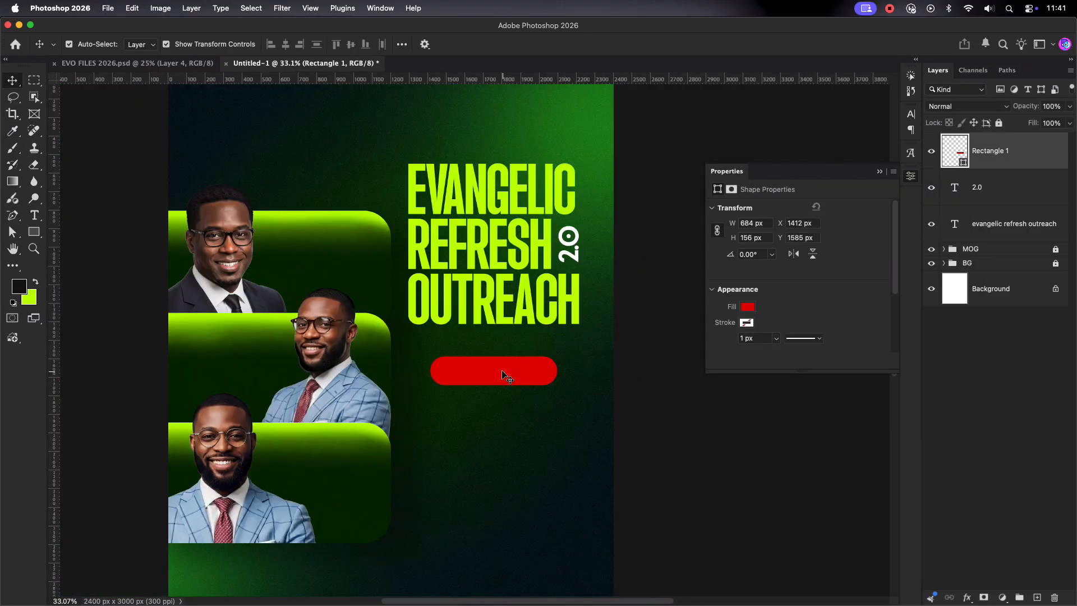
click(491, 410)
scroll(477, 414, down, 2)
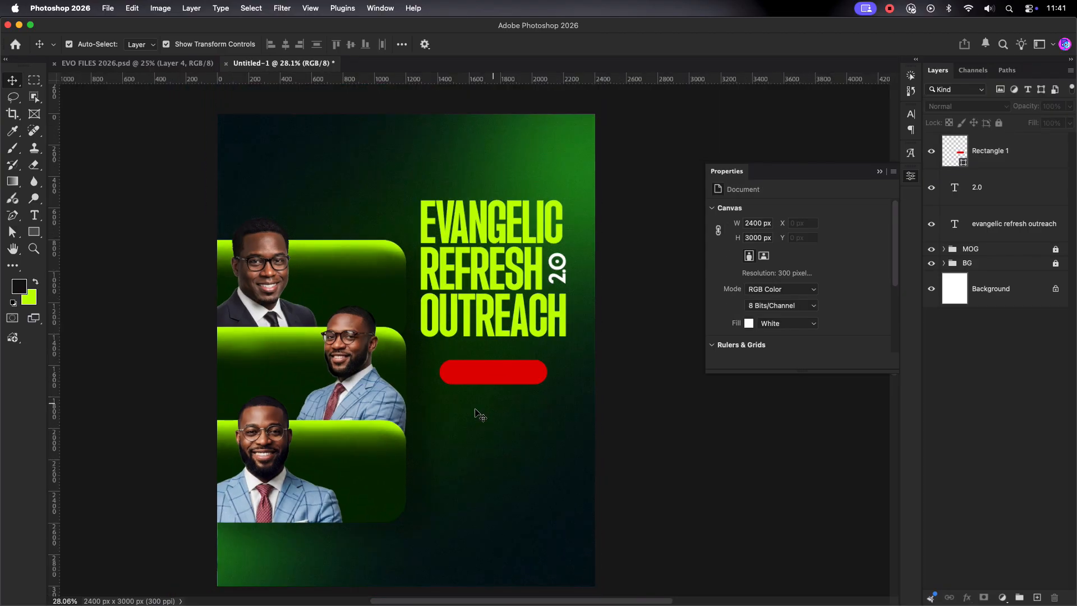
Step: Type SHINE FORTH on two lines below the pill
key(t)
click(501, 422)
text(SH)
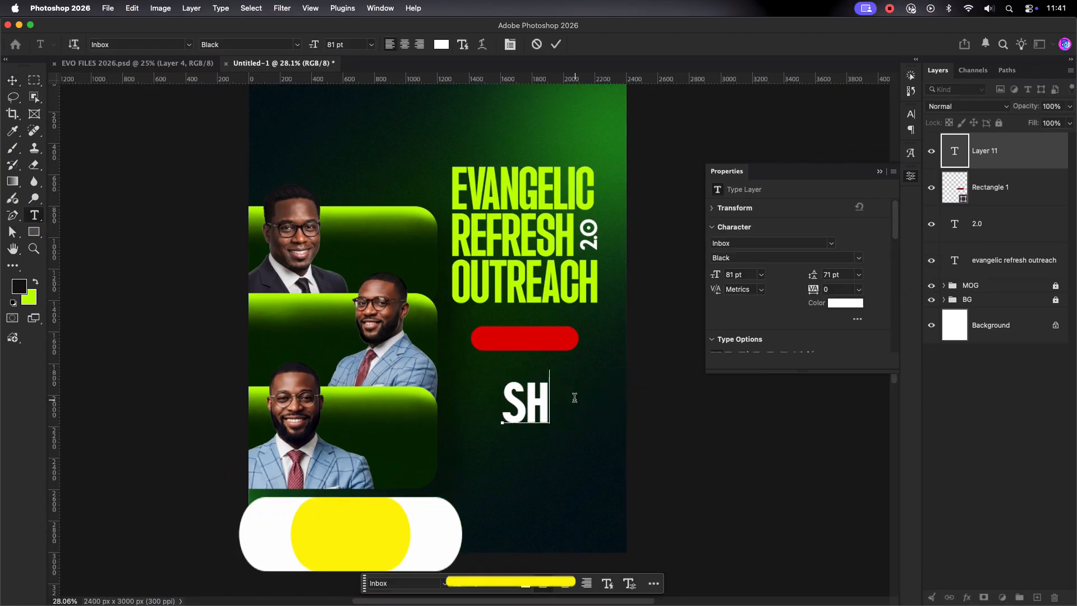
key(BackSpace)
key(BackSpace)
text(SHINE)
key(Return)
text(FORTH)
key(super+Return)
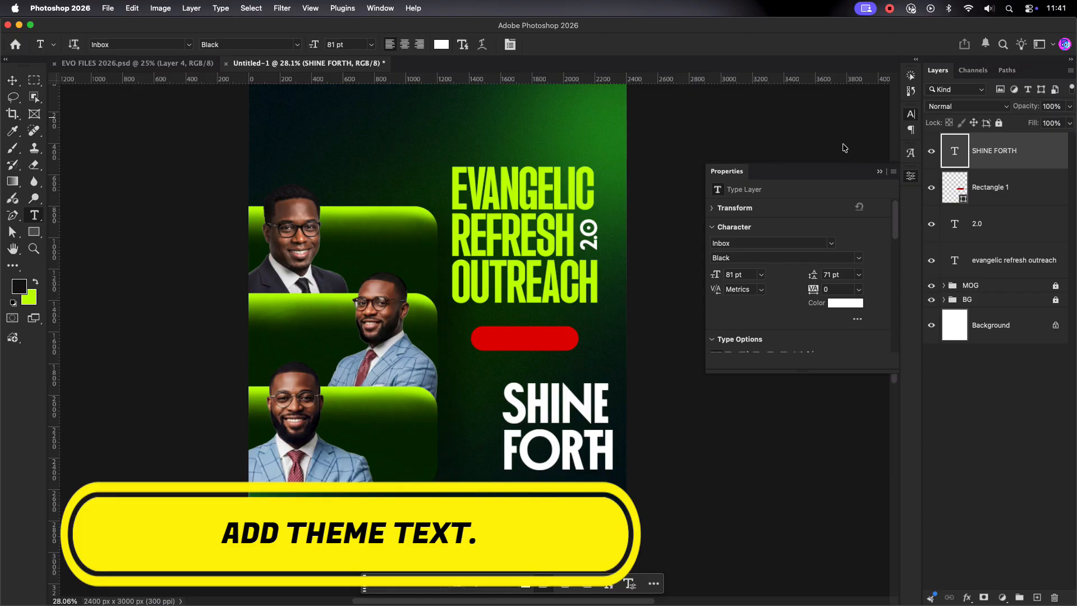
Step: Set SHINE FORTH in ALLOVER MODERN at 55 pt and move it up under the pill
click(911, 114)
click(758, 132)
text(ALL)
click(862, 262)
text(v)
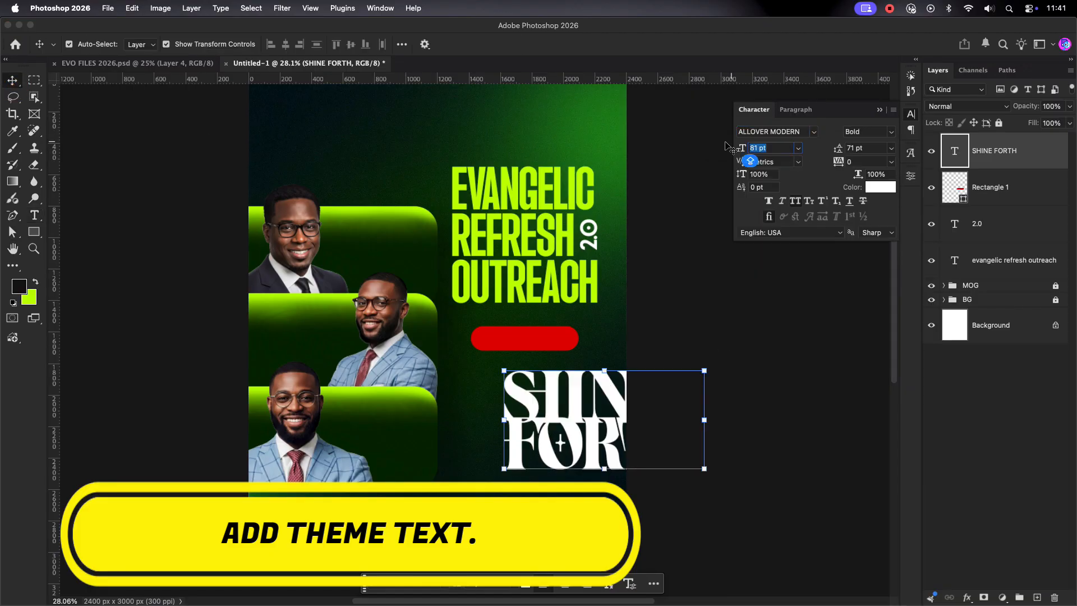
text(55)
key(Return)
drag(570, 403, 533, 381)
Step: Turn off ligatures in the word SHINE
double_click(553, 375)
double_click(552, 374)
click(768, 216)
click(555, 44)
key(v)
click(796, 110)
Step: Centre-align the SHINE FORTH lines and tighten the line spacing to 61 pt
click(784, 130)
click(754, 110)
click(861, 147)
key(Down)
key(Down)
key(Down)
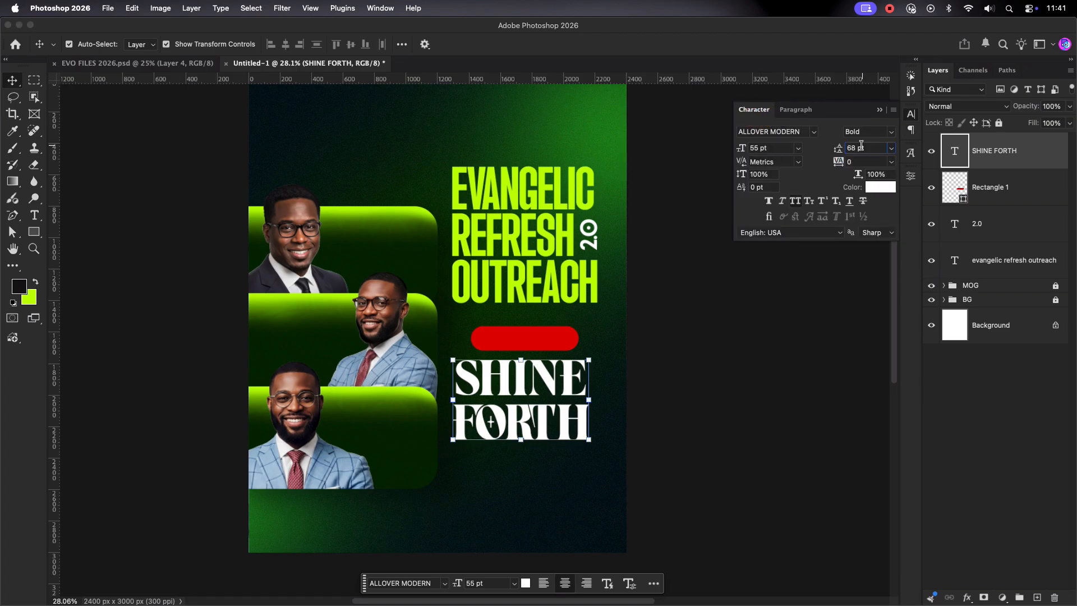
key(Down)
key(Down)
key(Down)
key(Down)
key(Down)
key(Down)
key(Down)
click(523, 379)
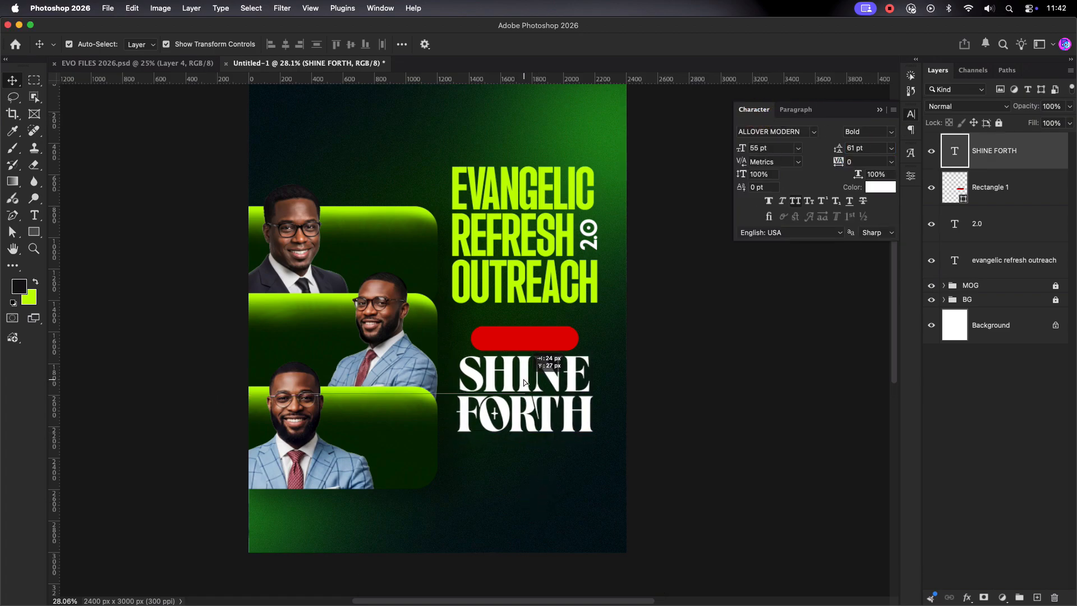
scroll(524, 381, up, 3)
scroll(547, 393, down, 2)
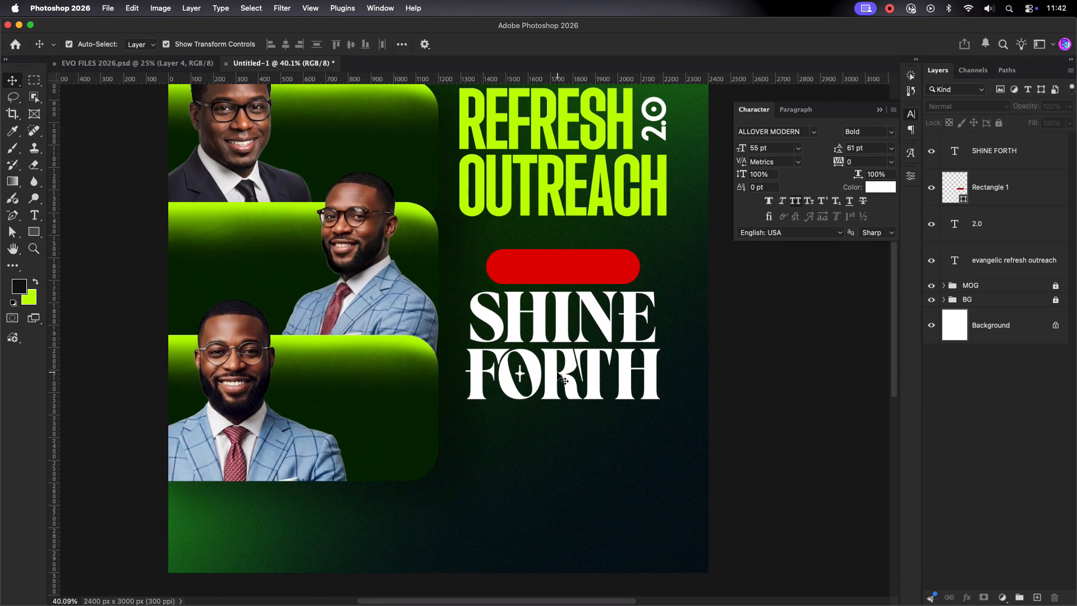
Step: Add a THEME: label in Inbox Black, shrunk and placed on the red pill
click(35, 214)
text(THEME)
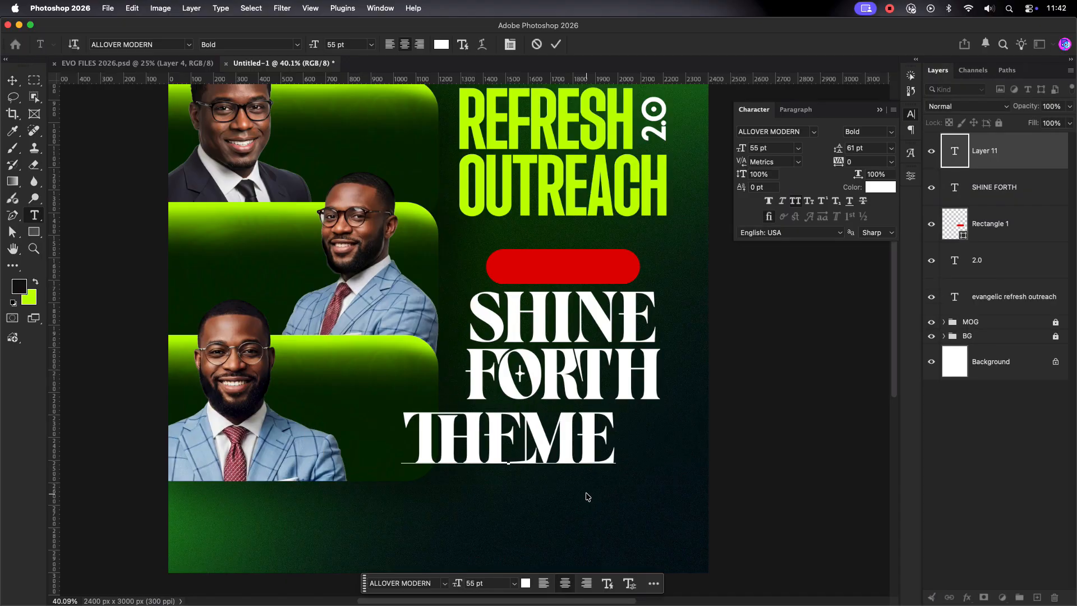
text(:)
key(Escape)
key(v)
click(775, 131)
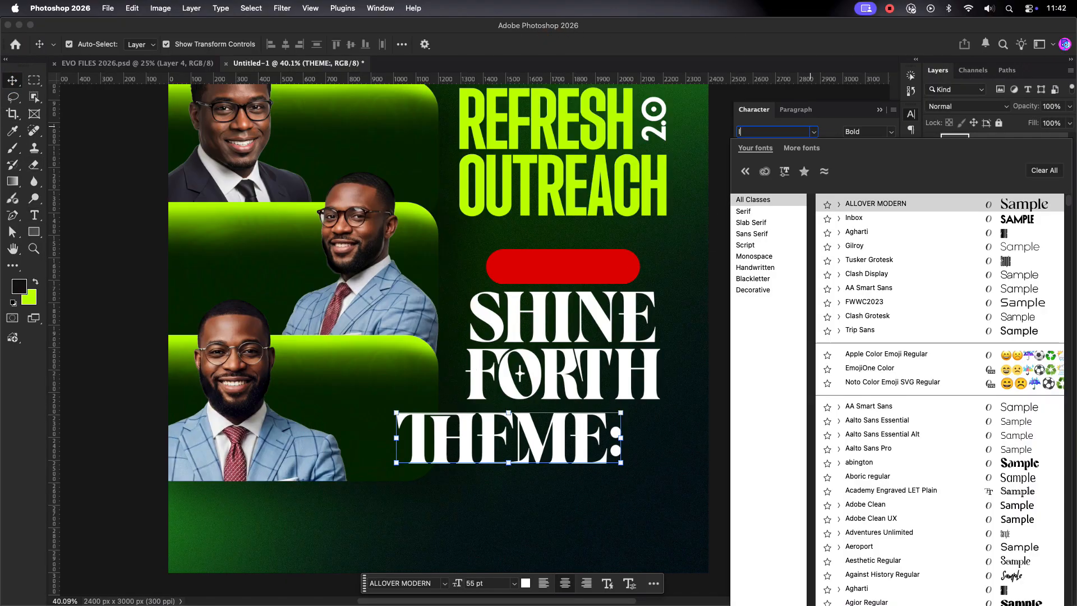
text(Inbox)
key(Return)
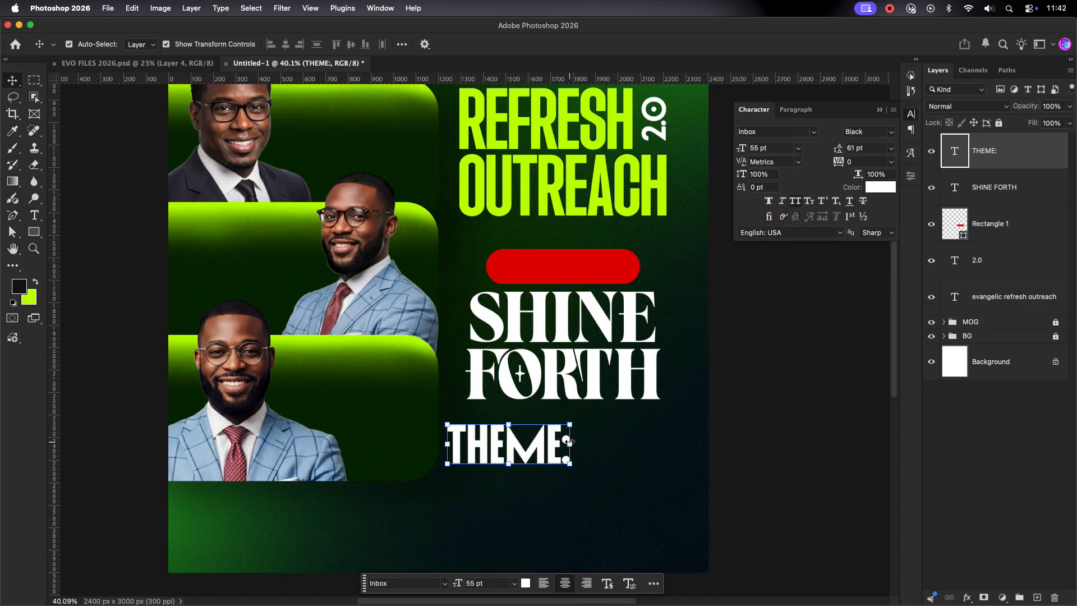
drag(568, 444, 570, 275)
click(622, 44)
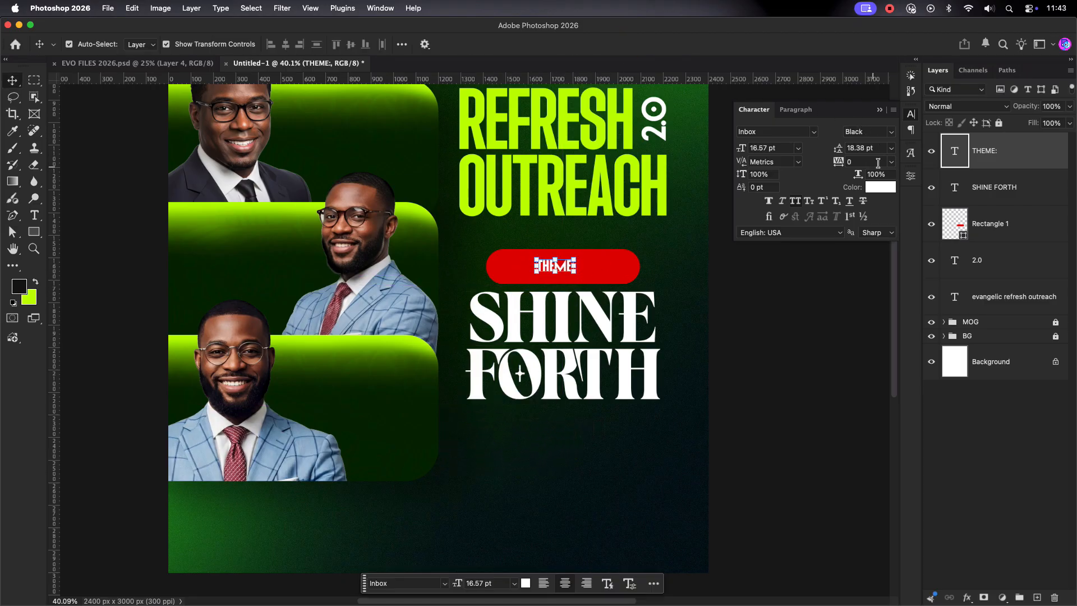
Step: Give THEME: 400 letter spacing and centre it on the pill
click(892, 162)
click(864, 350)
text(400)
key(Return)
click(673, 371)
click(560, 267)
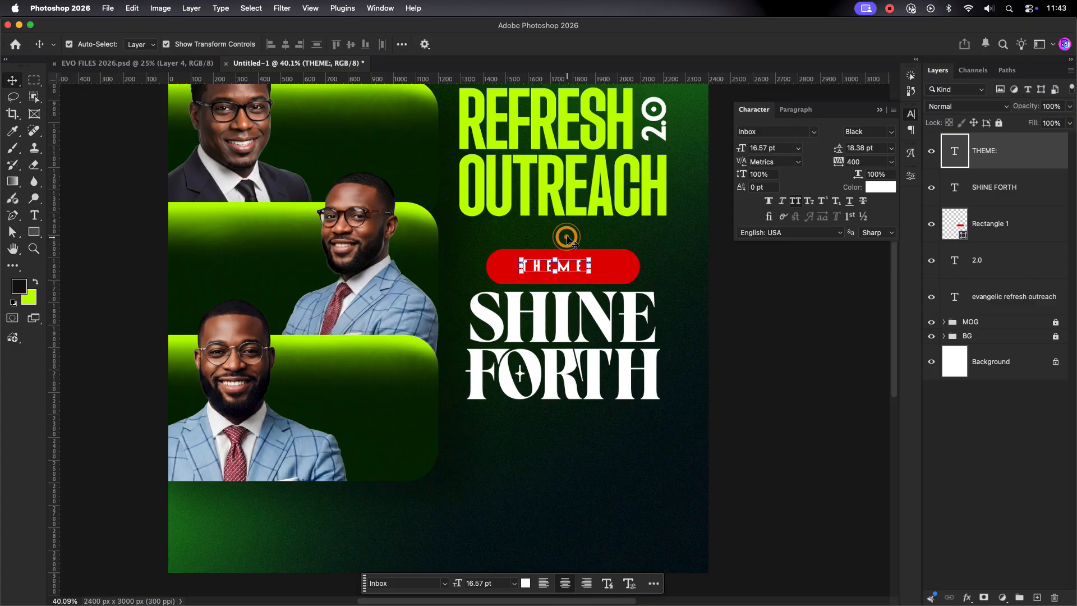
shift+click(564, 254)
click(285, 44)
click(624, 459)
scroll(624, 459, down, 2)
scroll(627, 461, down, 2)
Step: Type the two-line date SAT 15TH / AUG. 2026 below the heading, left-aligned with 0 letter spacing
key(t)
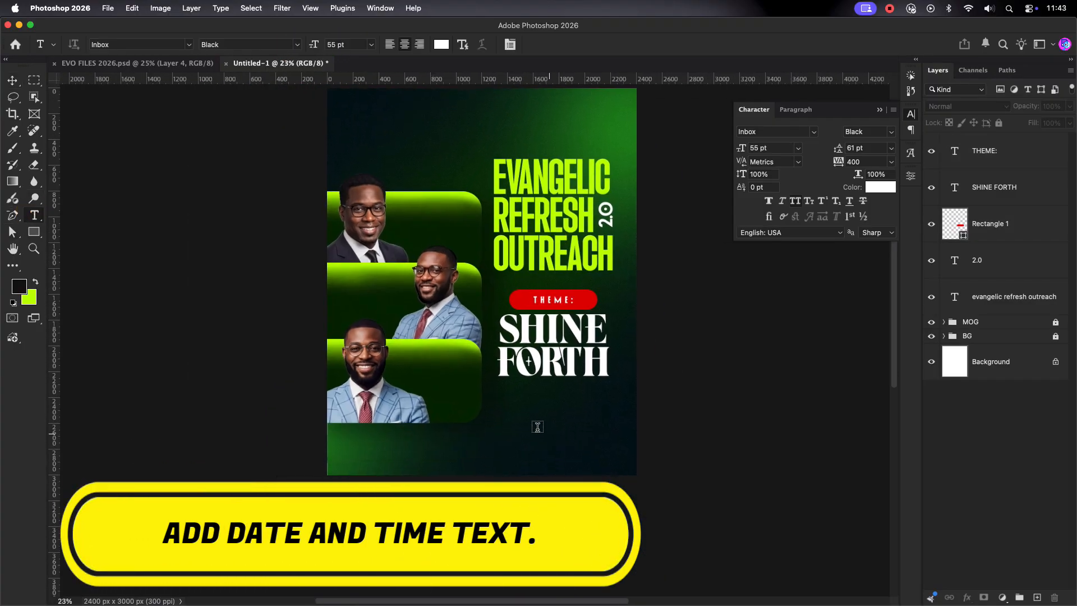
click(518, 412)
text(SAT 15H)
key(Return)
text(A)
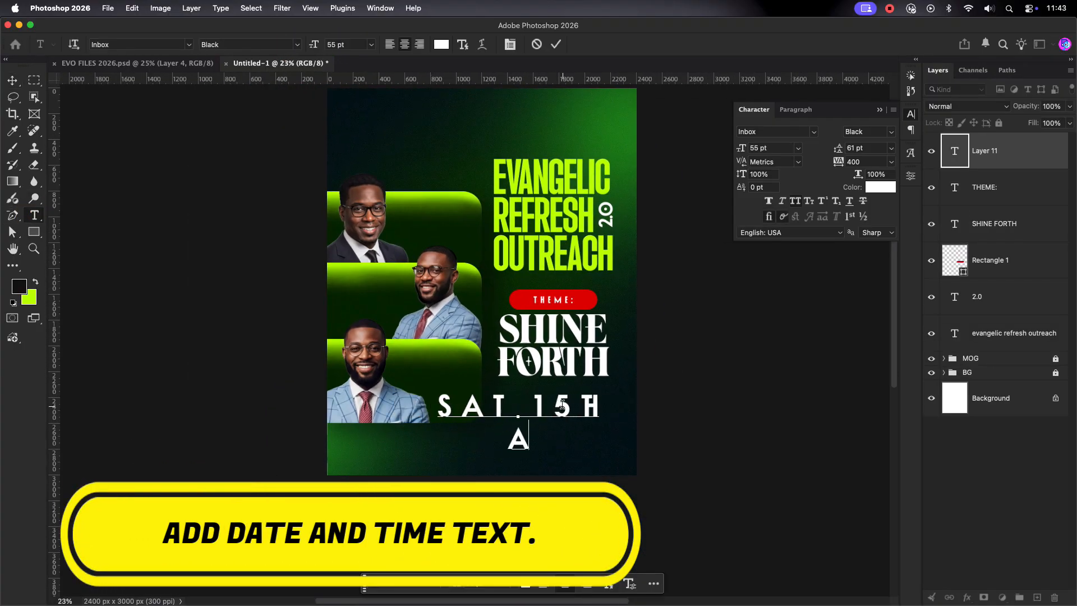
text(UG. 2026)
click(556, 45)
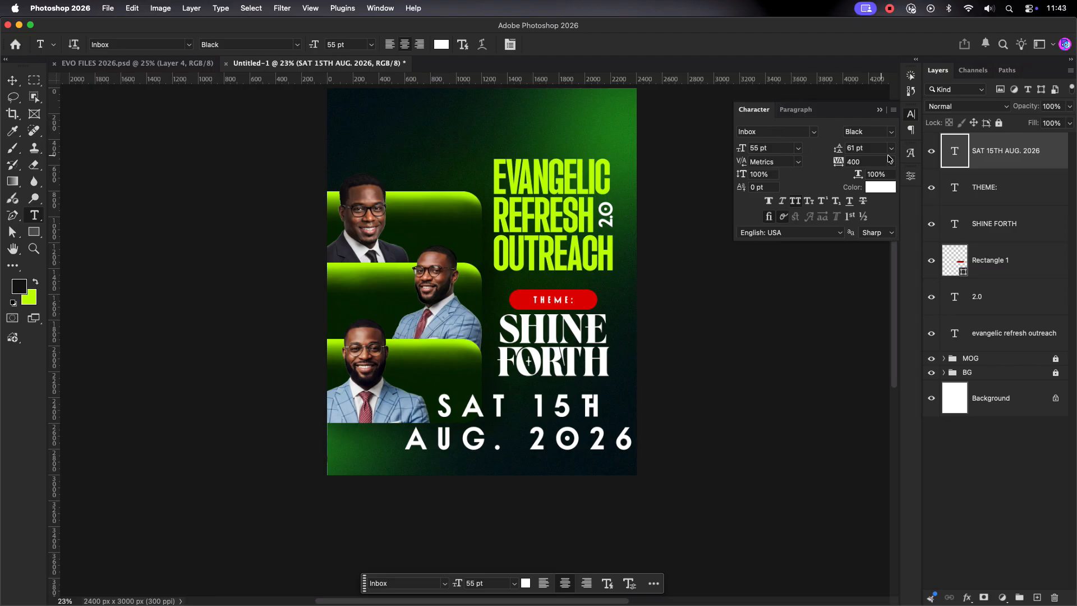
click(892, 162)
click(859, 246)
click(795, 110)
click(754, 110)
Step: Shrink the date text to about 25 pt and place it under FORTH's left edge
key(v)
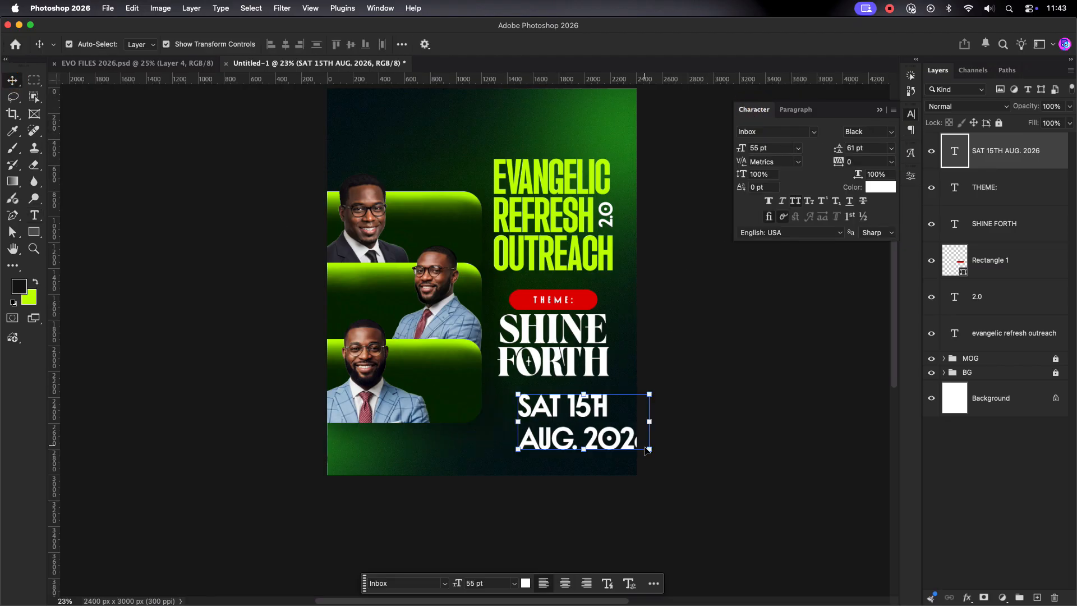
drag(649, 450, 577, 419)
drag(544, 404, 525, 401)
key(Return)
click(861, 149)
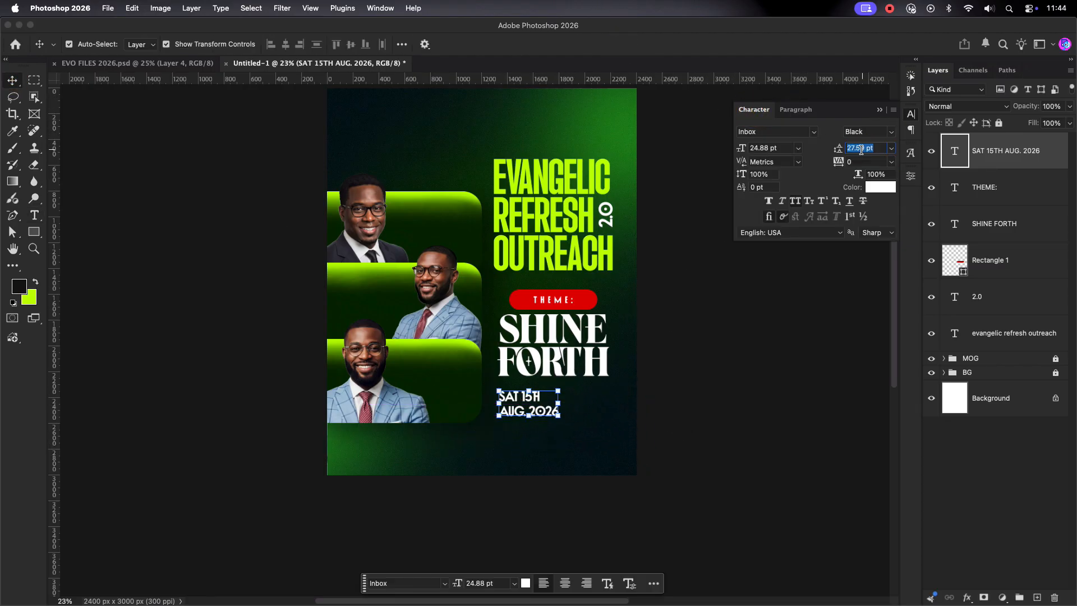
click(595, 405)
Step: Add the missing period after SAT in the date text
scroll(538, 423, up, 10)
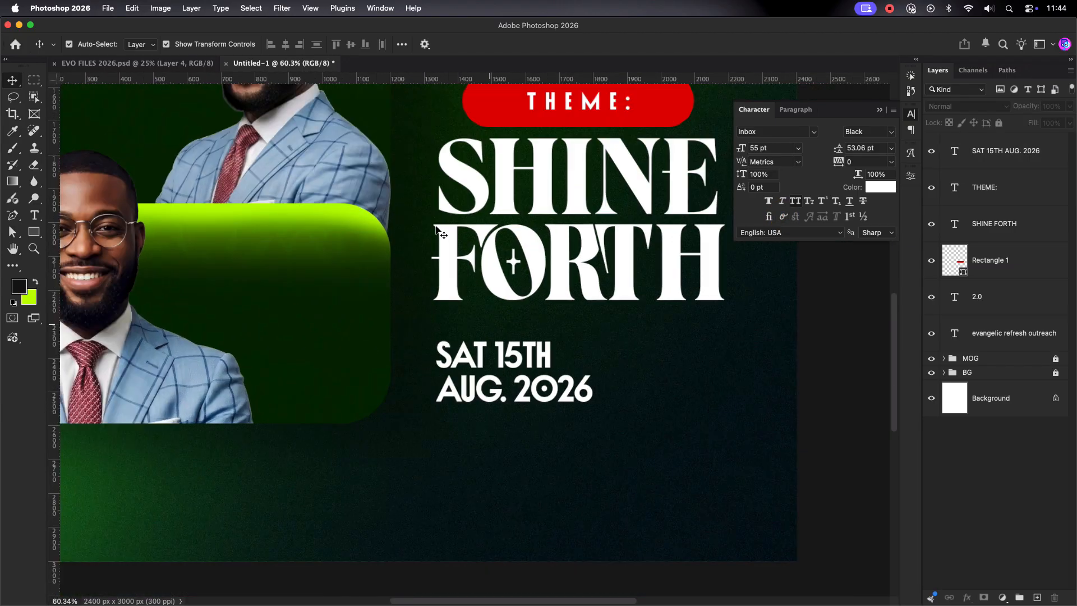
double_click(489, 383)
click(486, 356)
text(.)
click(558, 46)
Step: Duplicate the date text to its right and retype the copy as 4PM GMT
scroll(637, 340, down, 3)
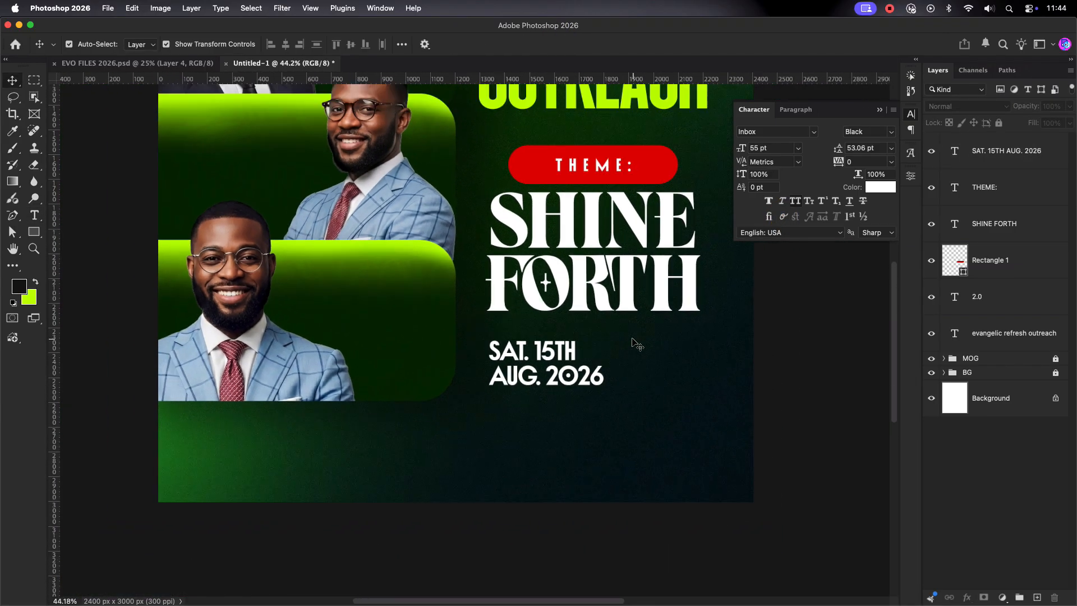
drag(554, 356, 677, 352)
double_click(679, 352)
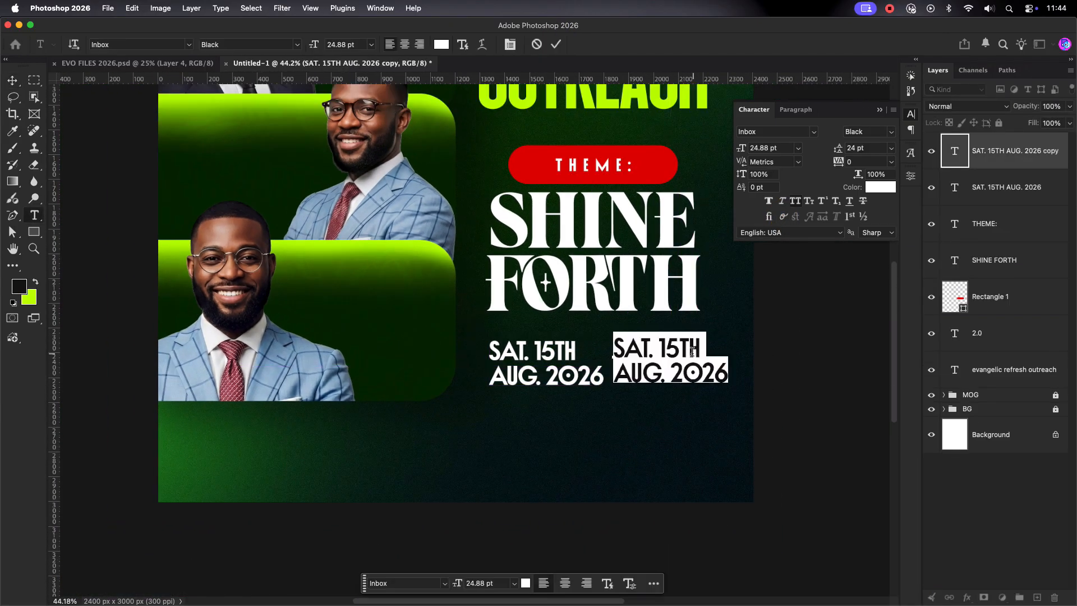
text(4PM GMT)
key(Escape)
Step: Lower the date and time text slightly and shift 4PM GMT a little right
key(v)
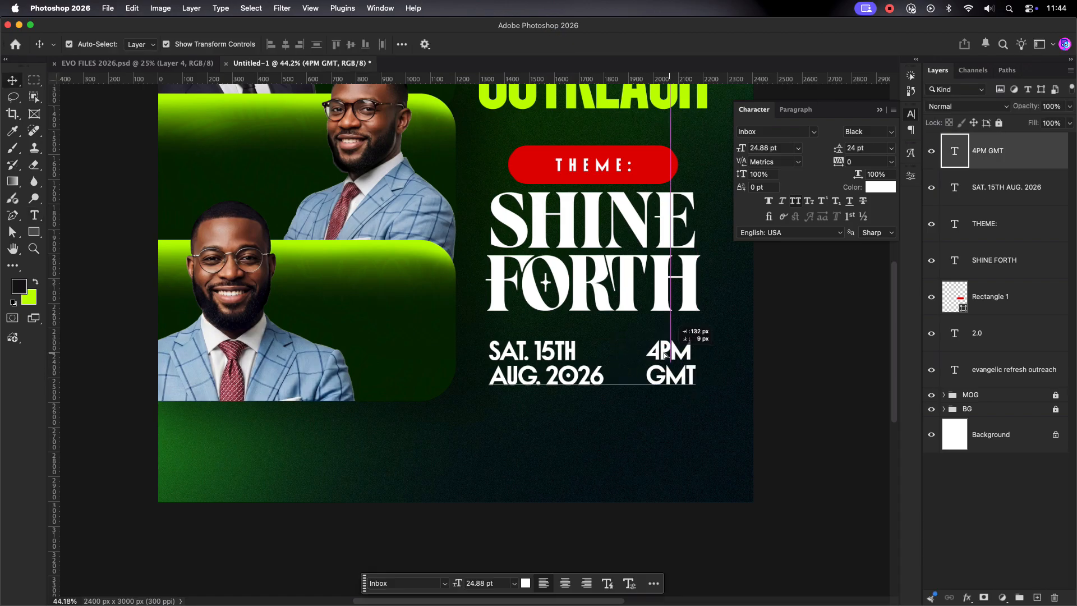
scroll(716, 375, down, 3)
drag(635, 240, 560, 280)
scroll(560, 281, down, 1)
scroll(561, 425, up, 4)
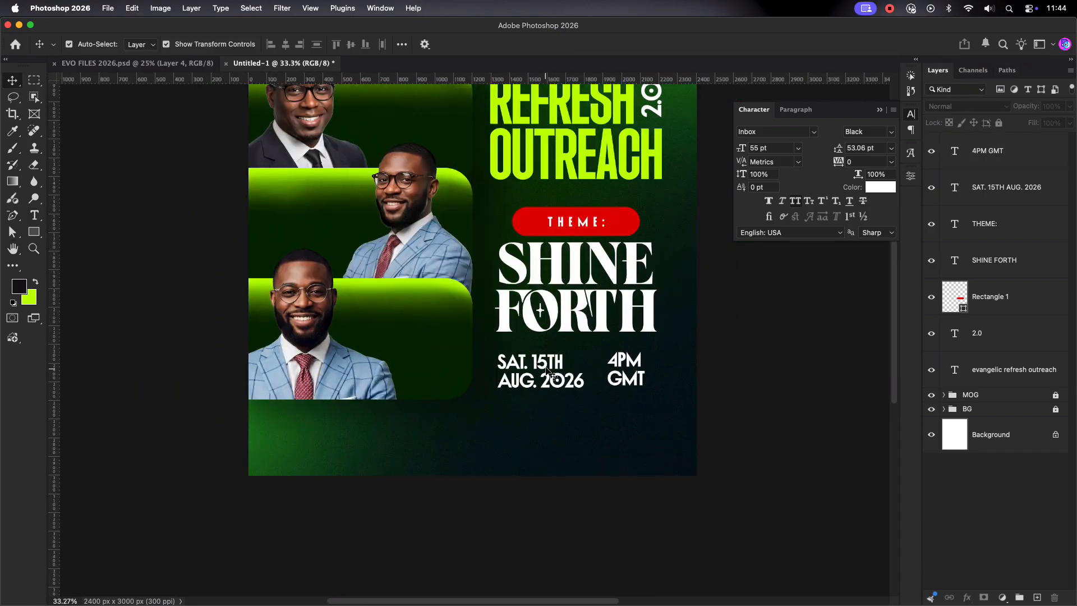
drag(542, 375, 542, 381)
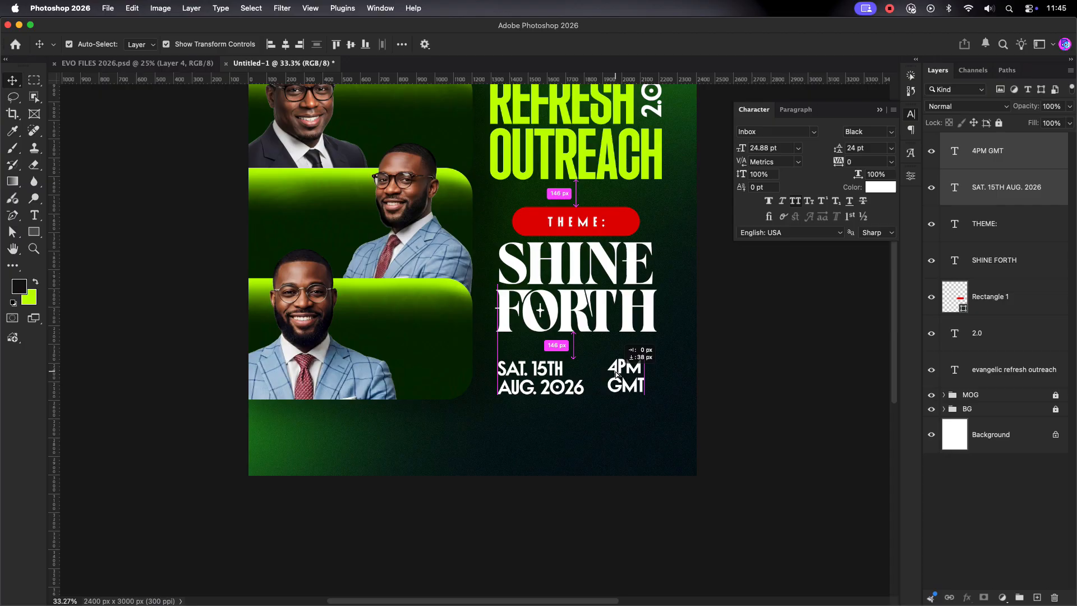
drag(634, 371, 644, 372)
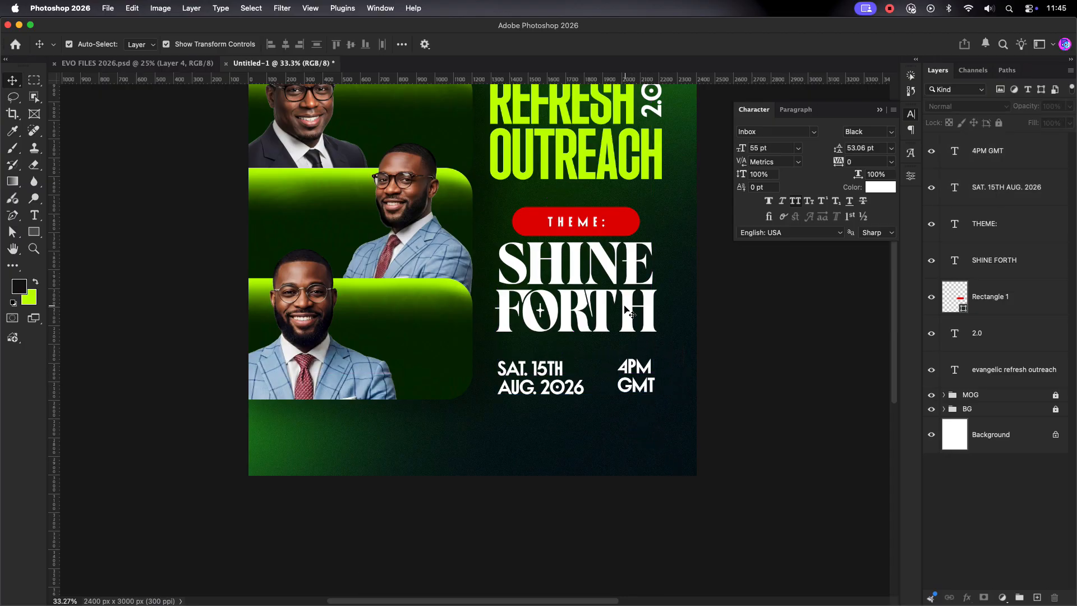
Step: Type the venue address text, with ligatures and contextual alternates turned off
scroll(636, 357, down, 1)
scroll(636, 362, down, 3)
scroll(505, 393, up, 2)
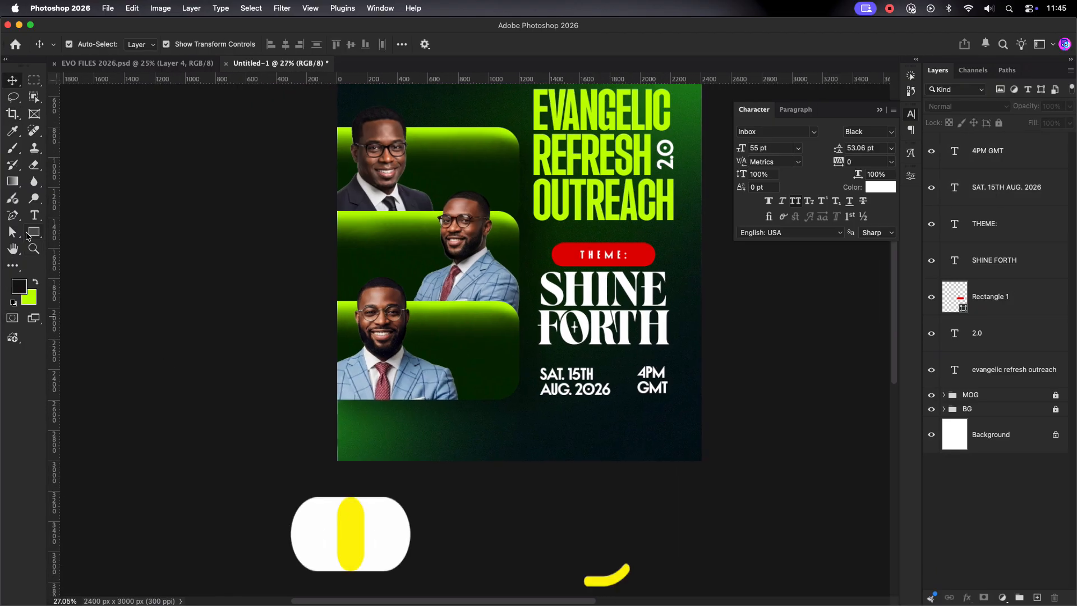
key(t)
click(421, 430)
text(THE NEW CHURCH AUDIT)
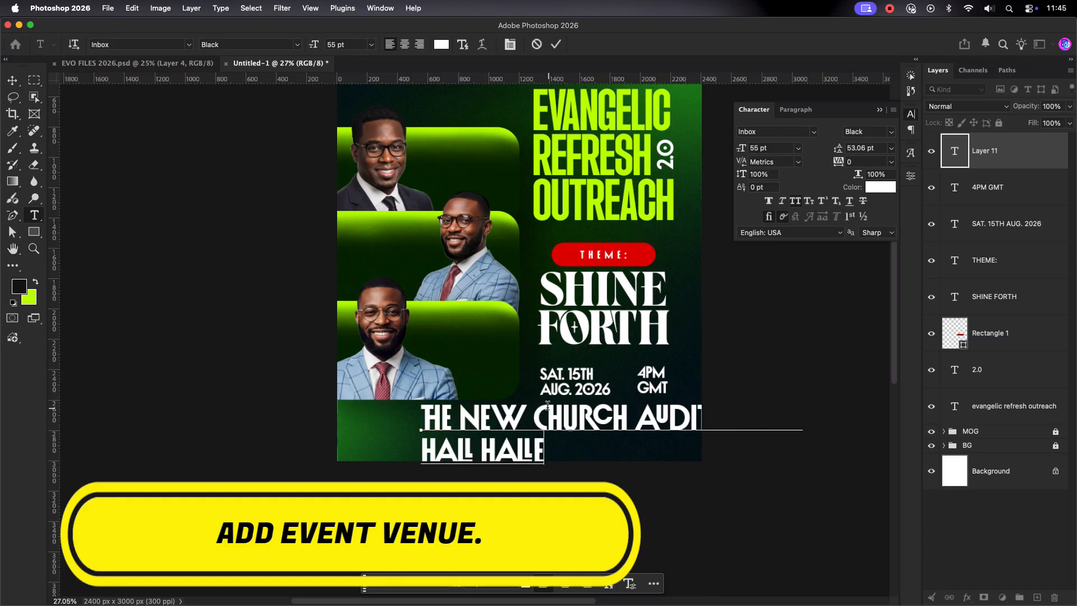
text(VILE)
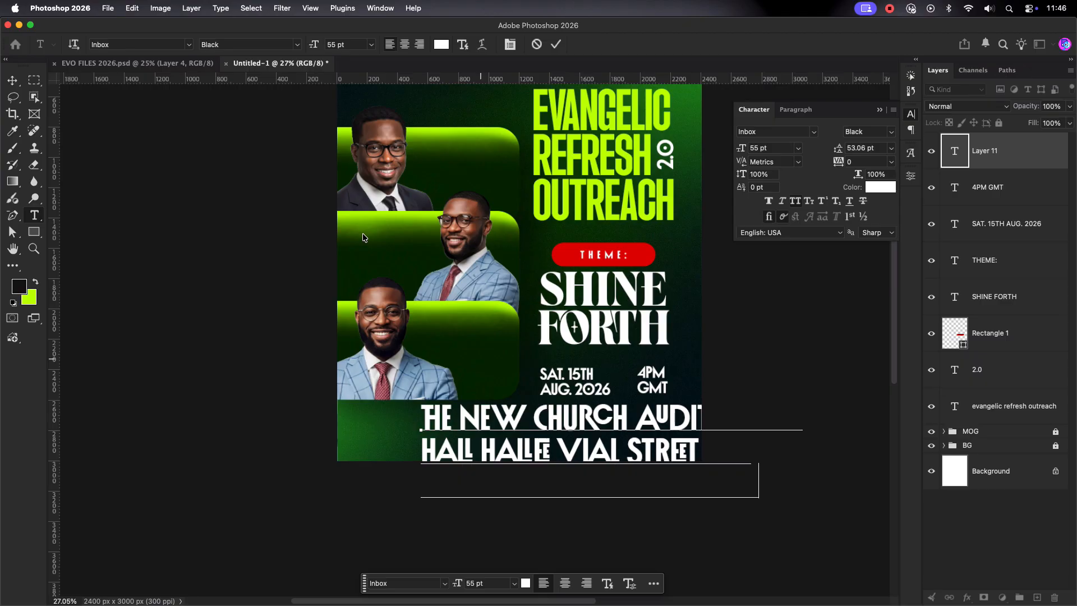
click(556, 44)
click(769, 216)
click(783, 217)
Step: Scale the address text to about 30% and move it to the flyer's lower left
click(13, 82)
drag(835, 451, 589, 446)
drag(359, 447, 465, 447)
drag(555, 432, 472, 430)
key(Return)
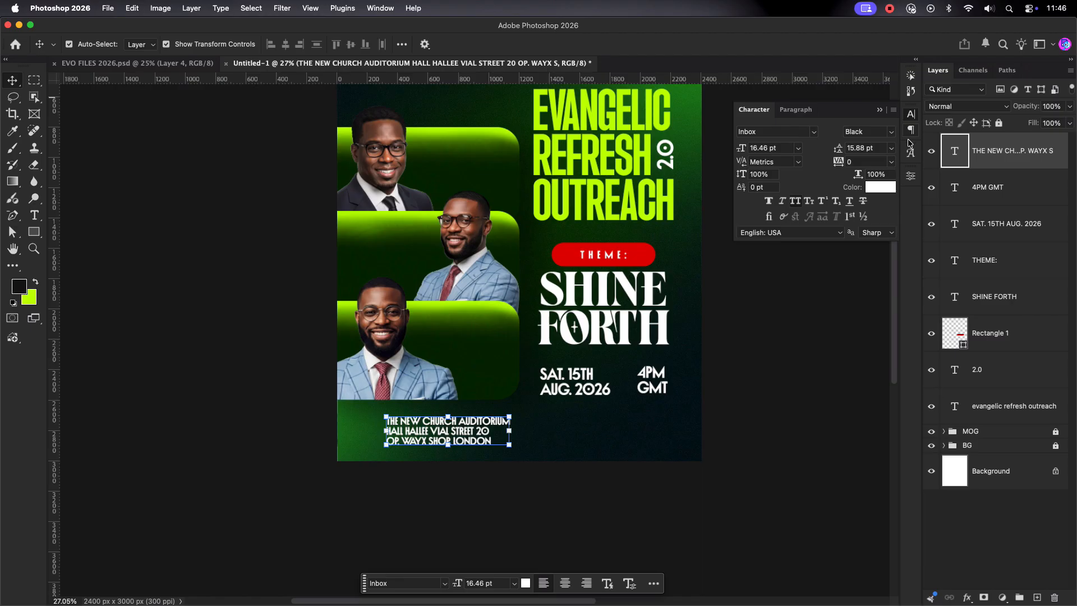
Step: Set the address text's tracking to 50
click(891, 162)
click(866, 308)
click(630, 500)
scroll(462, 455, up, 10)
Step: Draw a rectangle right of the venue address filled with the OUTREACH title's lime green
scroll(462, 455, down, 5)
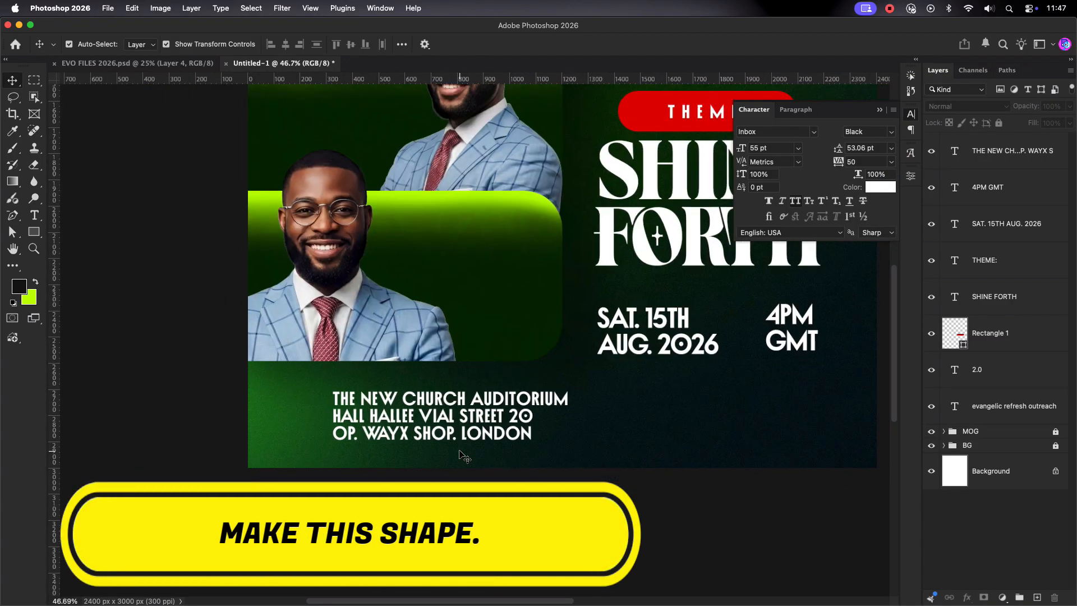
scroll(463, 455, down, 3)
click(34, 232)
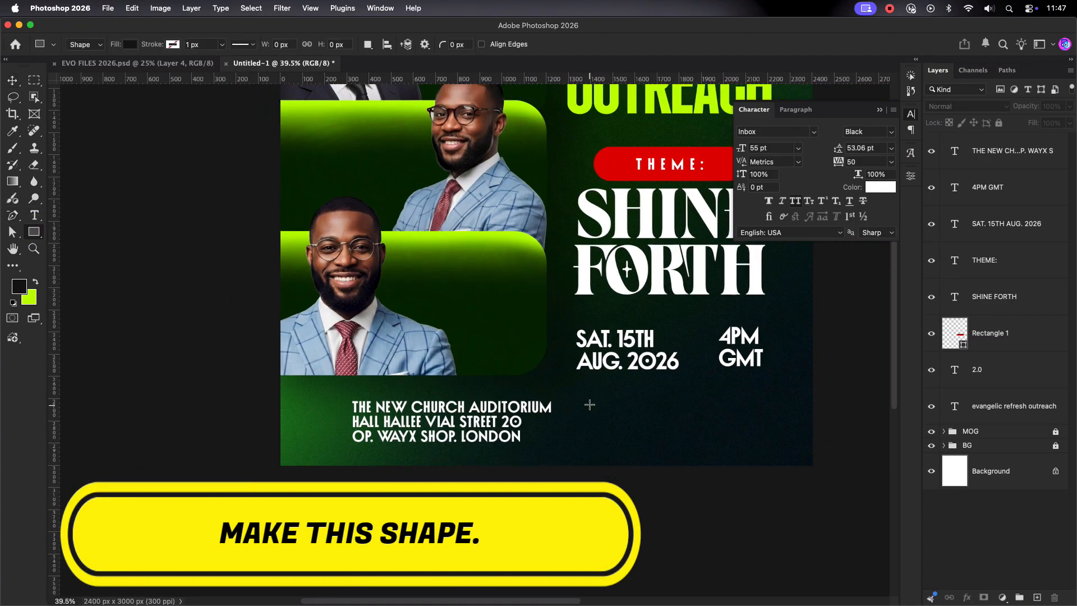
drag(735, 440, 736, 442)
double_click(963, 161)
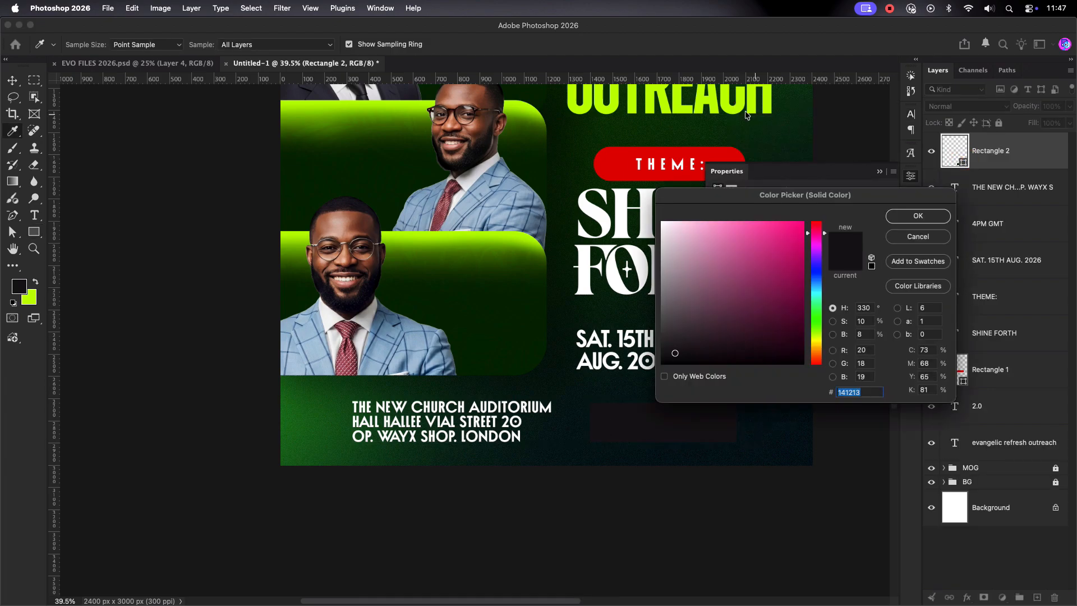
click(735, 115)
click(908, 216)
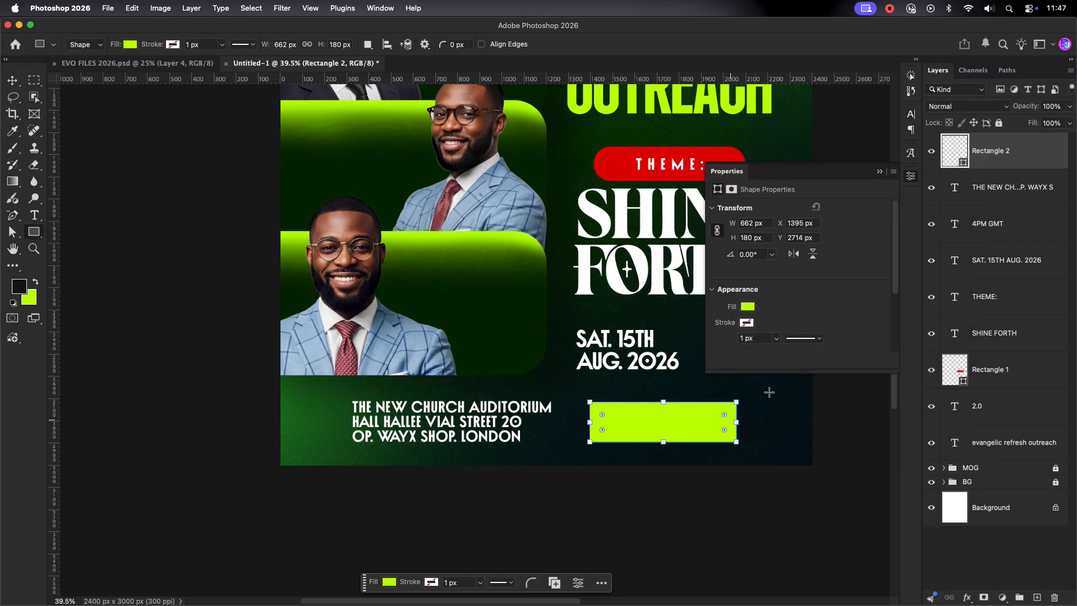
click(880, 172)
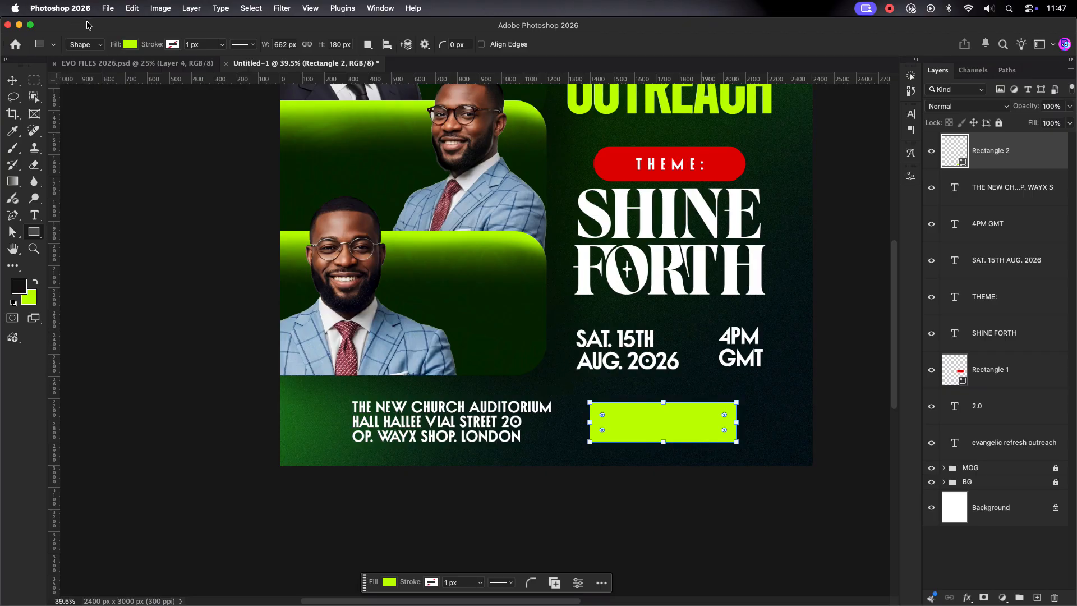
Step: Nudge the lime rectangle up and right and enlarge it to about 113%
click(11, 83)
click(768, 405)
drag(689, 429, 693, 427)
key(ctrl+t)
drag(738, 401, 746, 398)
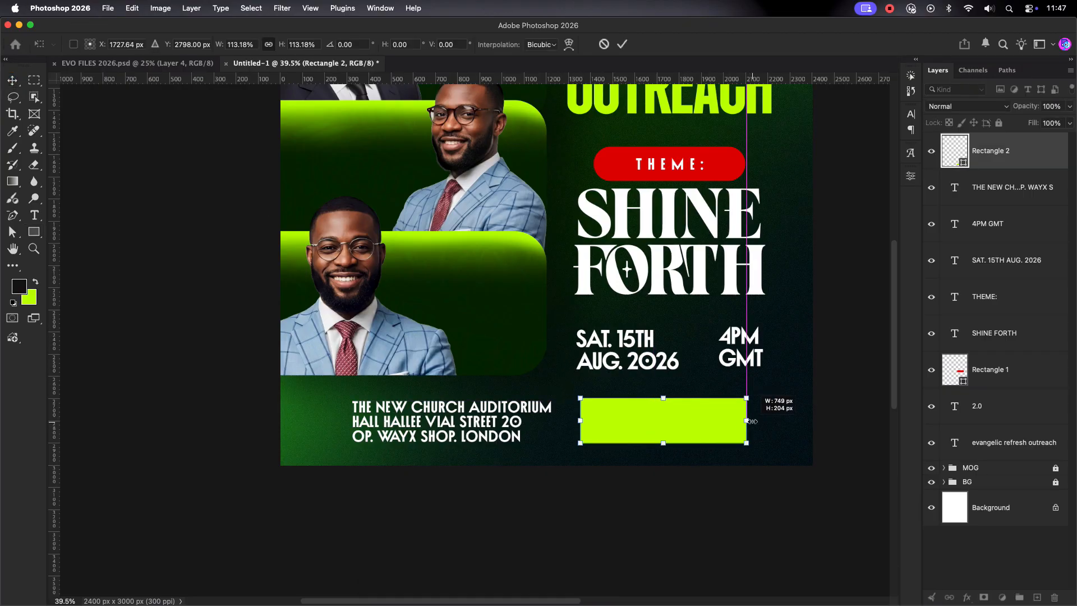
click(620, 44)
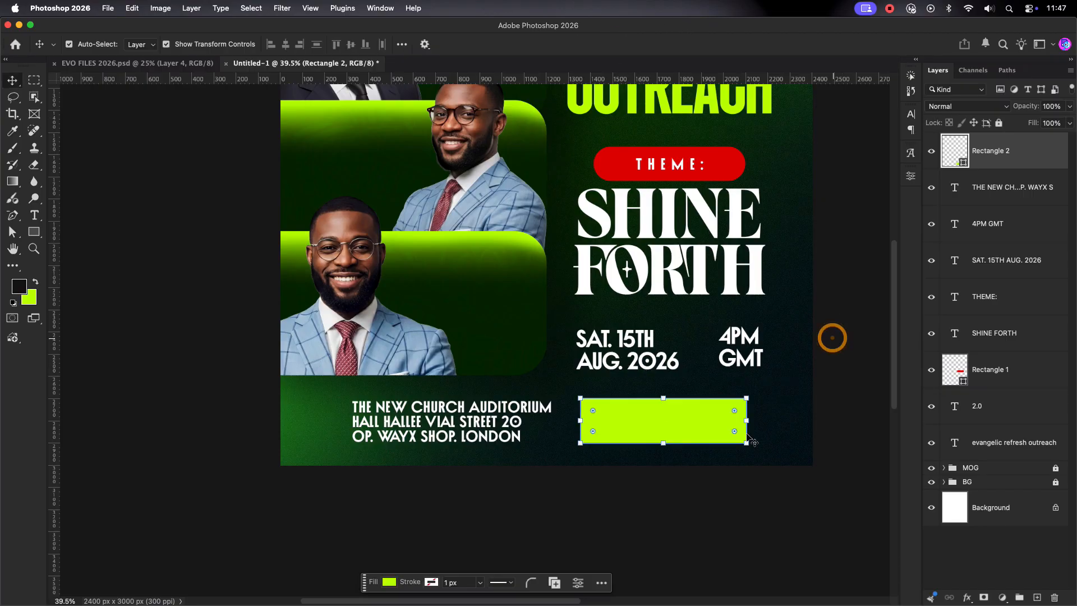
Step: Move Rectangle 2 beneath Rectangle 1 in the layer stack
click(409, 361)
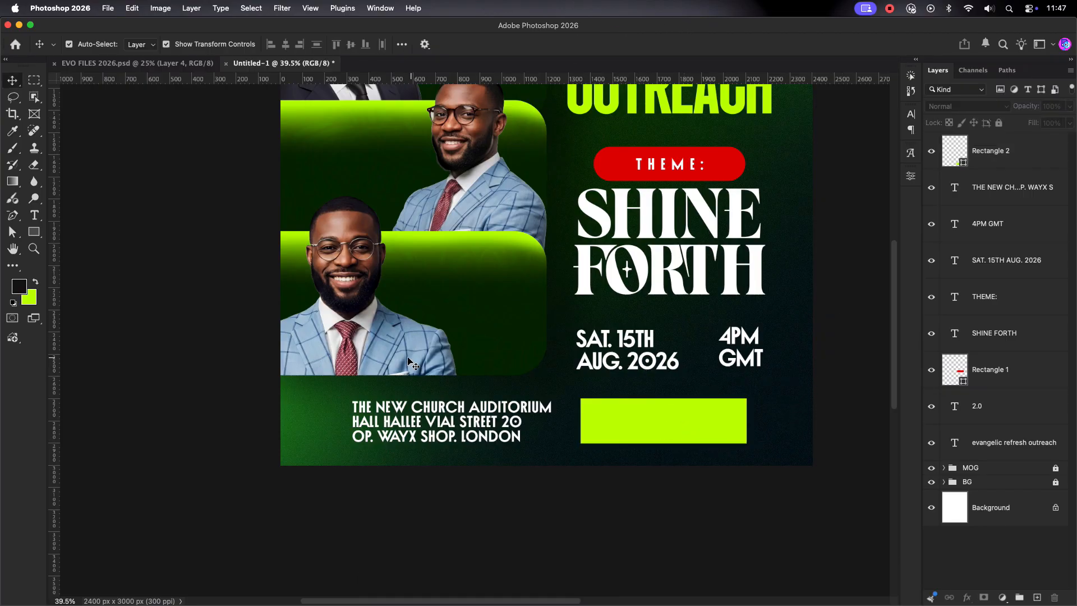
click(401, 422)
drag(1020, 158, 1002, 388)
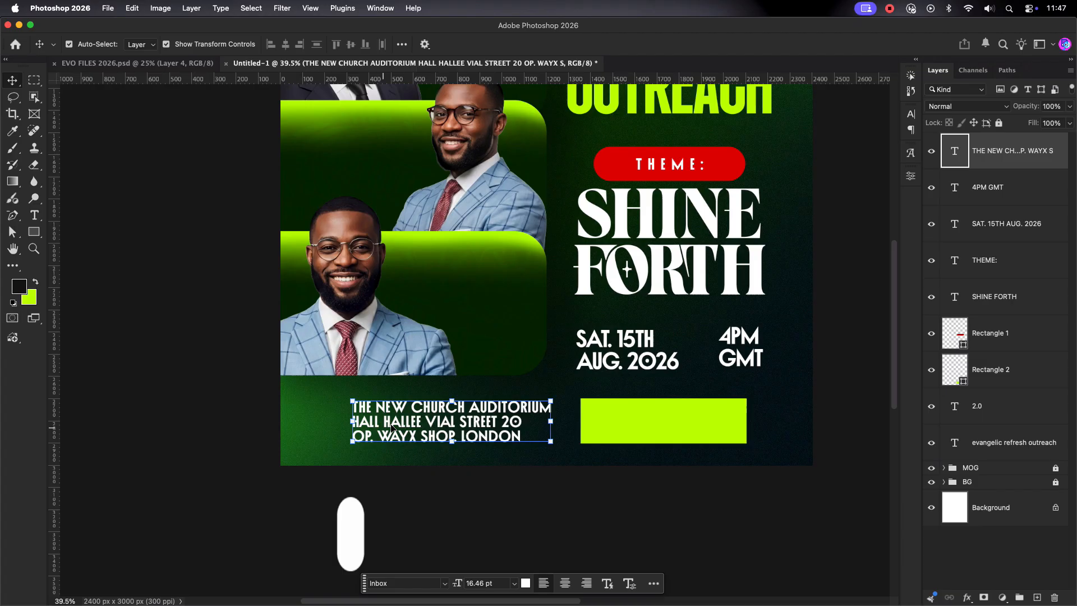
Step: Duplicate the address text onto the lime rectangle and colour the copy dark green
drag(412, 427, 605, 429)
click(910, 114)
click(879, 188)
click(562, 336)
click(918, 217)
Step: Replace the copied wording with REGISTRATION OPEN / AT CHURCH OFFICE / FREE KITS AND ADM
double_click(662, 409)
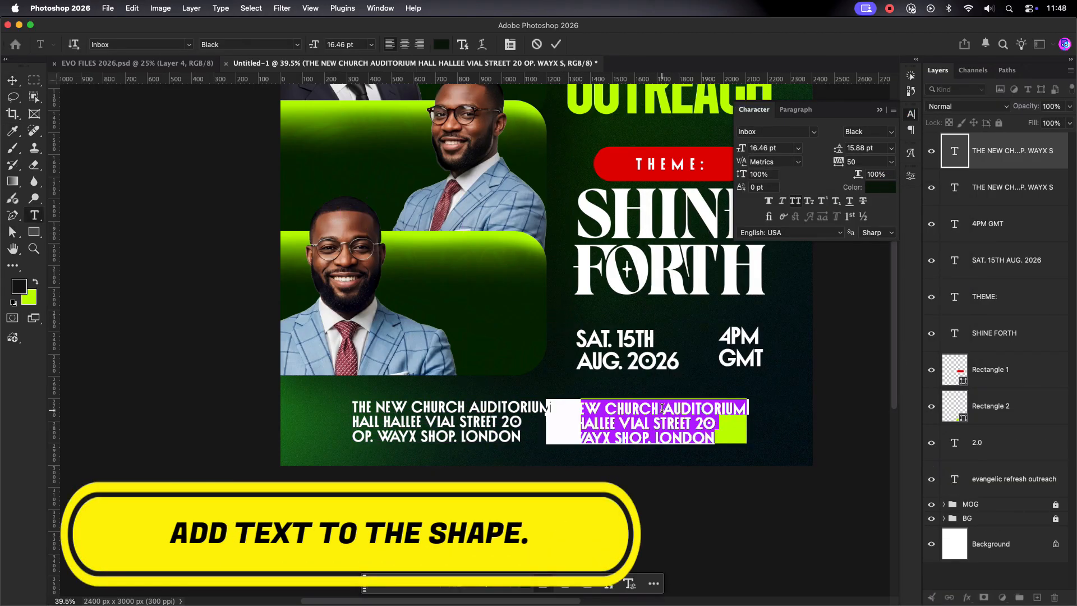
key(BackSpace)
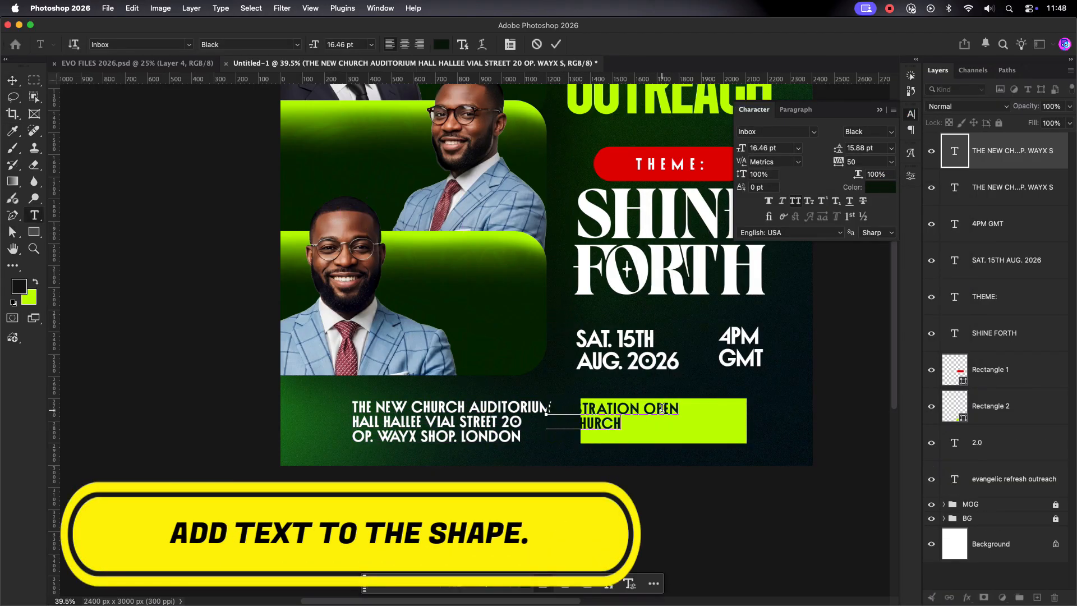
text(ICE)
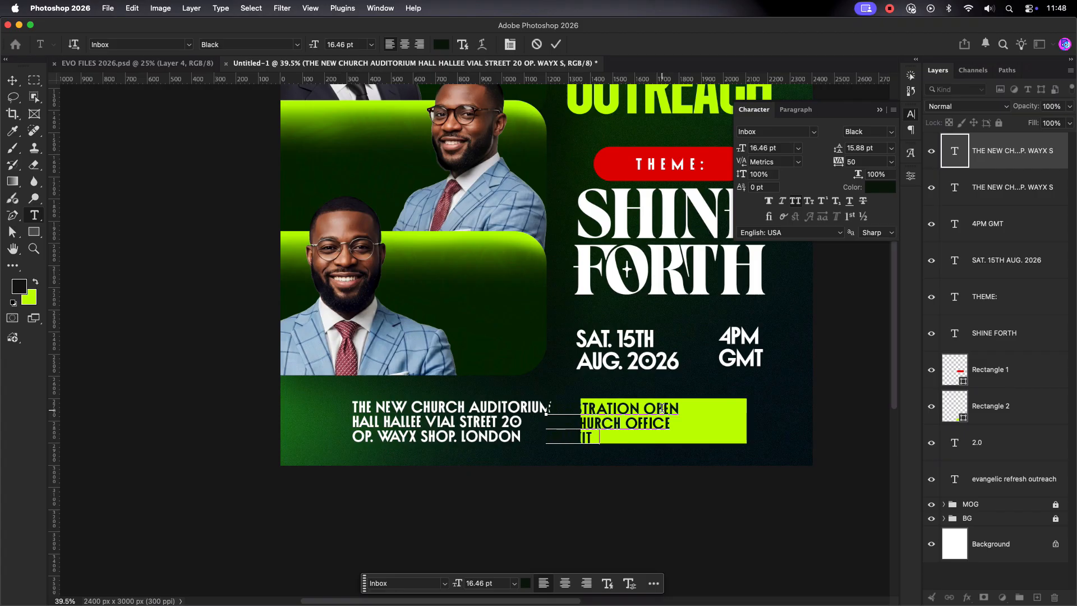
key(super+Return)
Step: Shrink the registration text to about 87% and centre it on the lime rectangle
key(v)
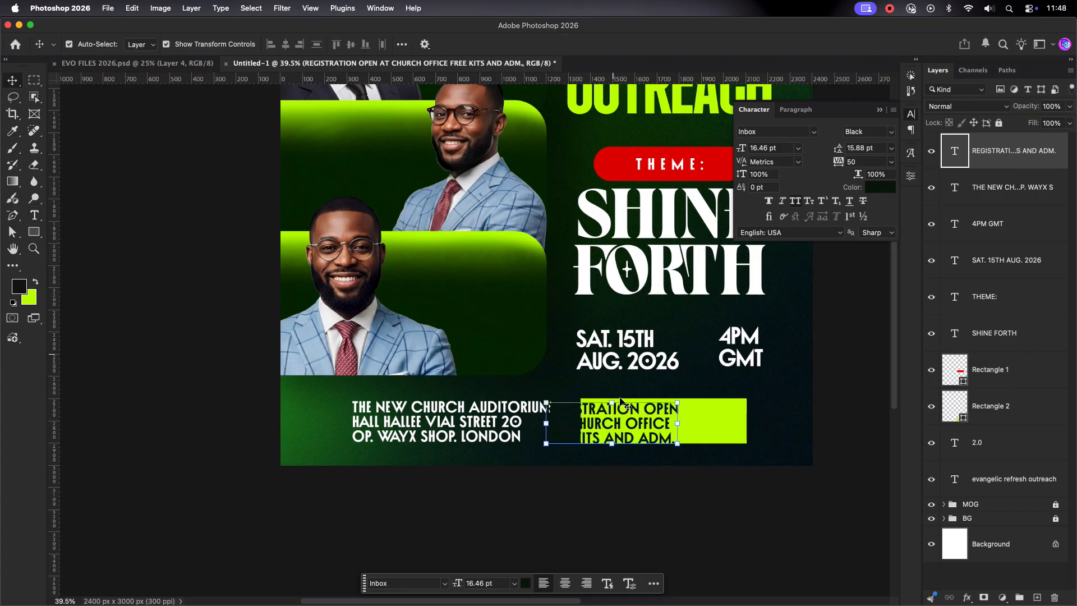
drag(620, 418, 667, 414)
drag(728, 397, 719, 400)
drag(670, 417, 675, 422)
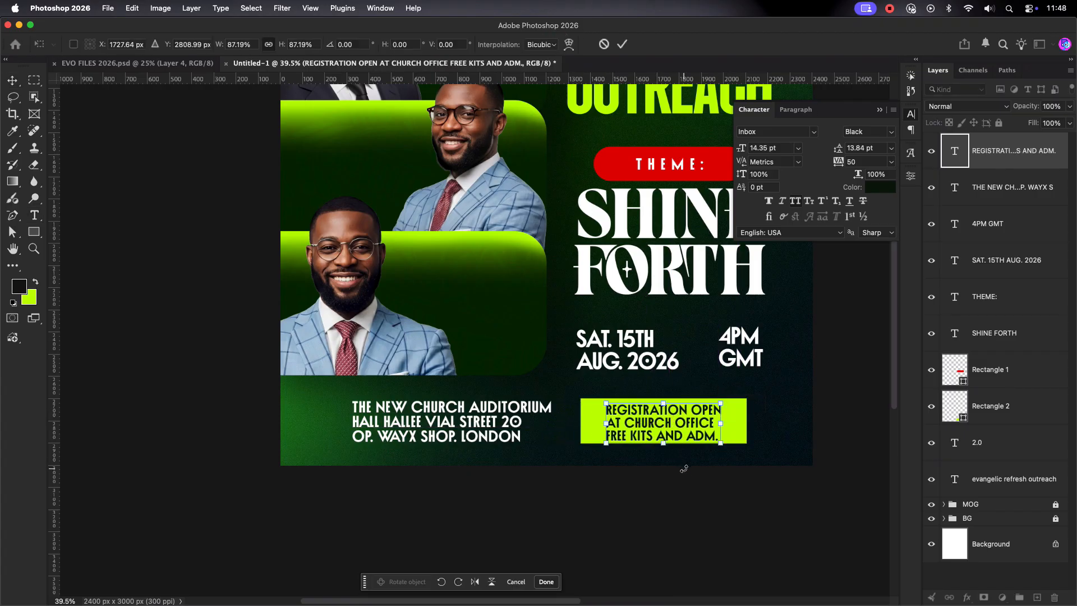
click(622, 45)
Step: Nudge the registration block and the address into their final positions in the bottom band
scroll(729, 427, up, 3)
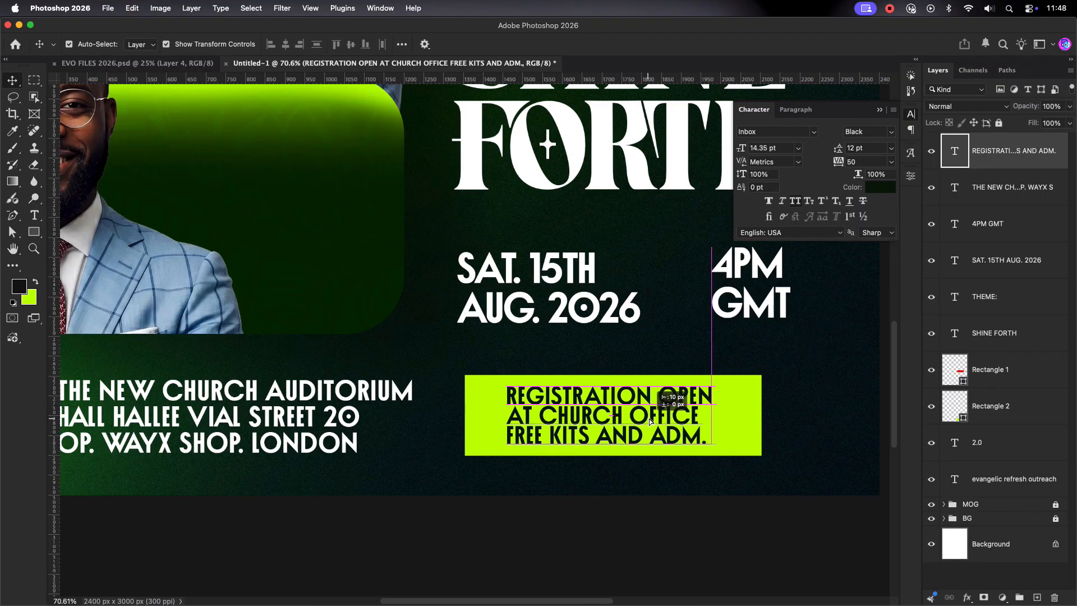
drag(435, 427, 600, 429)
click(659, 499)
scroll(697, 441, down, 5)
drag(498, 429, 505, 430)
click(621, 493)
scroll(572, 411, up, 5)
drag(609, 429, 681, 449)
drag(752, 434, 752, 430)
click(720, 512)
Step: Draw a small bar left of the venue address, aligned with the registration box
key(t)
key(u)
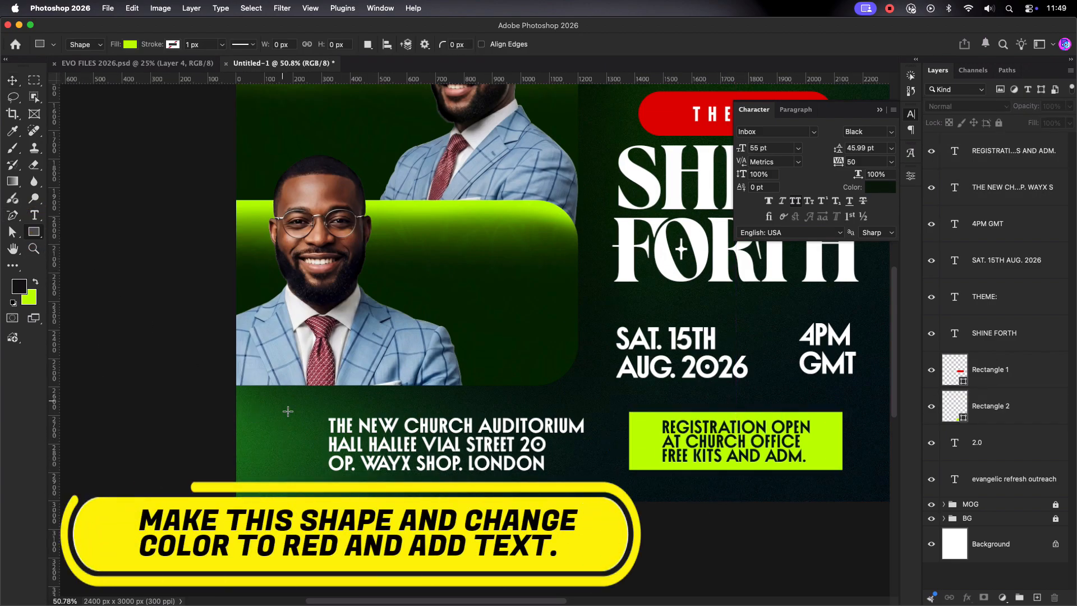
mouse_move(283, 421)
mouse_down()
mouse_move(309, 474)
mouse_move(292, 441)
mouse_up()
click(13, 81)
click(357, 490)
scroll(357, 490, down, 5)
click(330, 471)
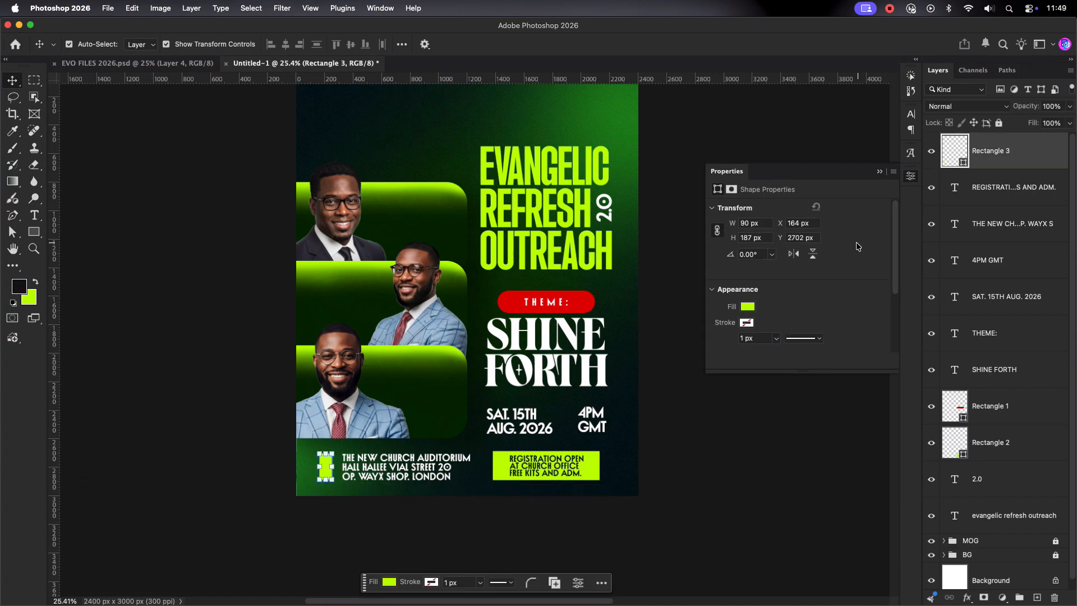
Step: Fill the small bar with red
double_click(955, 150)
click(583, 301)
click(917, 218)
click(381, 499)
scroll(381, 494, up, 5)
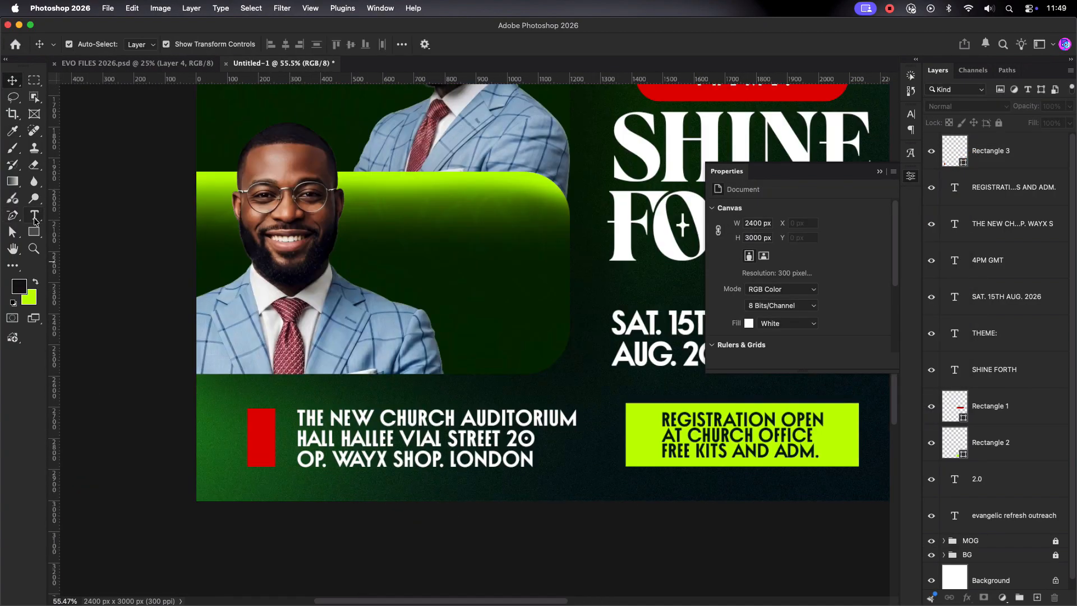
Step: Type VENUE: over the red bar, shrink it and rotate it -90° to run vertically
click(33, 217)
click(217, 461)
text(VENUE)
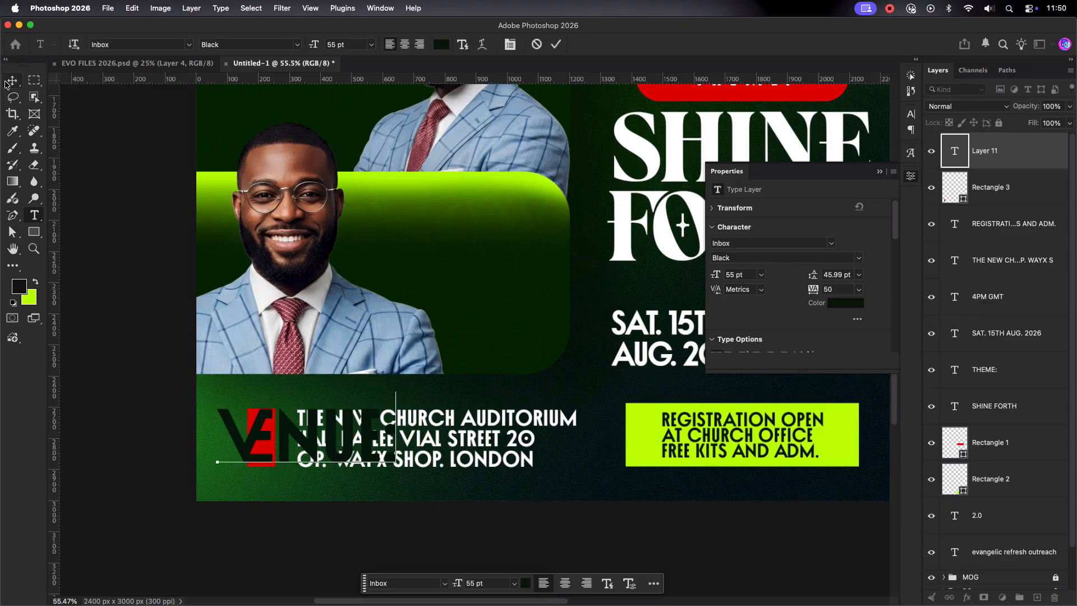
click(7, 82)
drag(397, 439, 261, 439)
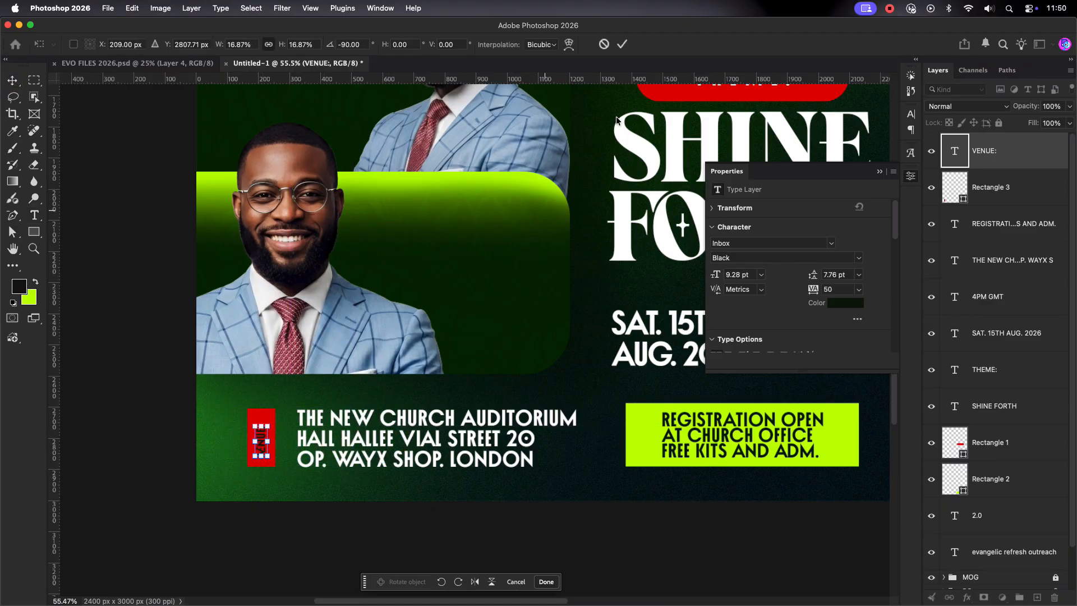
key(Return)
click(910, 114)
Step: Turn off ligatures for VENUE: and make its text white
click(772, 216)
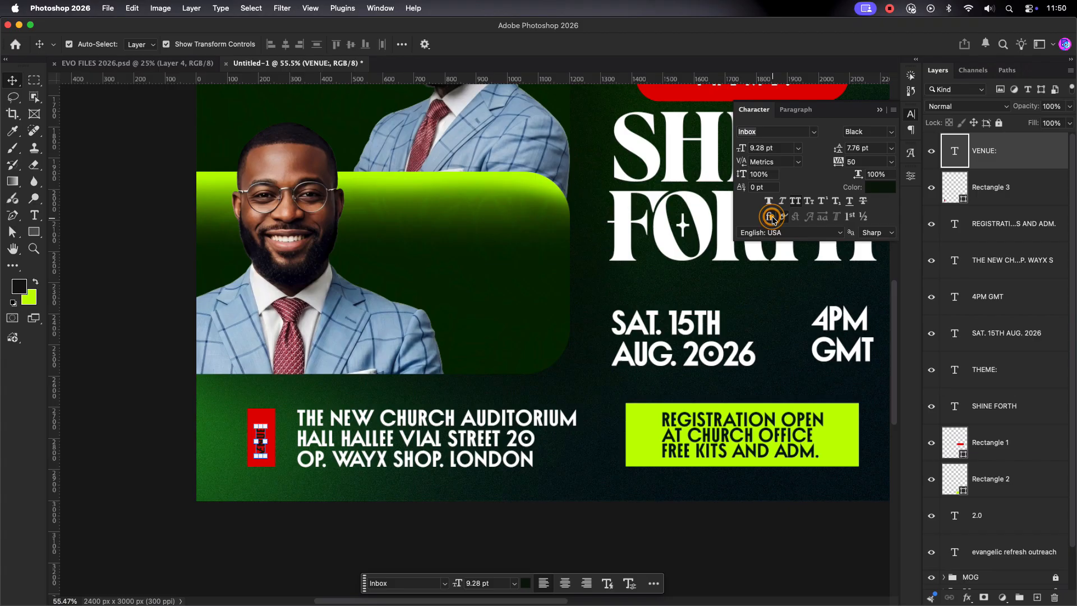
click(870, 189)
click(664, 223)
click(917, 216)
Step: Centre VENUE: horizontally and vertically on the red bar and set its tracking to 100
shift+click(269, 416)
click(284, 43)
click(348, 44)
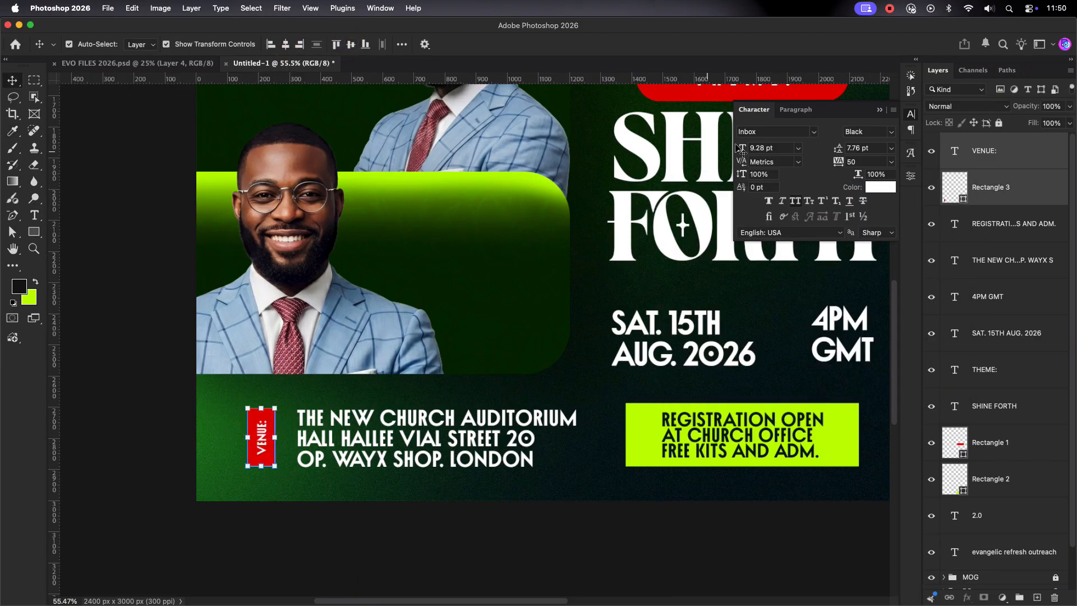
click(891, 163)
click(865, 333)
click(204, 436)
scroll(219, 439, down, 5)
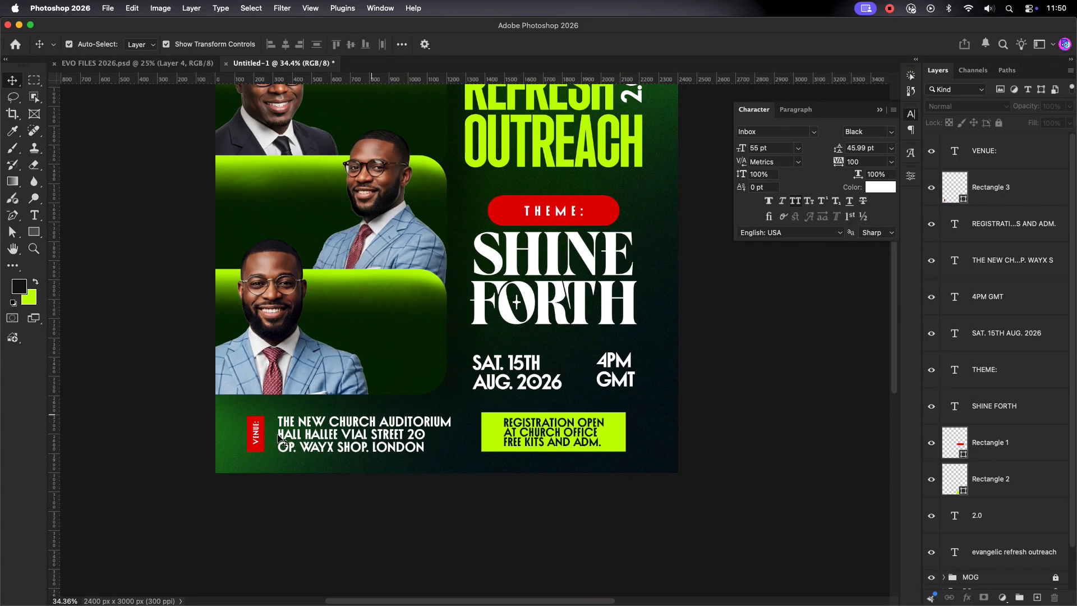
scroll(283, 440, up, 3)
scroll(303, 452, down, 8)
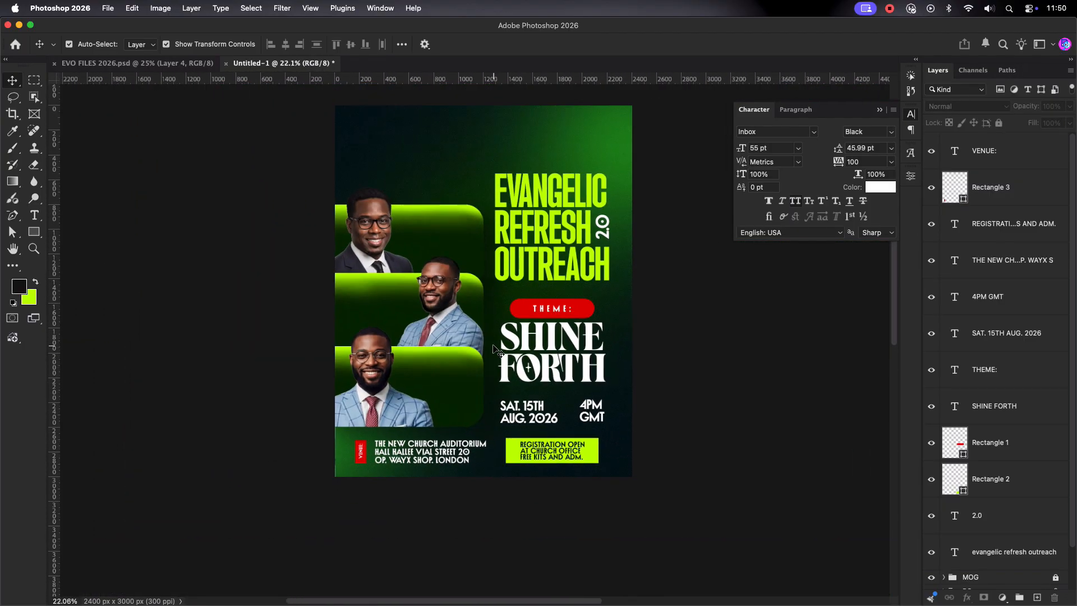
scroll(493, 349, up, 3)
key(t)
click(395, 370)
text(P)
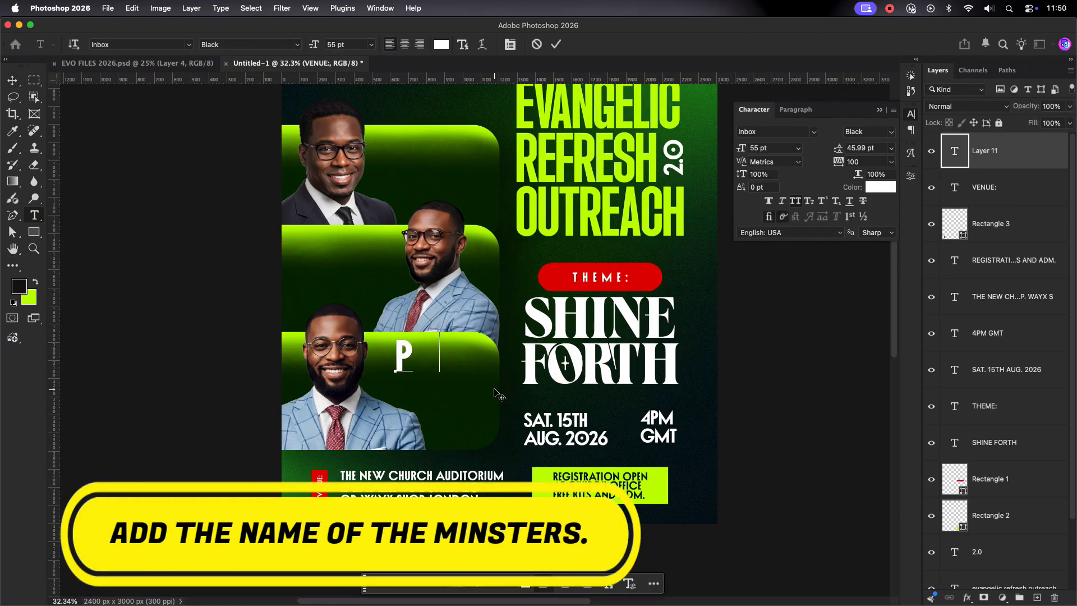
text(ASTO)
key(Return)
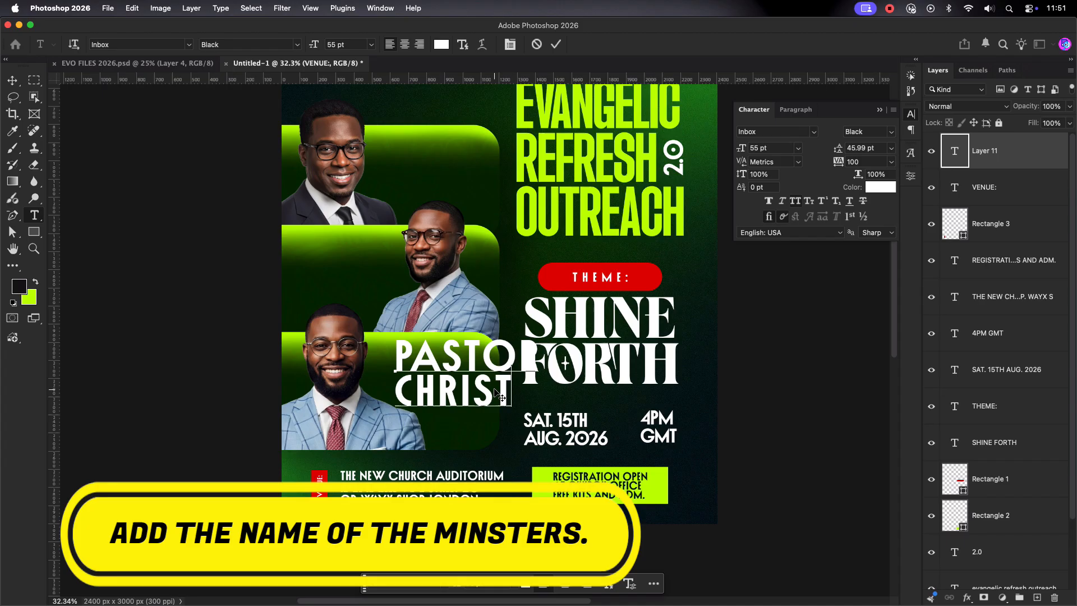
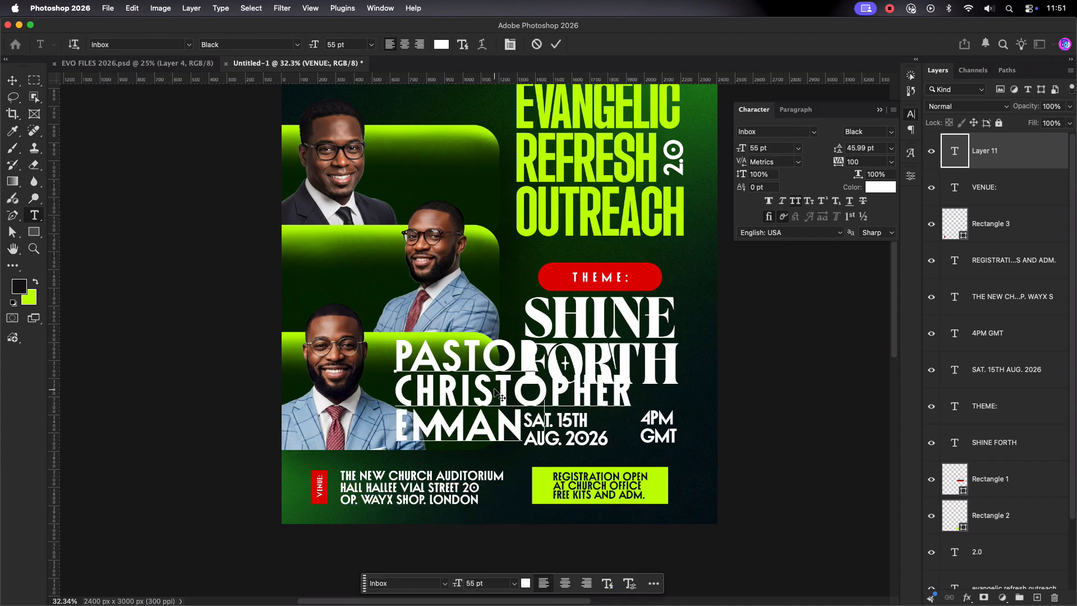
click(556, 44)
Step: Shrink the name text to about 64% and move it up beside the third headshot
click(14, 81)
drag(631, 391, 464, 391)
drag(430, 398, 434, 380)
key(Return)
click(430, 394)
scroll(426, 378, up, 5)
click(428, 377)
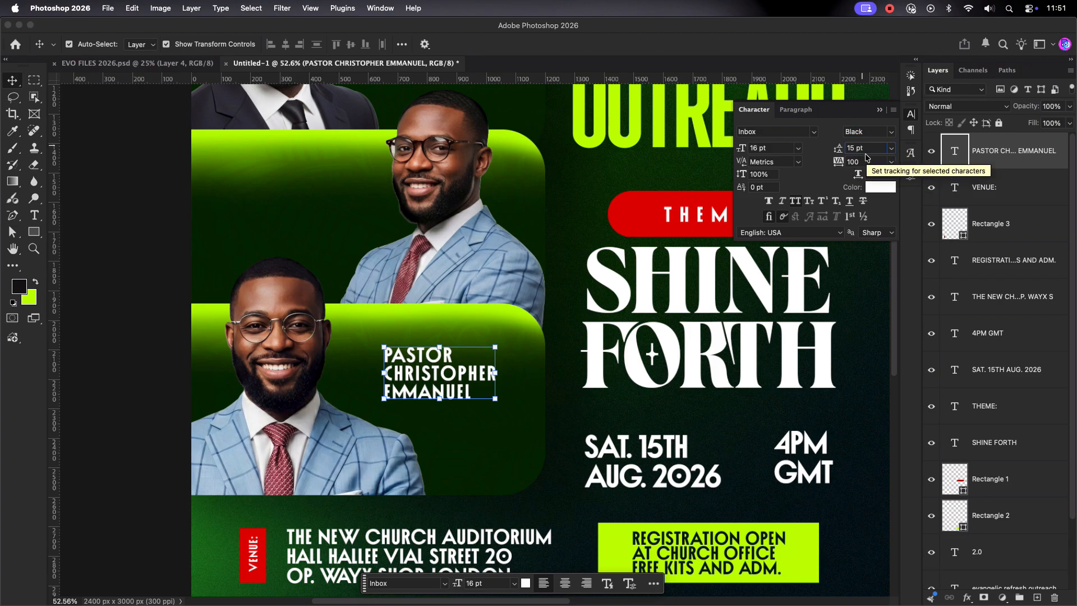
click(457, 427)
scroll(457, 427, down, 3)
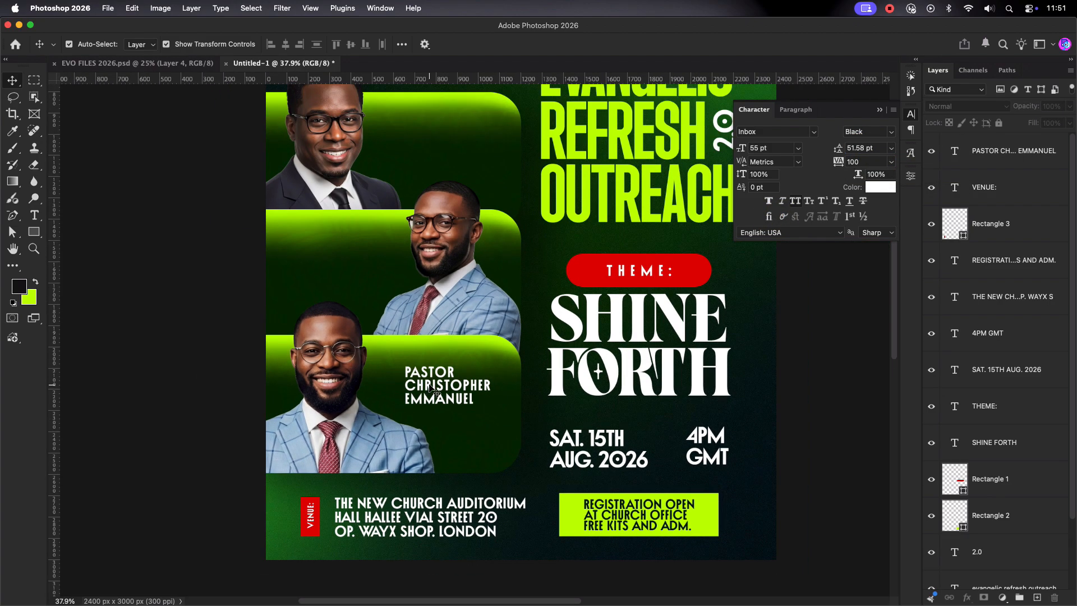
drag(446, 401, 342, 272)
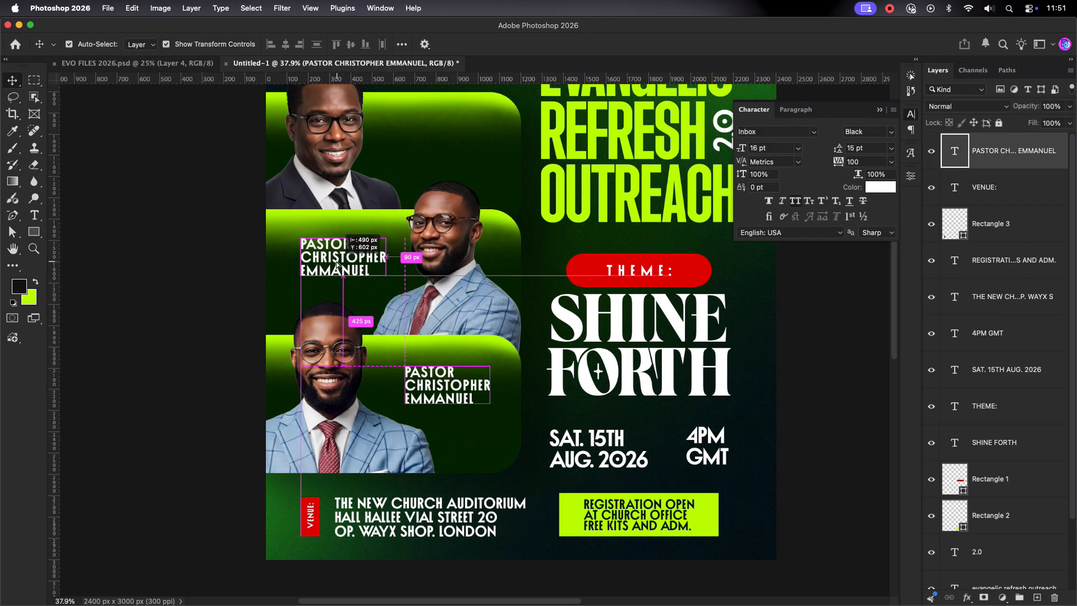
scroll(376, 302, up, 4)
double_click(374, 257)
double_click(374, 257)
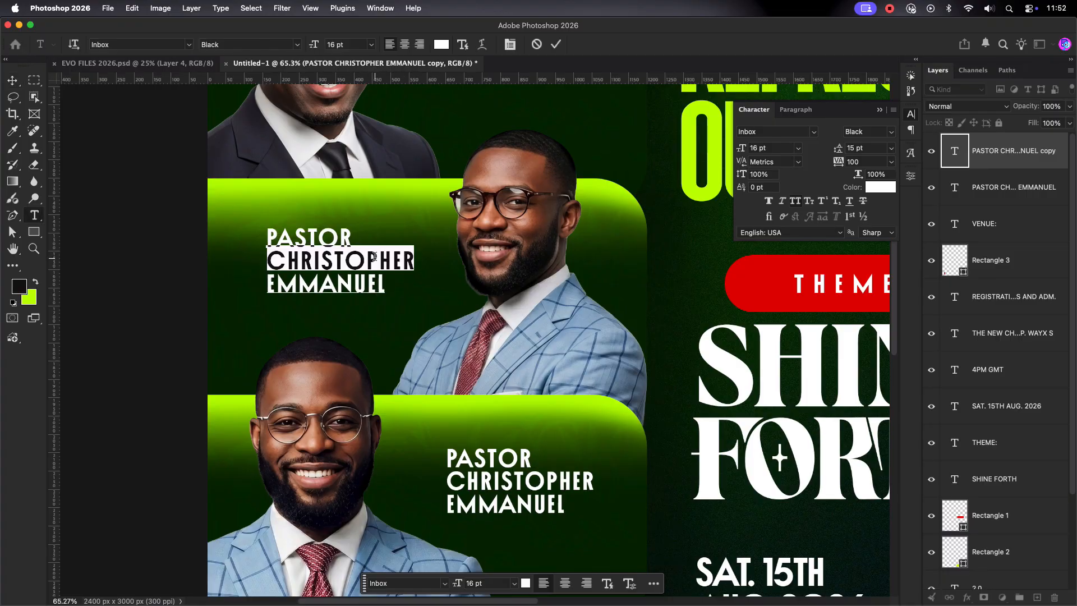
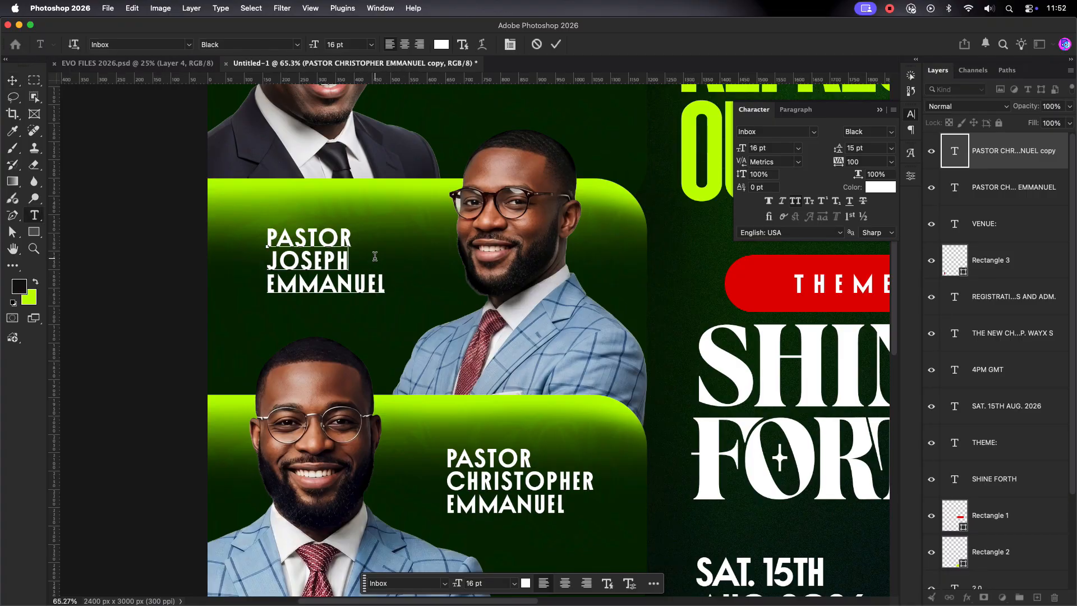
click(578, 140)
key(v)
scroll(403, 561, down, 3)
drag(359, 393, 416, 284)
double_click(441, 285)
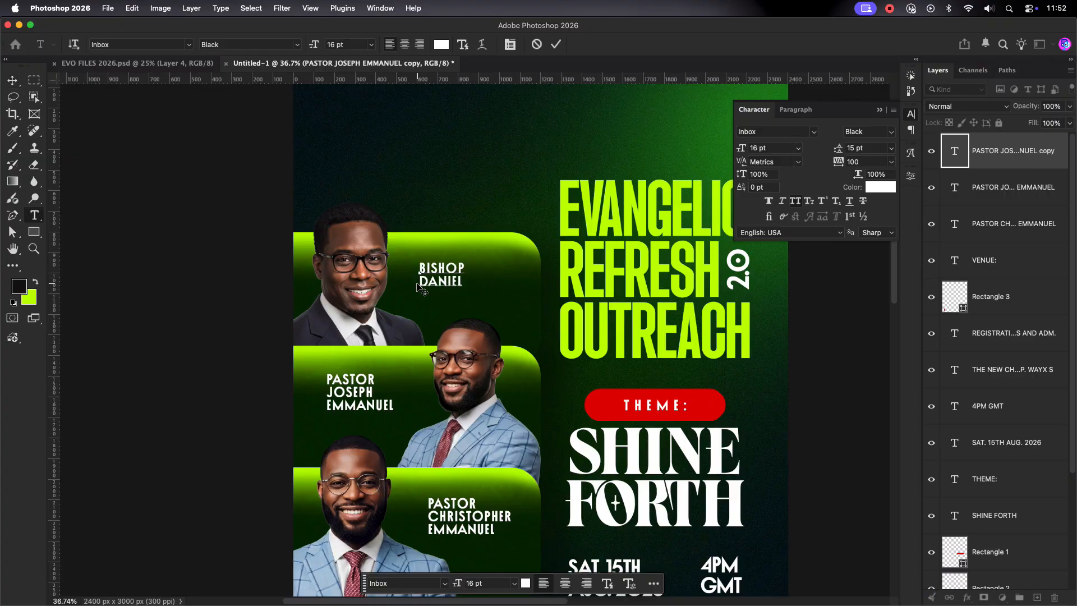
key(Escape)
Step: Enlarge the bishop's caption slightly and nudge it into place
key(v)
drag(476, 298, 458, 279)
click(570, 152)
click(462, 313)
scroll(462, 313, up, 5)
click(457, 238)
double_click(457, 241)
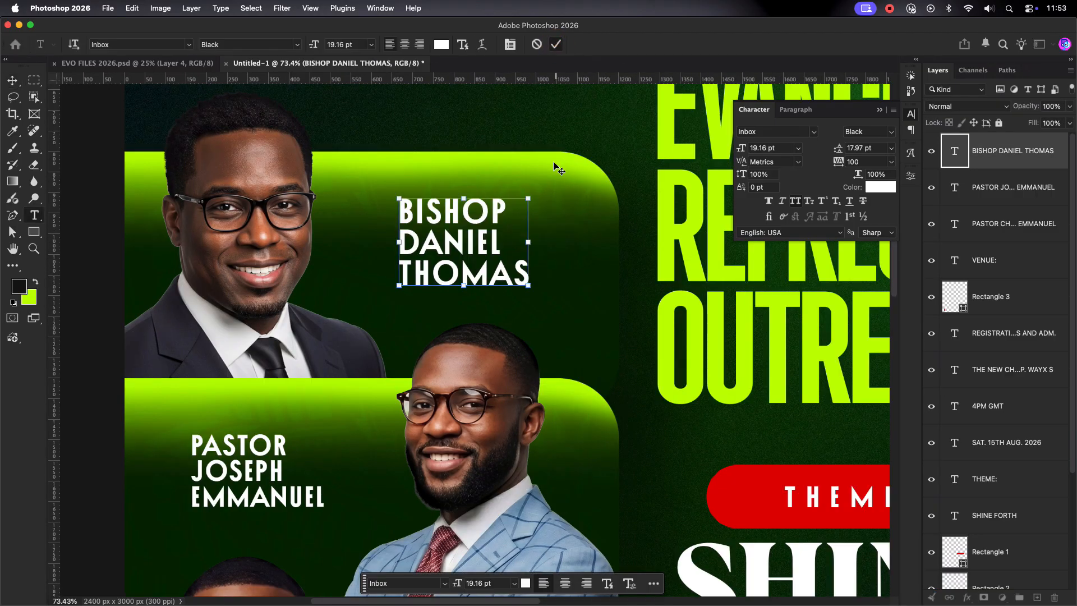
click(557, 166)
scroll(541, 221, down, 7)
drag(543, 150, 498, 204)
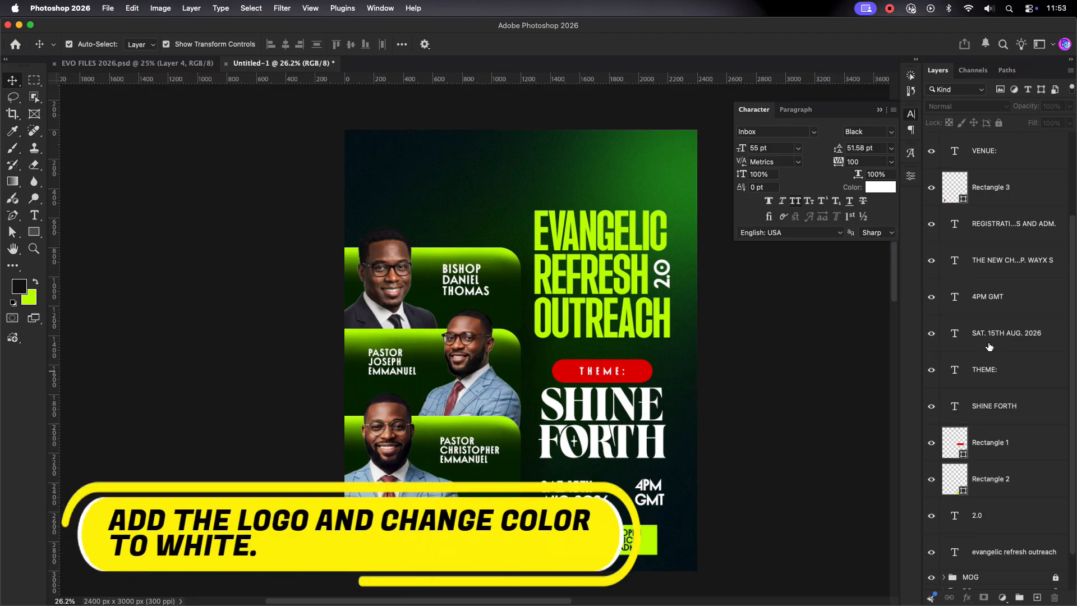
Step: Bring the dove logo from EVO FILES 2026 onto the flyer's top-left corner
click(965, 151)
click(135, 63)
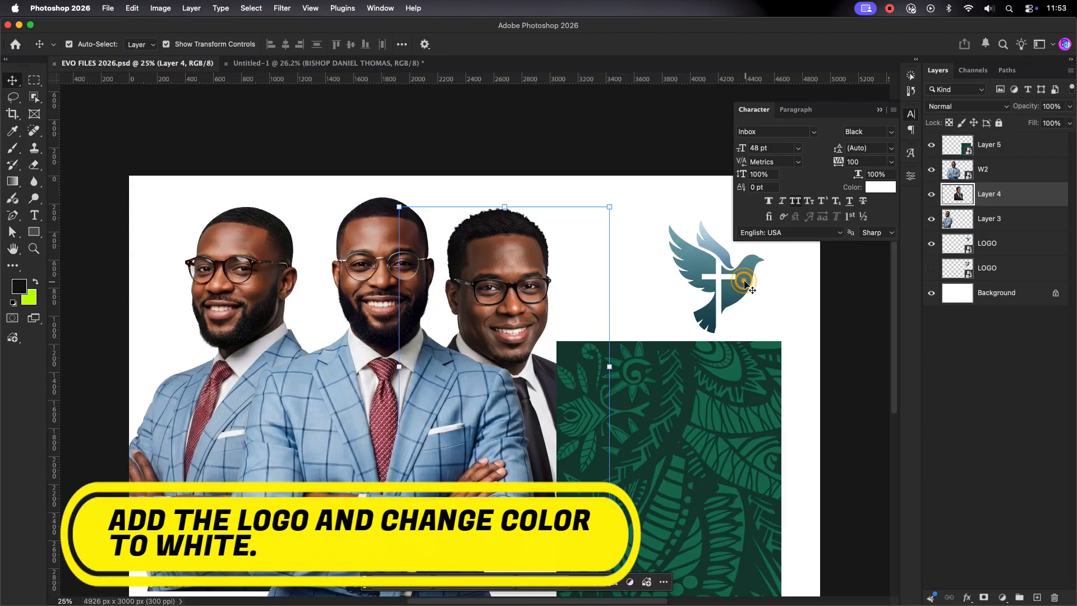
drag(744, 283, 417, 192)
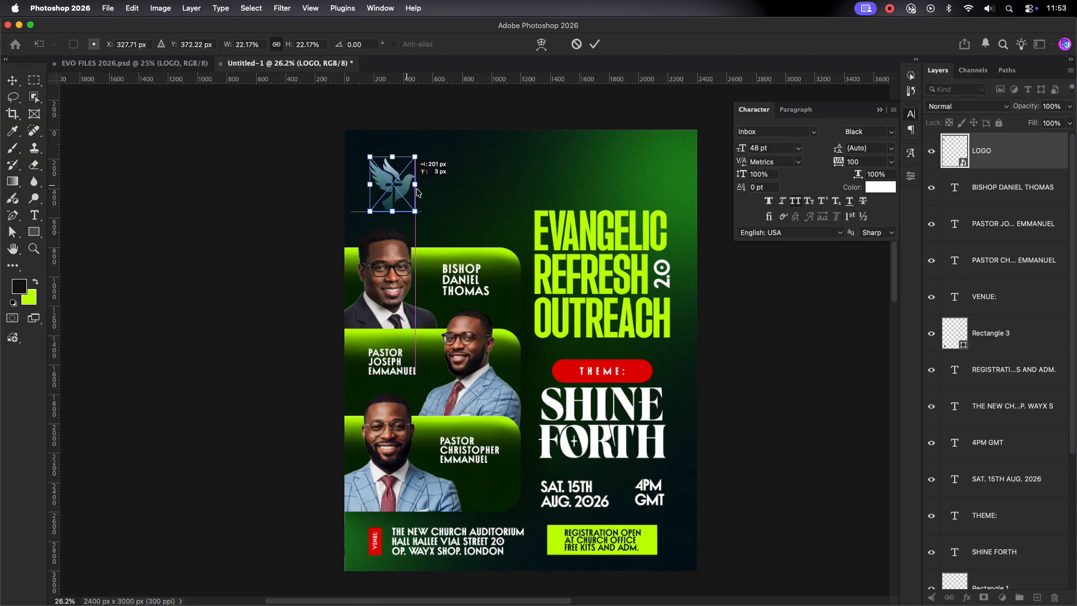
click(595, 43)
Step: Give the logo a white Color Overlay layer style
double_click(1015, 151)
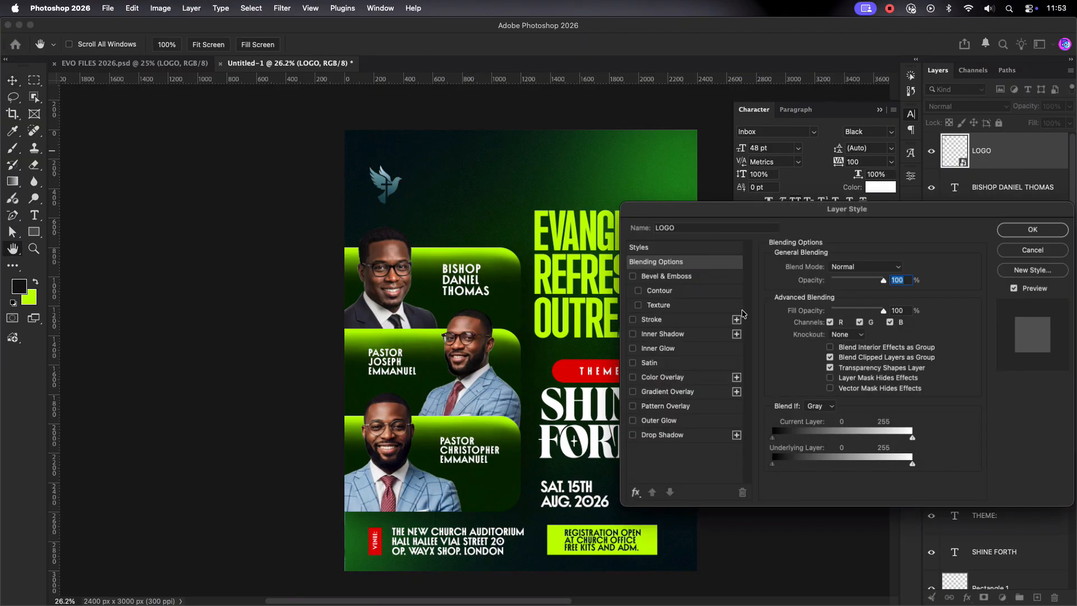
click(658, 378)
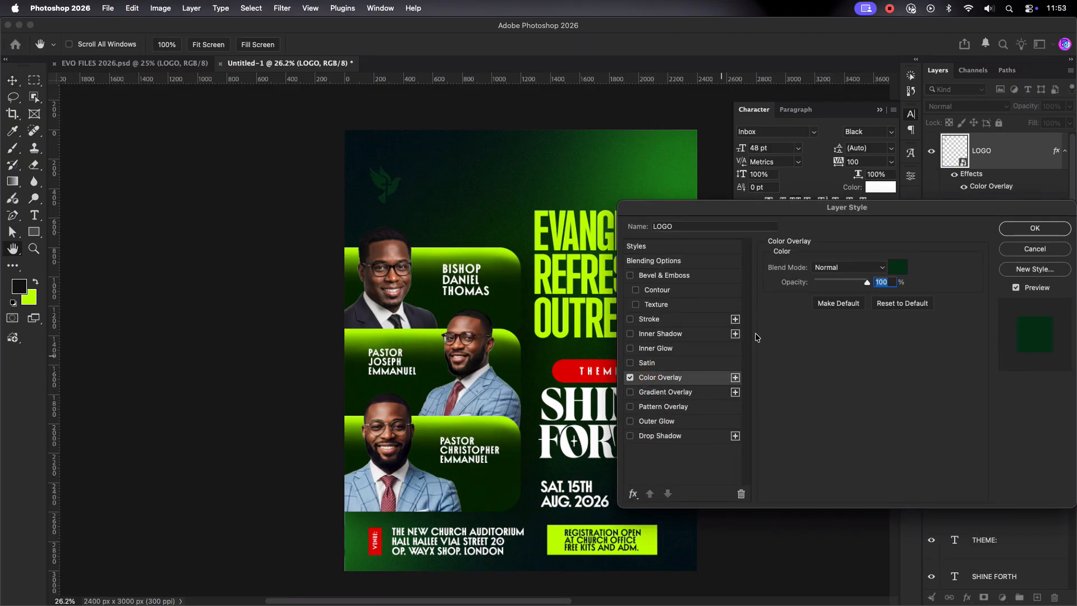
click(893, 268)
drag(746, 272, 668, 213)
key(Return)
key(Return)
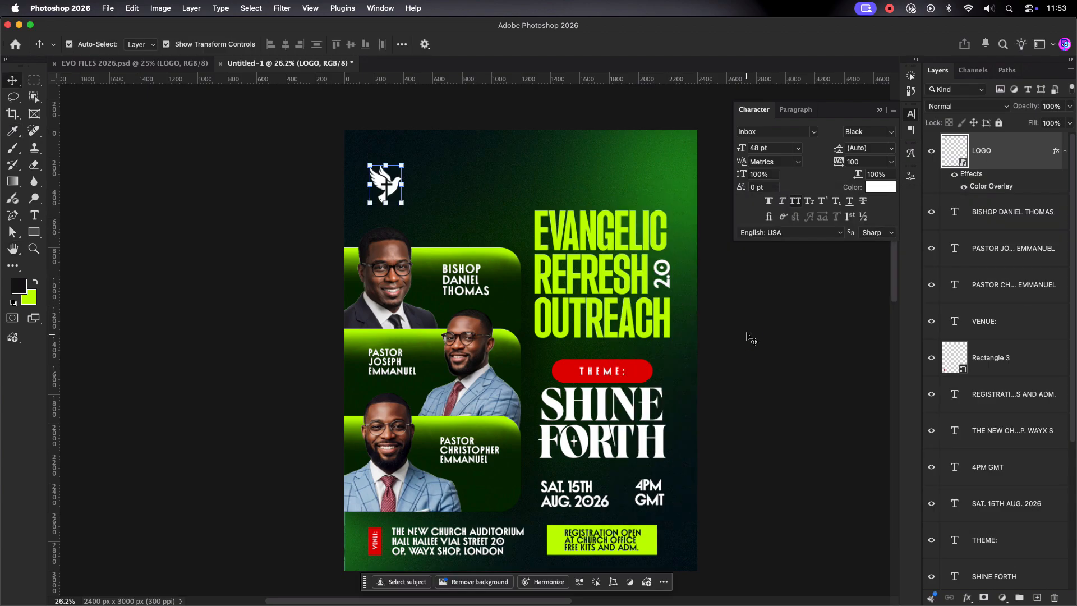
click(751, 338)
Step: Fine-tune the logo's position and start a text block beside it
scroll(376, 185, up, 3)
mouse_move(401, 194)
mouse_down()
mouse_move(400, 168)
mouse_move(416, 183)
mouse_up()
click(449, 187)
scroll(449, 186, down, 2)
click(372, 180)
key(t)
click(452, 175)
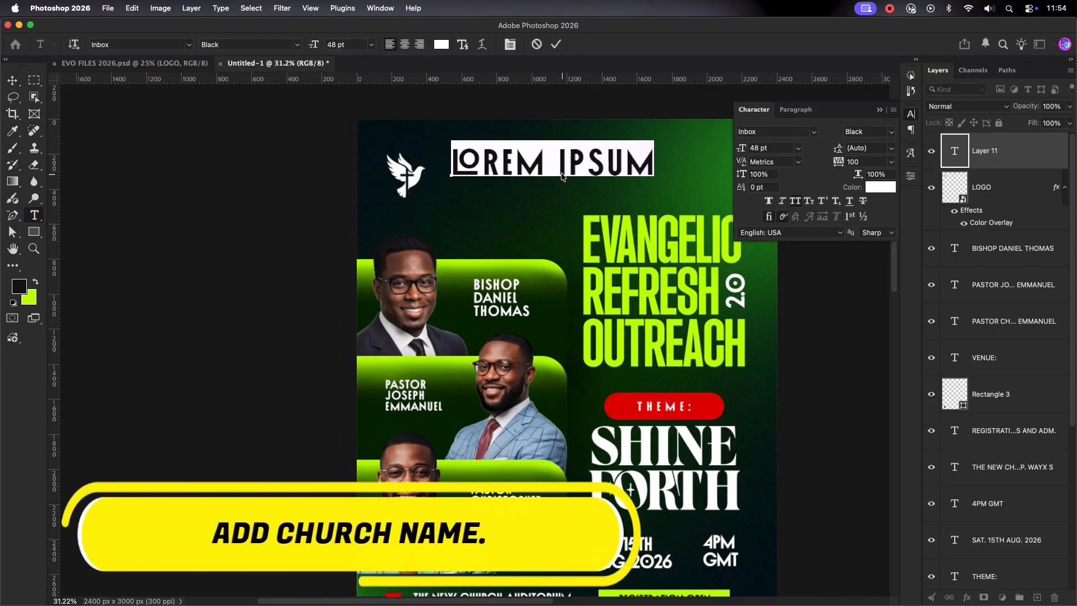
Step: Type the church name as HOLY / GROUND / MISSION CHURCH on stacked lines
text(HOLY)
key(Return)
text(GROUND)
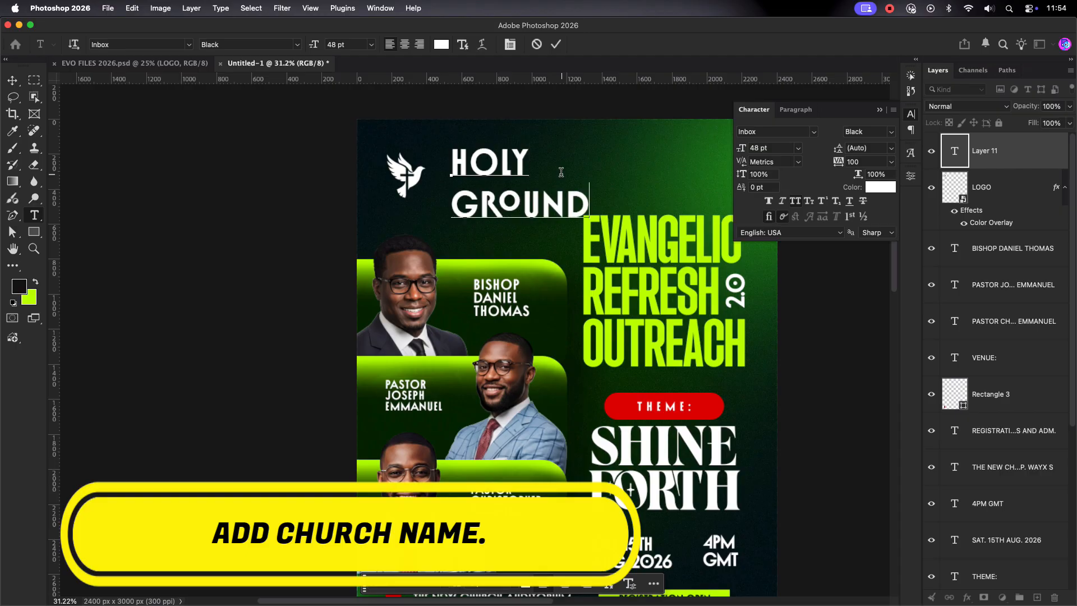
key(Return)
text(MISSIO)
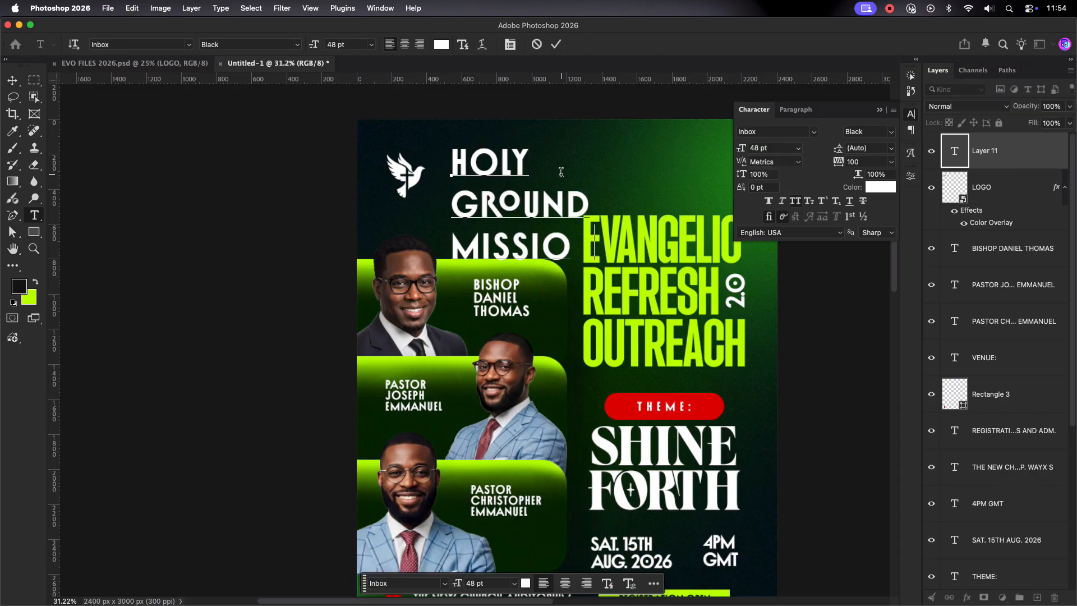
text(N CHURCH)
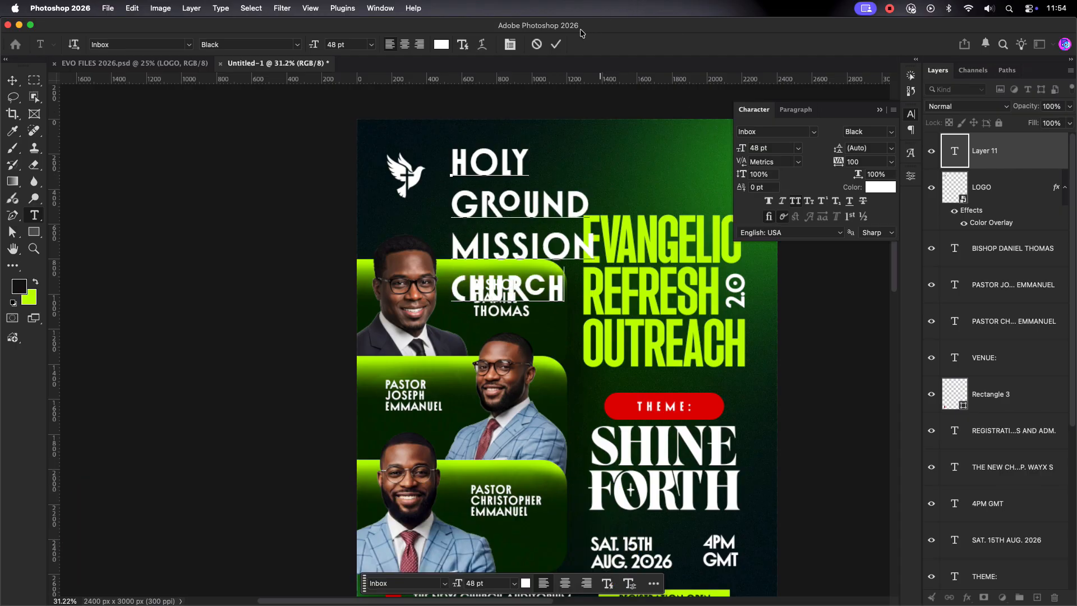
click(556, 44)
Step: Shrink the church name to roughly a quarter size beside the logo
key(v)
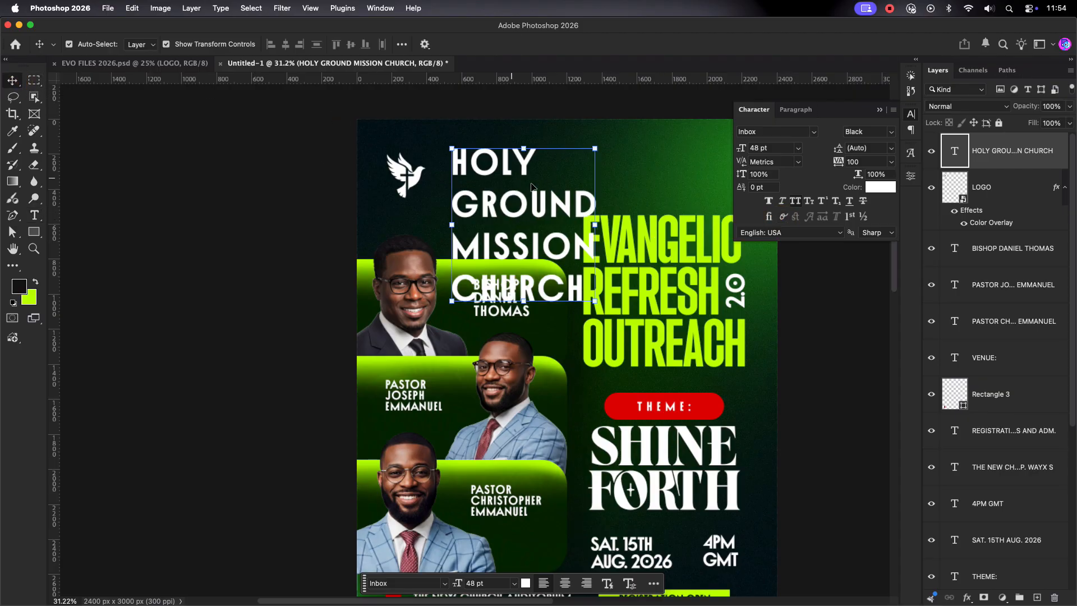
drag(596, 225, 462, 180)
drag(481, 180, 475, 179)
click(622, 44)
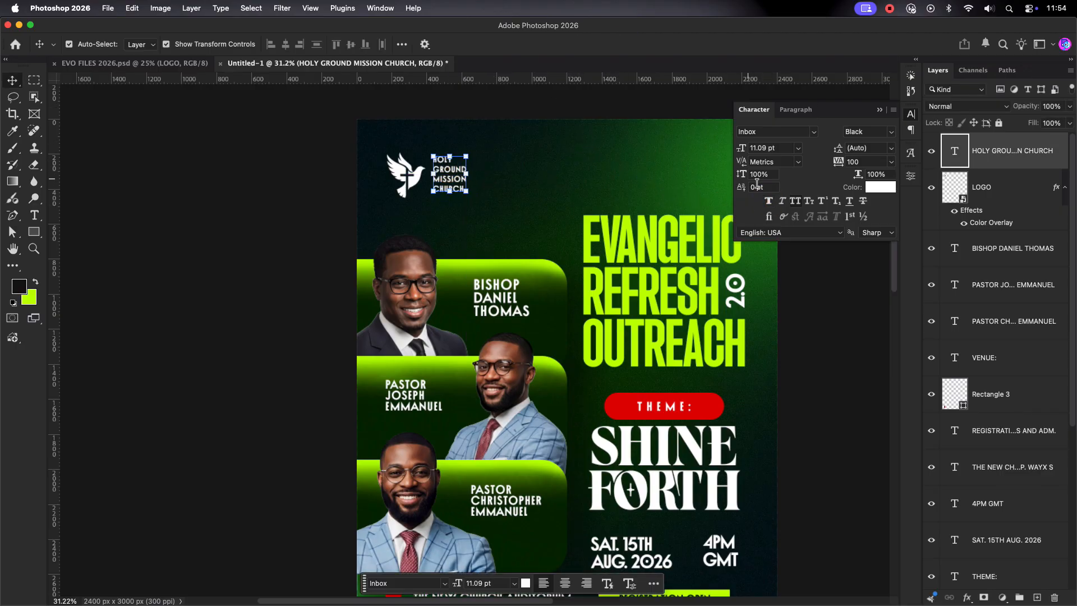
Step: Lower the church name slightly, then shift the logo and name right together
scroll(560, 173, down, 1)
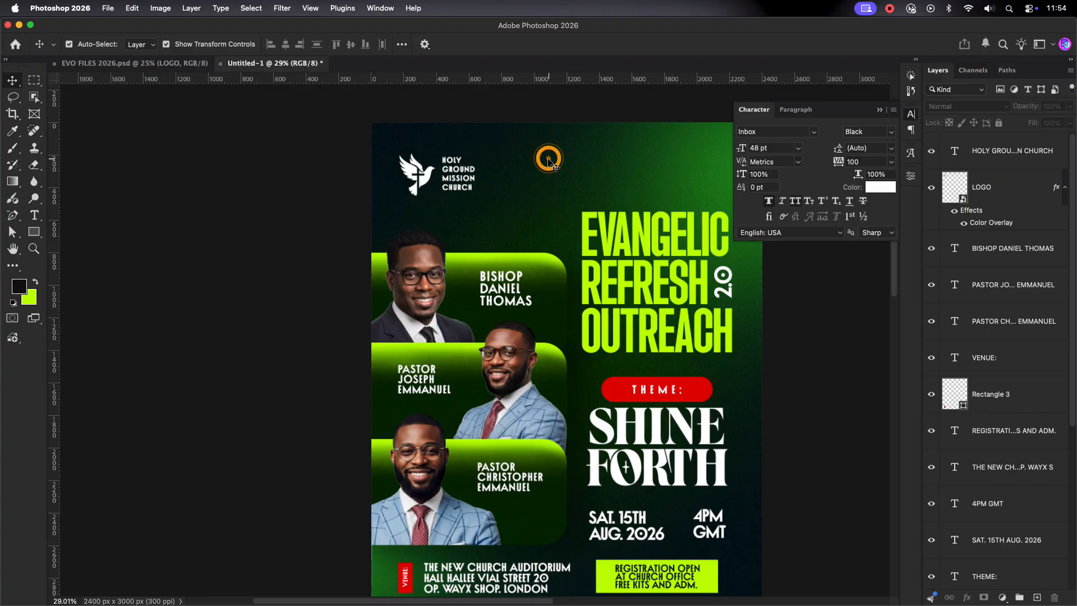
scroll(551, 163, down, 1)
click(470, 168)
drag(470, 169, 481, 190)
click(588, 182)
drag(460, 174, 470, 177)
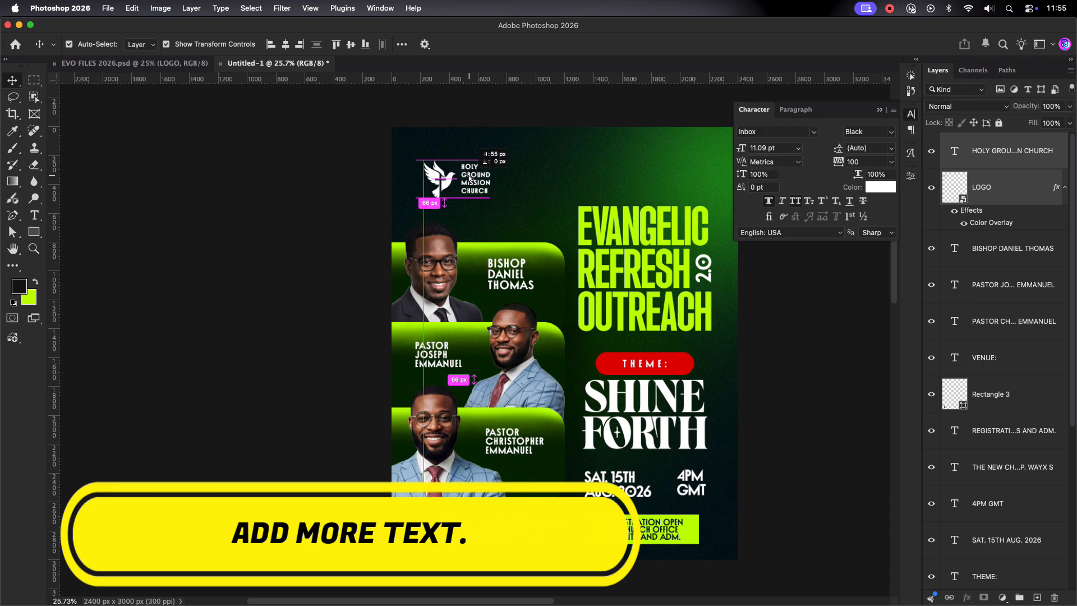
click(547, 156)
scroll(547, 155, down, 1)
scroll(545, 156, down, 1)
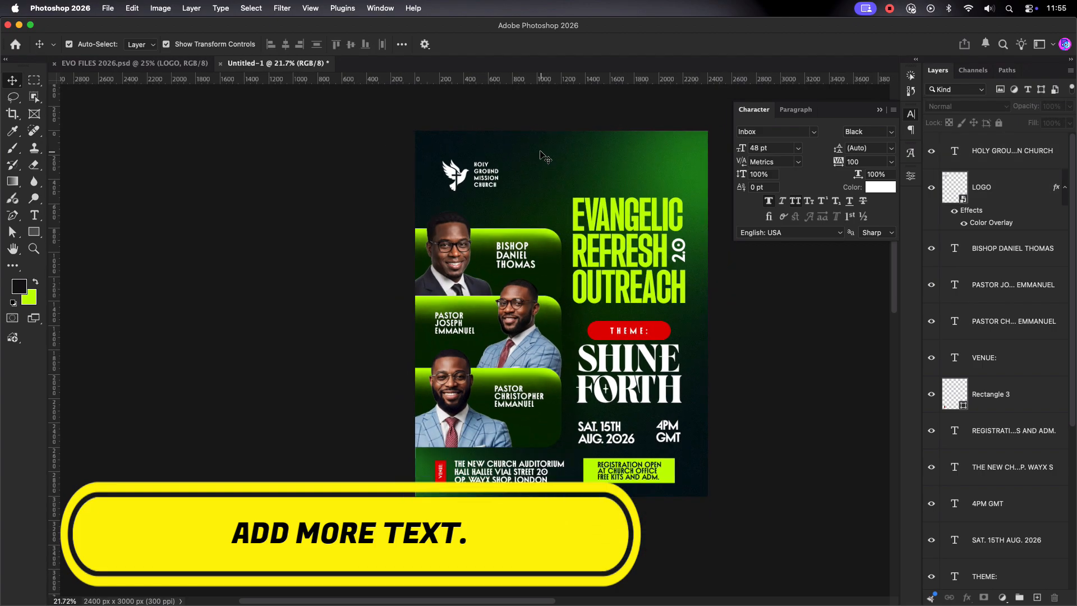
Step: Add a PRESENTS label at the flyer's top, set to 9 pt with 1200 tracking
click(34, 215)
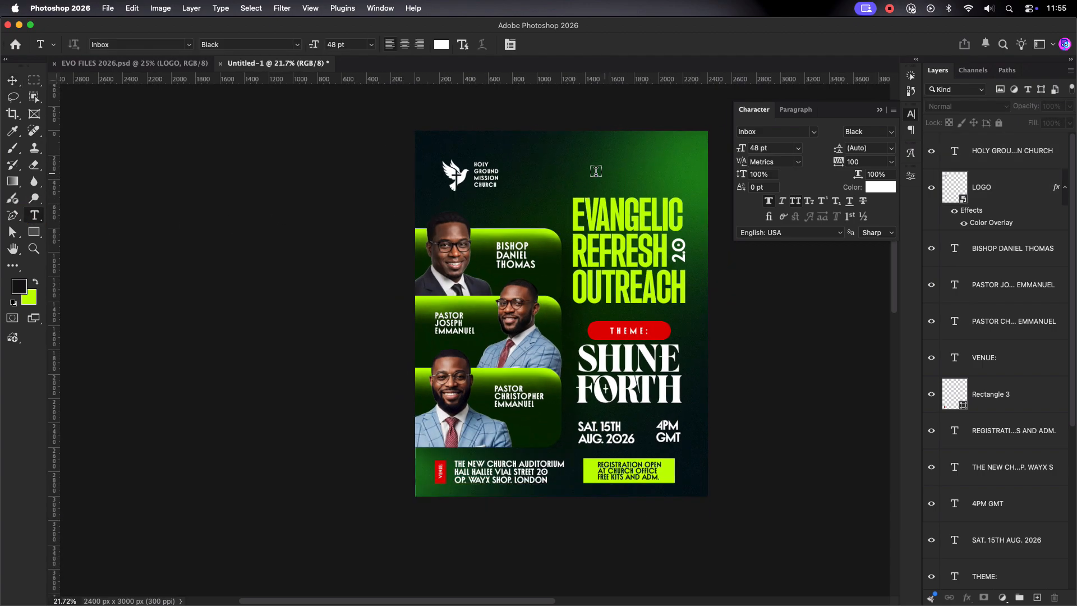
click(532, 165)
text(PRESENST)
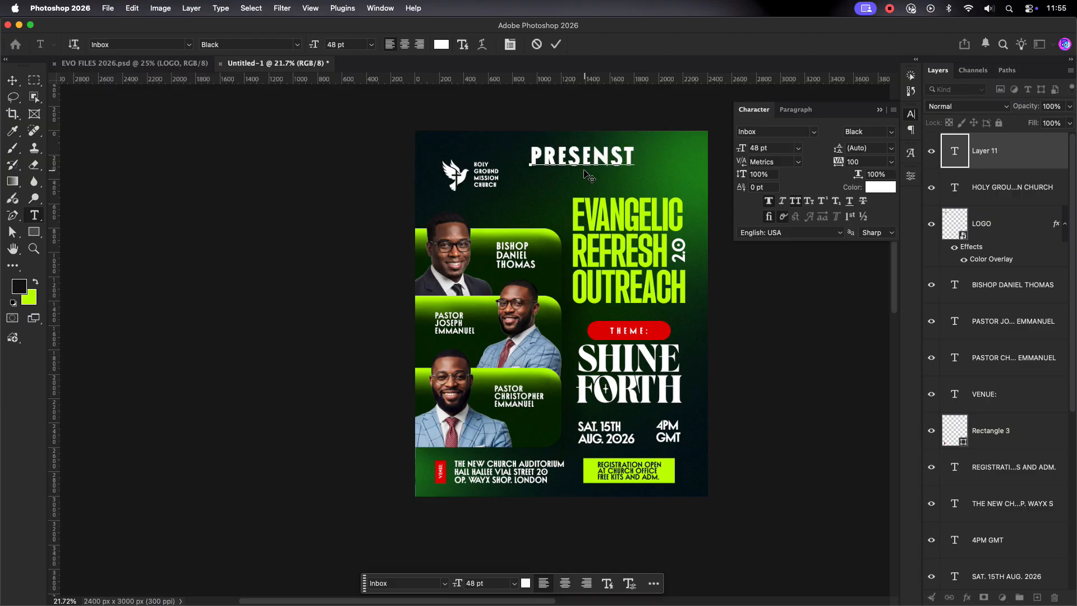
click(554, 47)
click(798, 149)
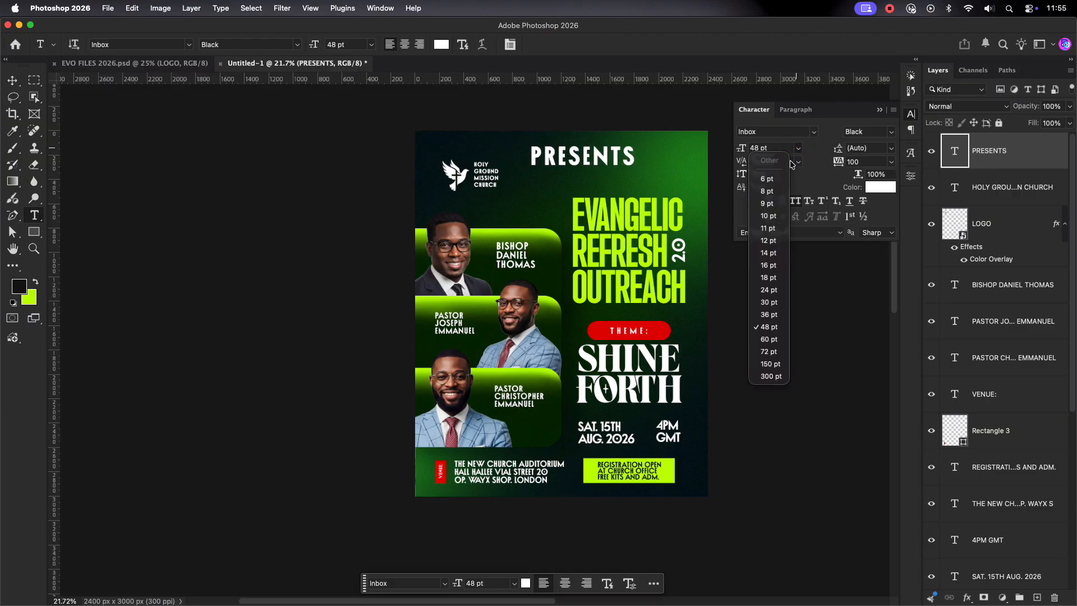
click(778, 204)
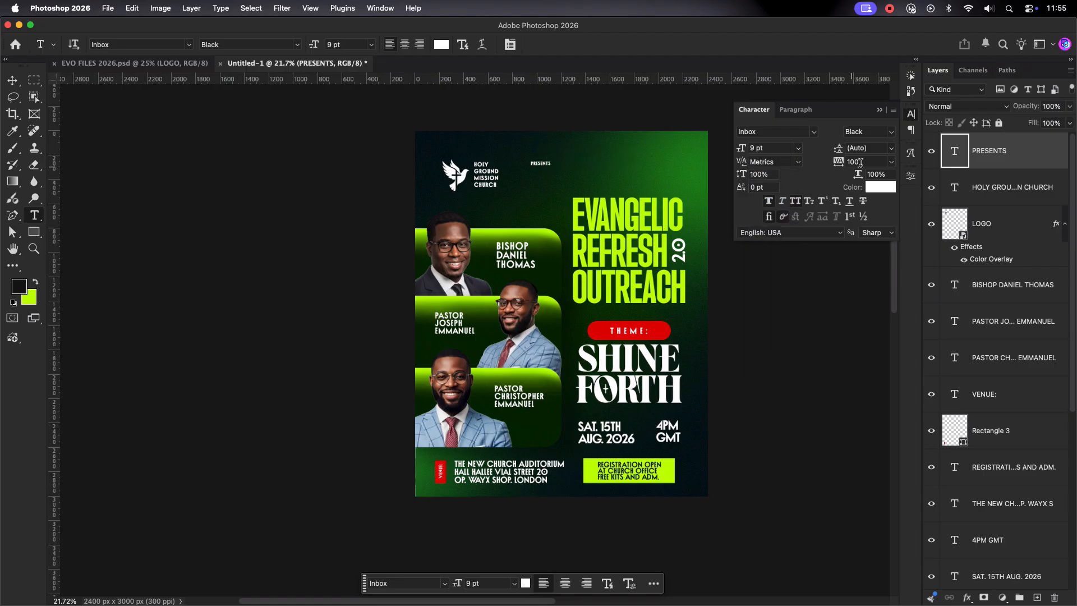
text(12)
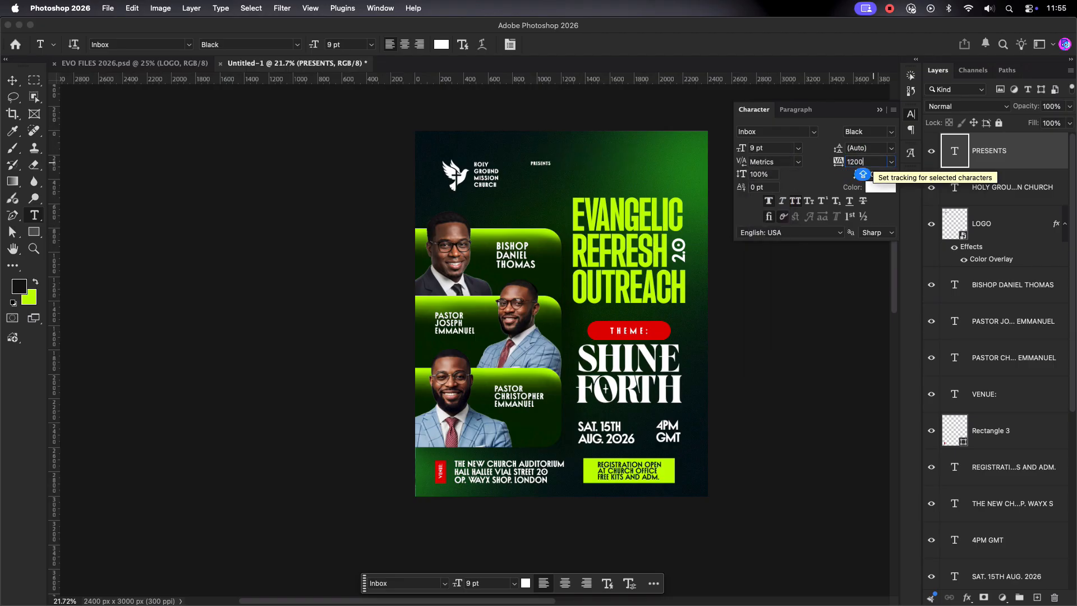
key(Return)
Step: Move PRESENTS down and right along the top, beside the church logo
click(13, 80)
mouse_move(554, 165)
mouse_down()
mouse_move(559, 175)
mouse_move(559, 166)
mouse_up()
click(615, 166)
scroll(621, 171, down, 2)
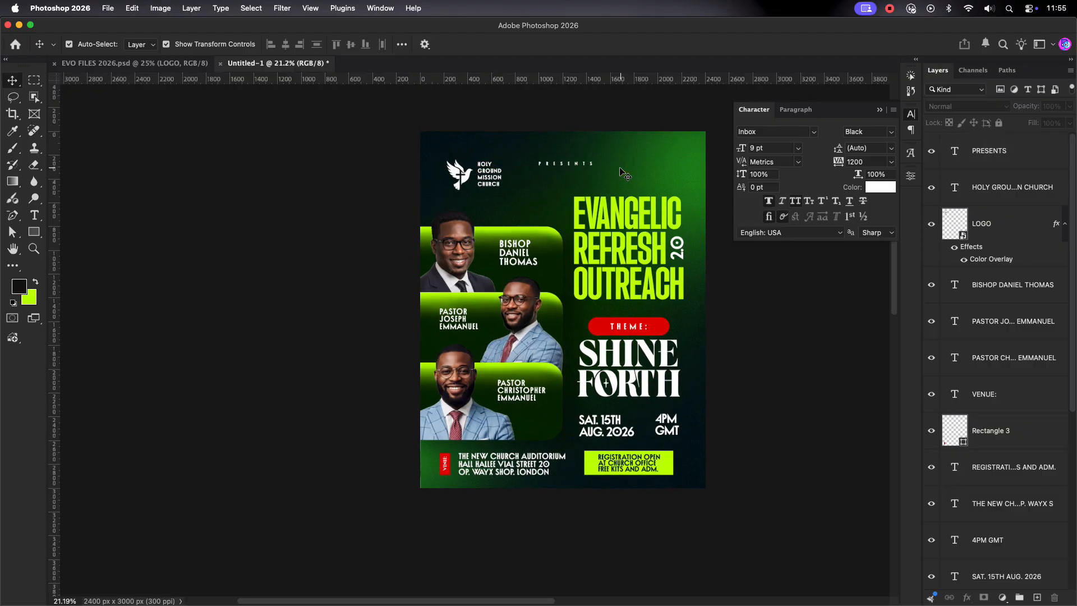
drag(601, 269, 531, 281)
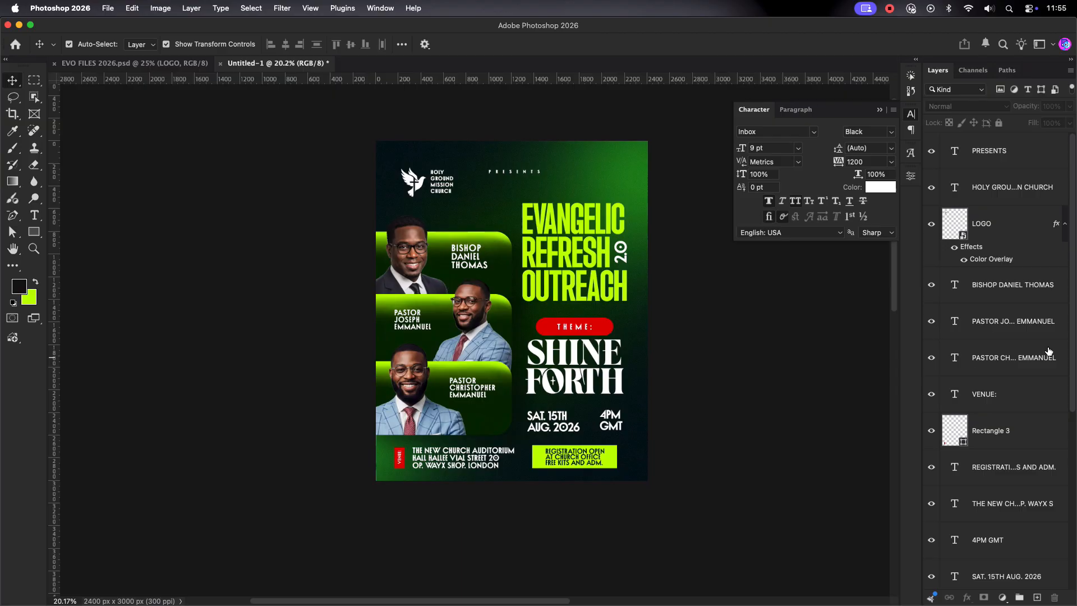
click(1009, 154)
scroll(1004, 336, down, 8)
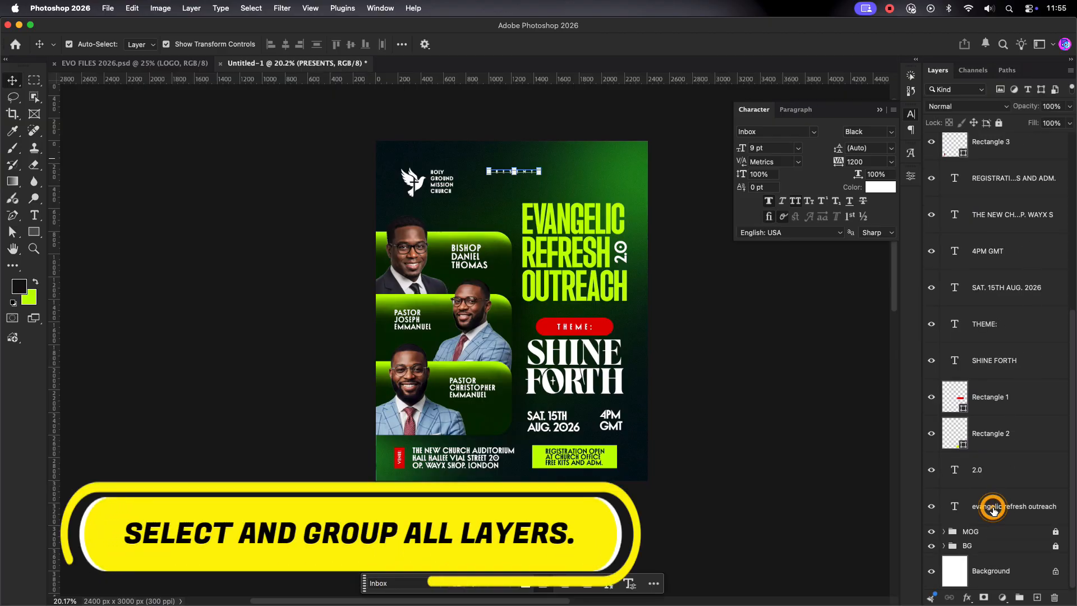
Step: Group all the flyer's text and logo layers into a group named TEXT
shift+click(993, 510)
scroll(1026, 349, up, 8)
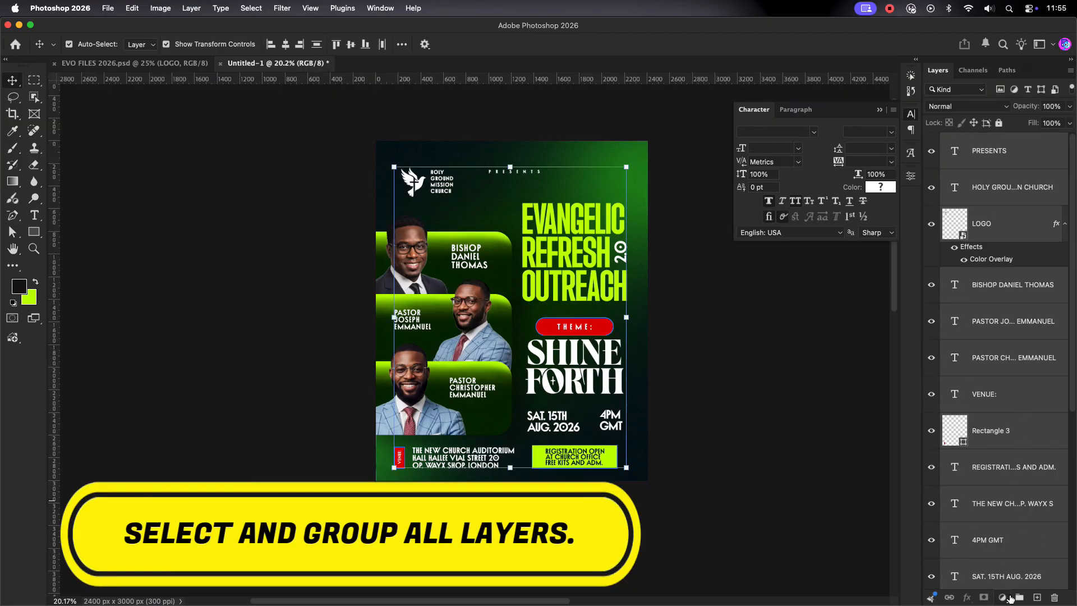
click(1017, 597)
double_click(976, 139)
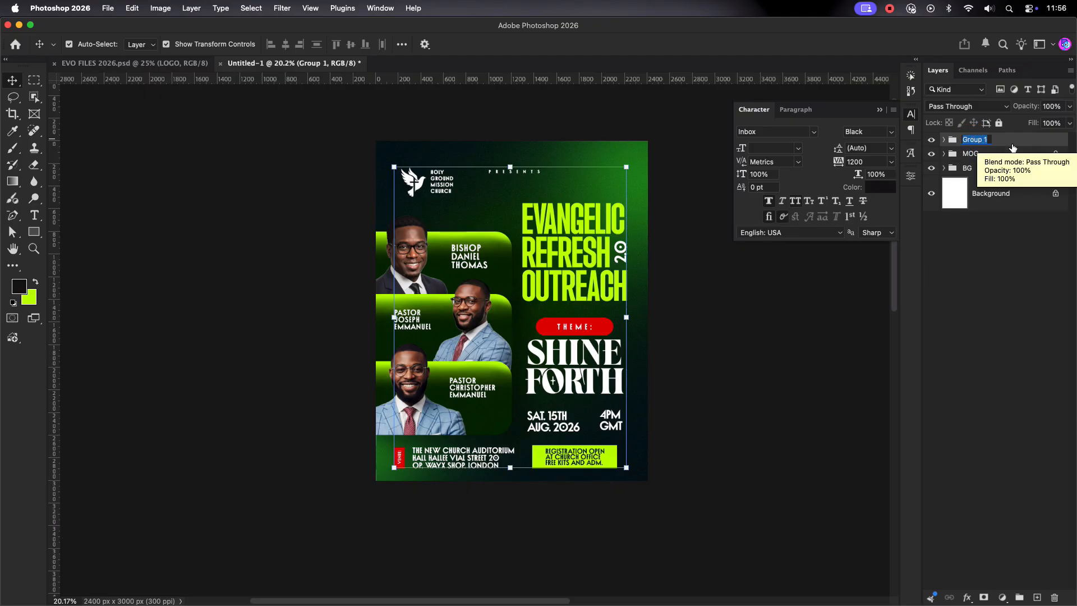
text(TEXT)
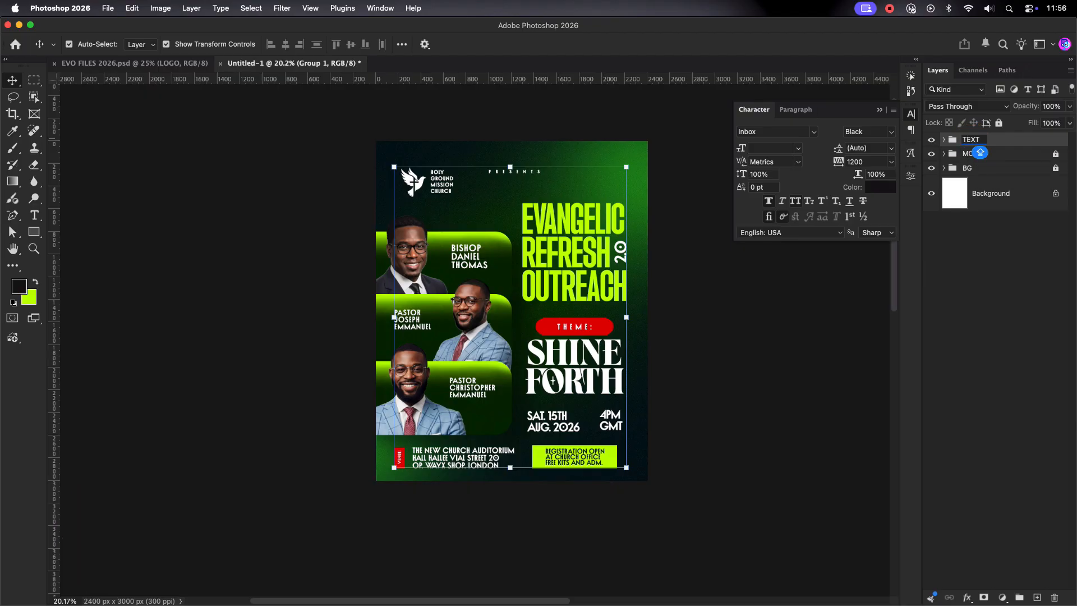
click(1036, 286)
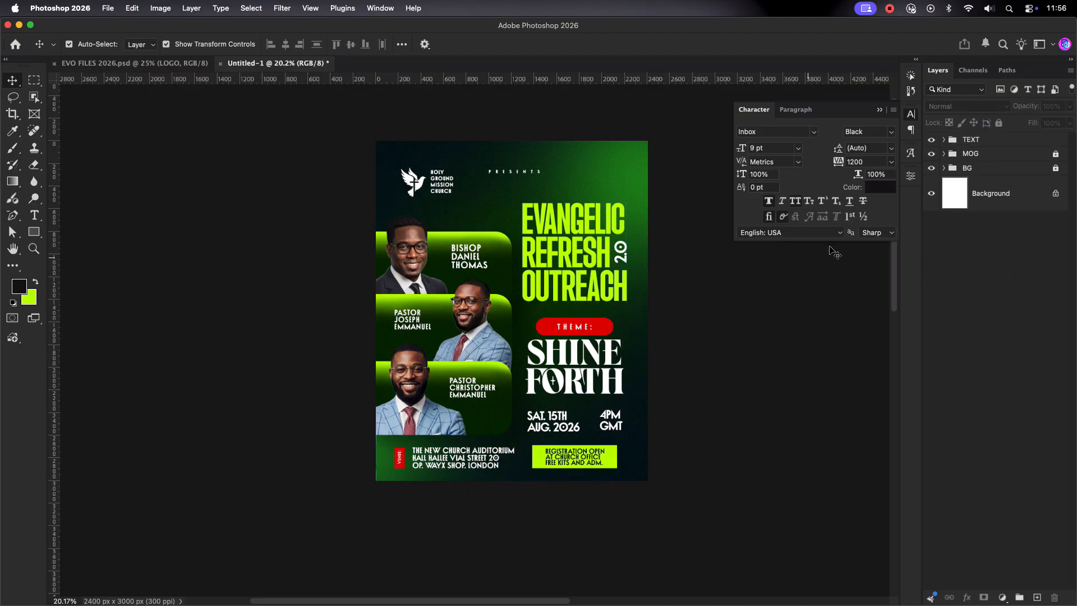
click(414, 378)
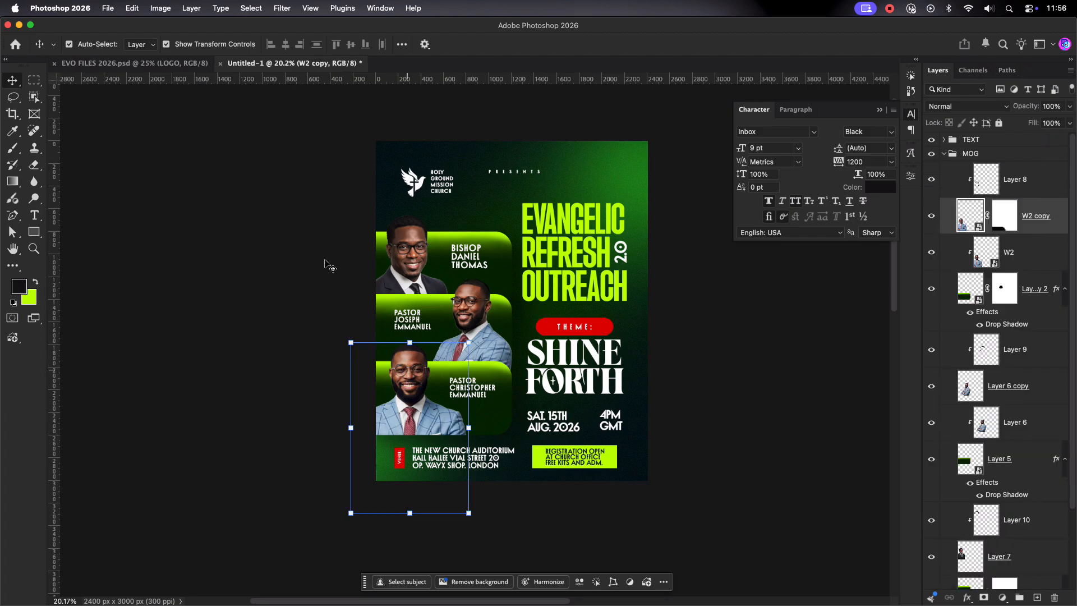
Step: Apply a Camera Raw Filter to the bottom headshot, raising sharpening and masking
click(273, 10)
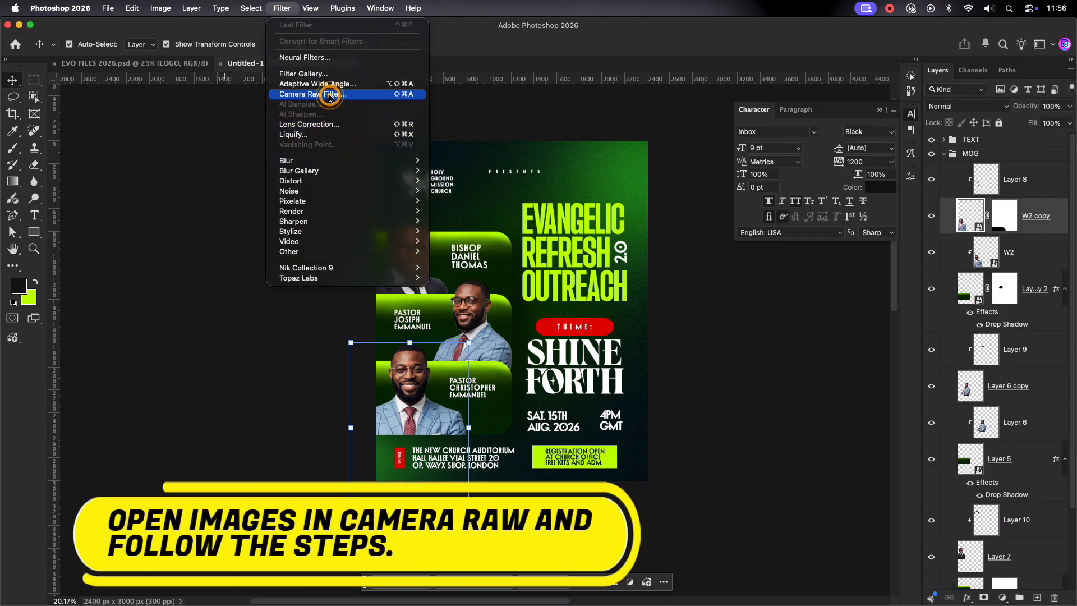
click(678, 322)
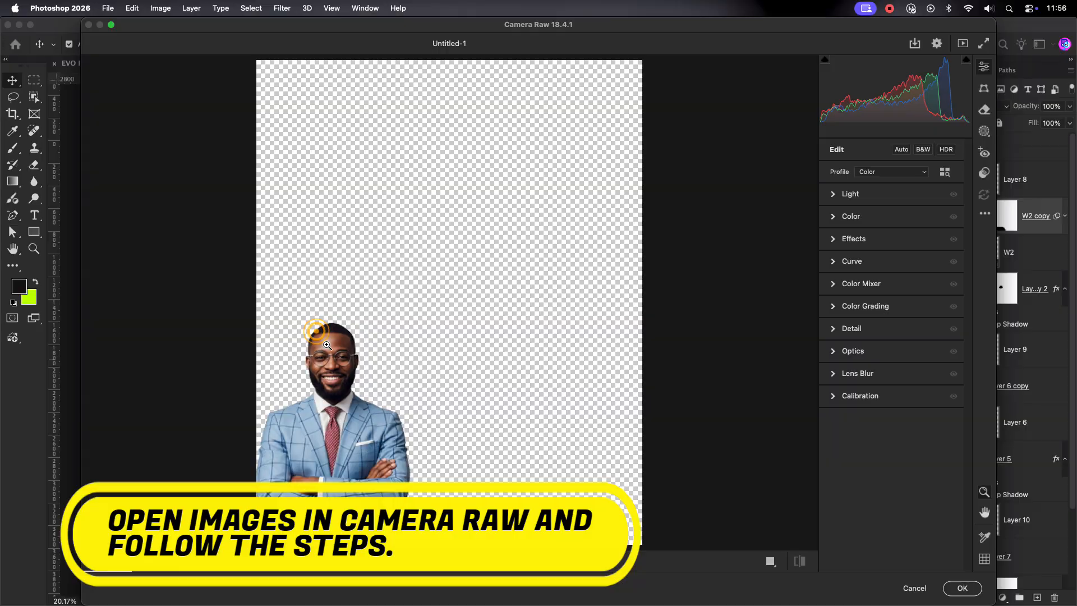
drag(319, 331, 471, 524)
drag(359, 376, 444, 232)
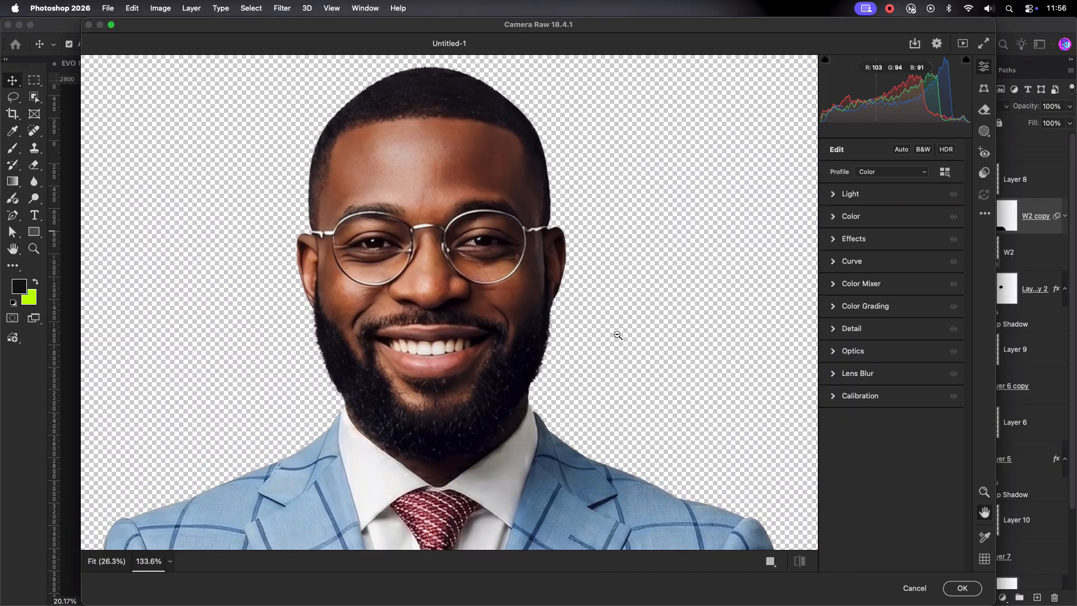
click(834, 331)
drag(922, 356, 911, 360)
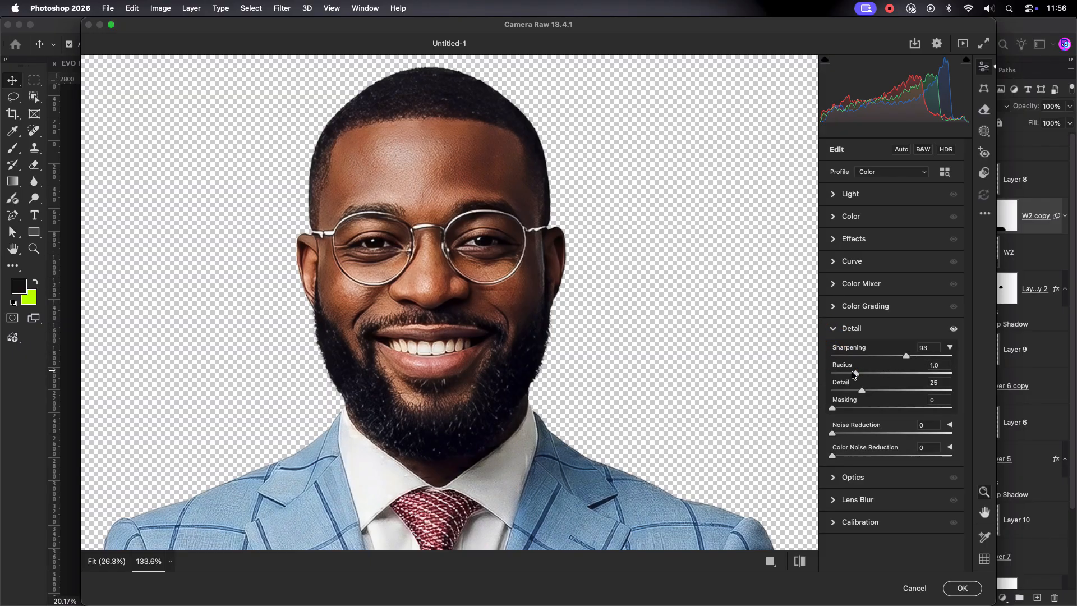
drag(833, 408, 862, 409)
click(834, 329)
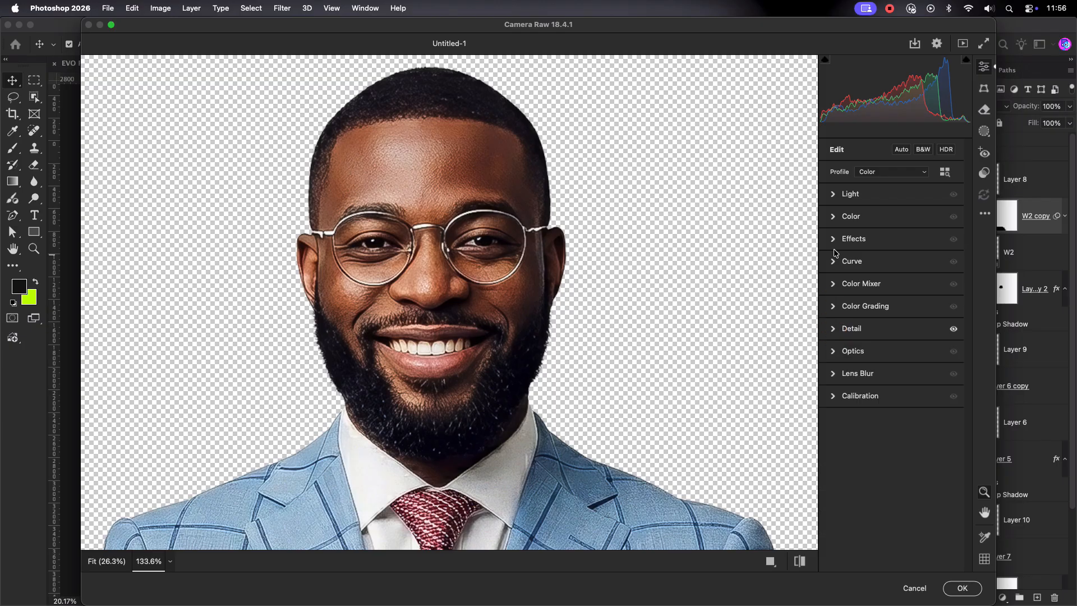
Step: Set Highlights +22, Whites +21, Blacks +21 and Texture +42, then apply
click(836, 197)
drag(899, 259, 904, 309)
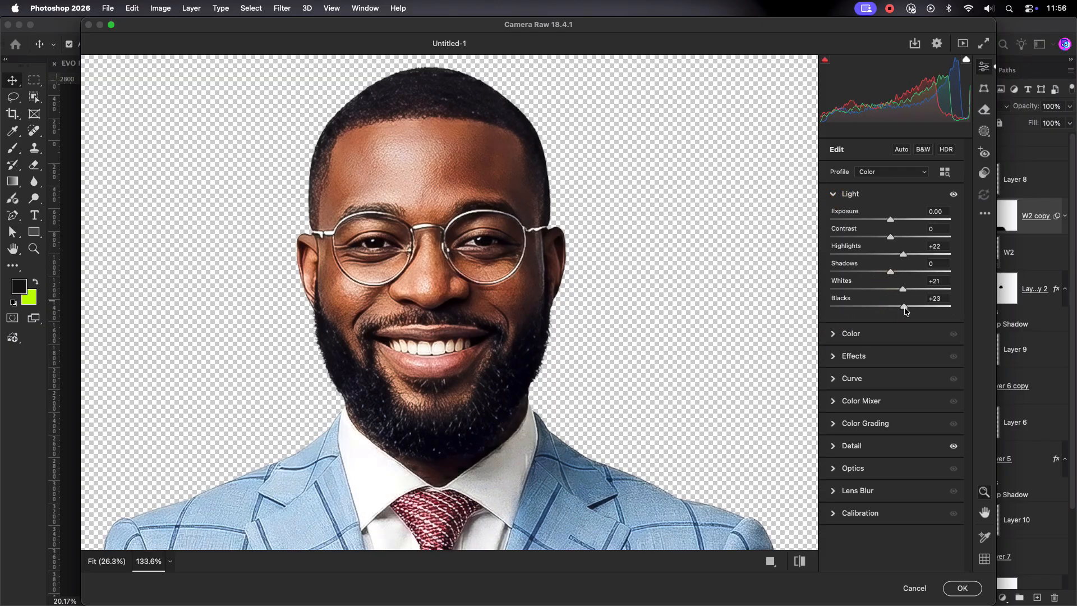
click(835, 197)
click(834, 237)
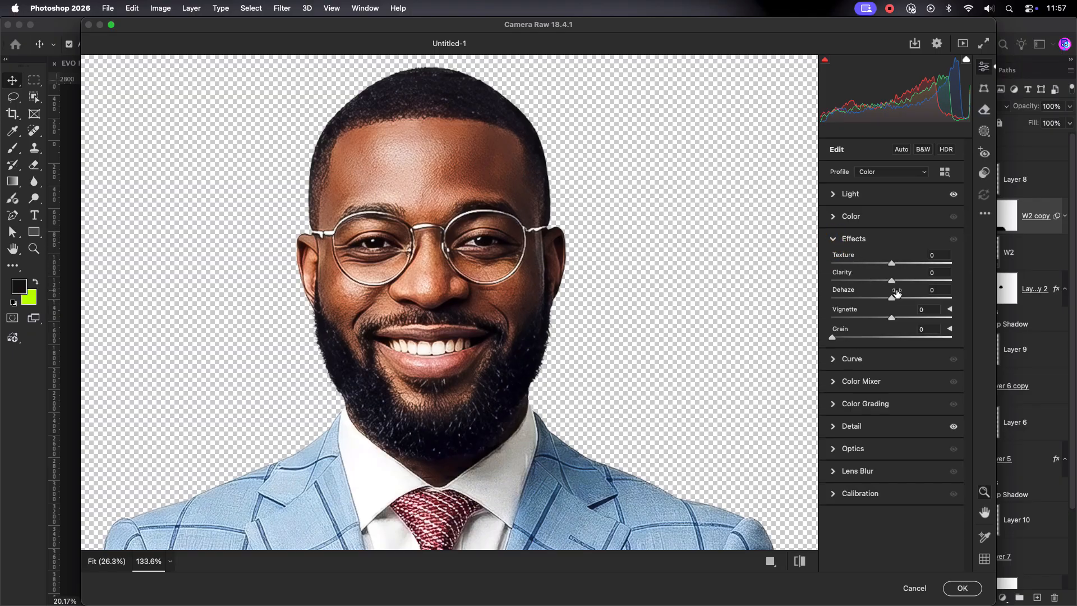
drag(899, 265, 916, 263)
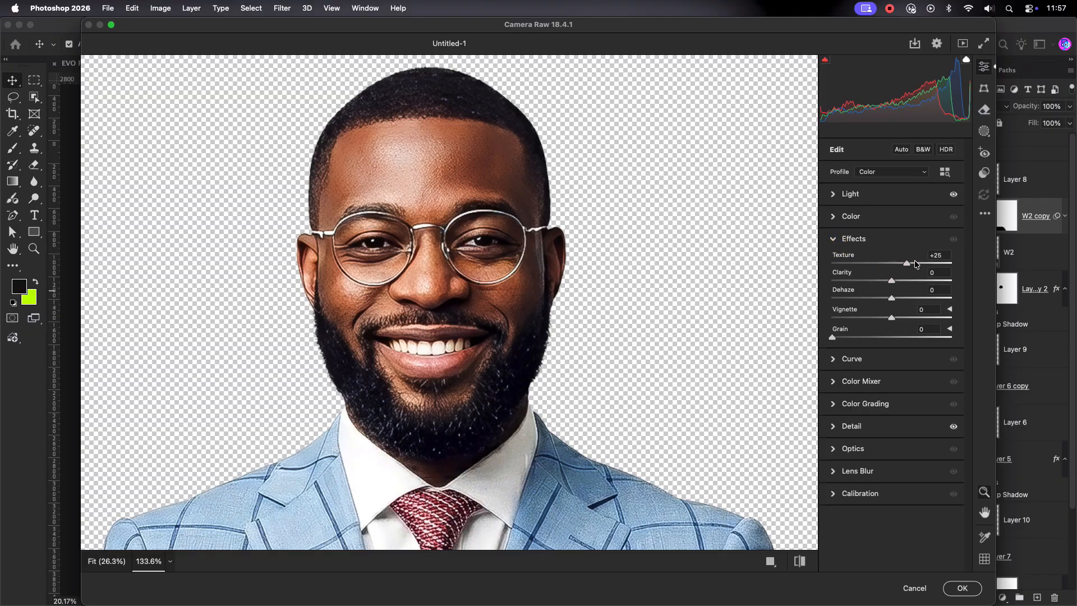
click(962, 587)
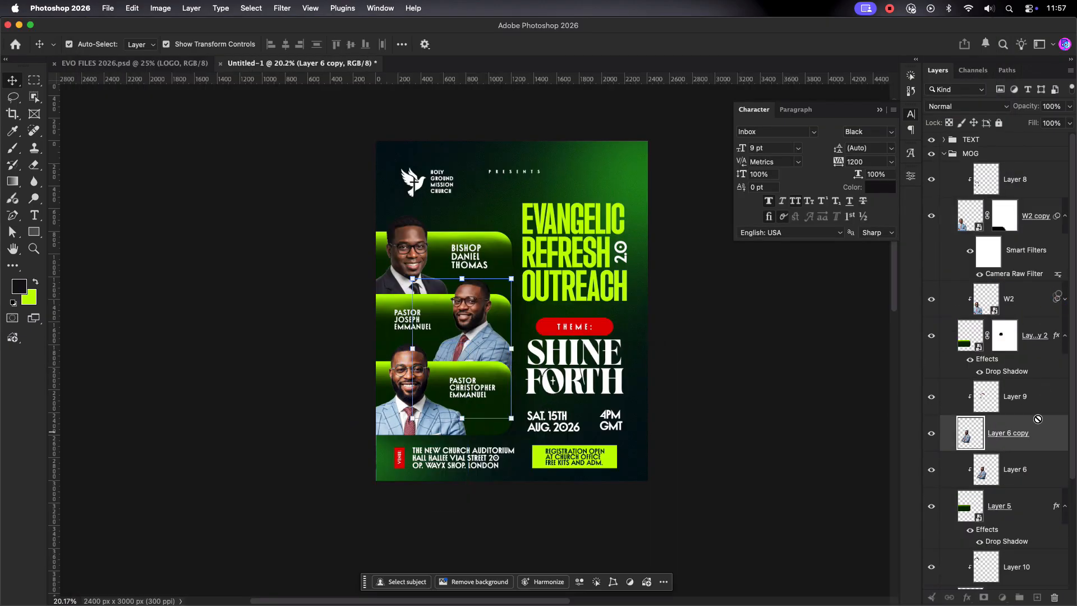
Step: Camera Raw the Layer 6 copy headshot: slight texture, Contrast +4, Sharpening 49
click(1049, 433)
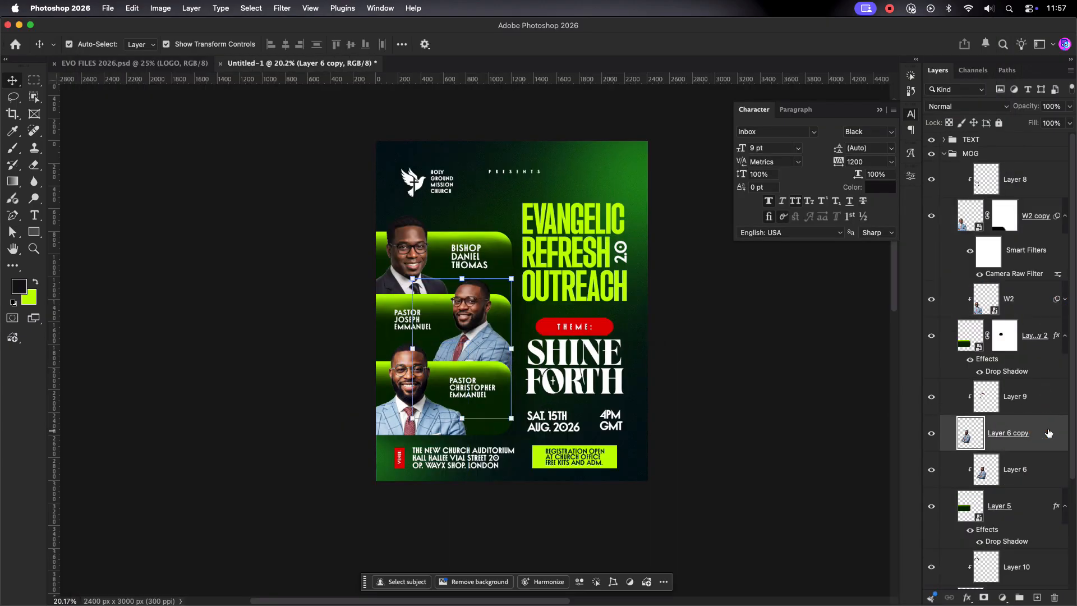
click(288, 9)
click(312, 96)
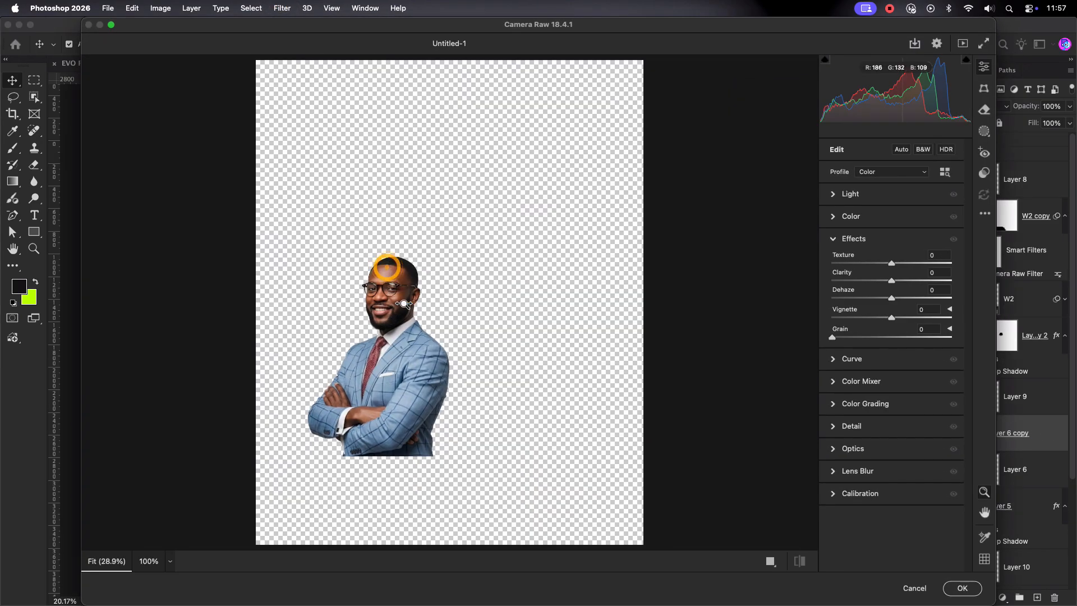
drag(388, 266, 473, 440)
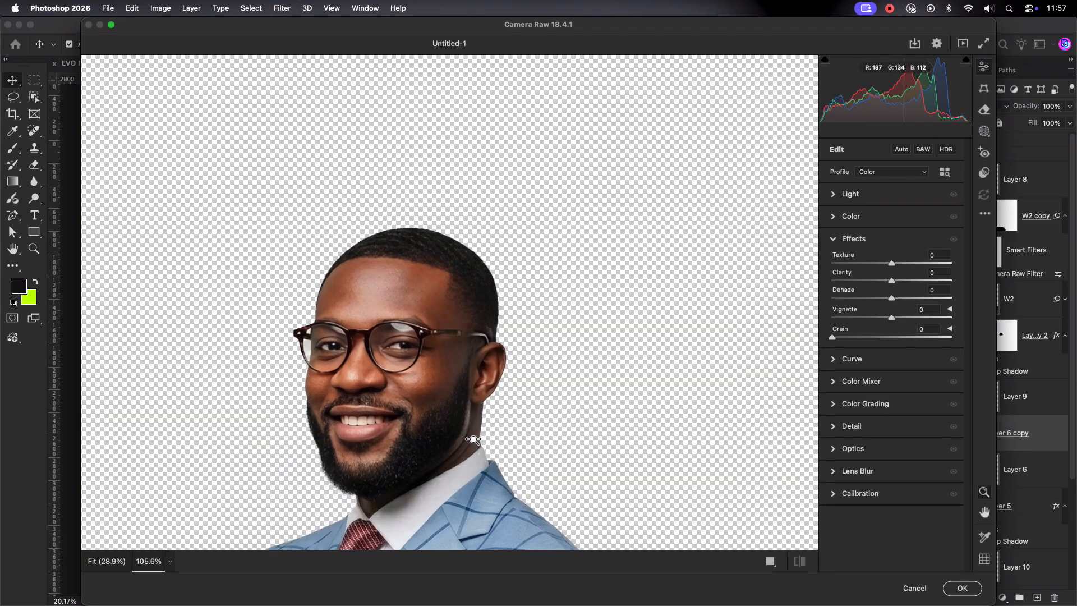
drag(891, 263, 903, 289)
click(855, 239)
click(850, 193)
click(842, 193)
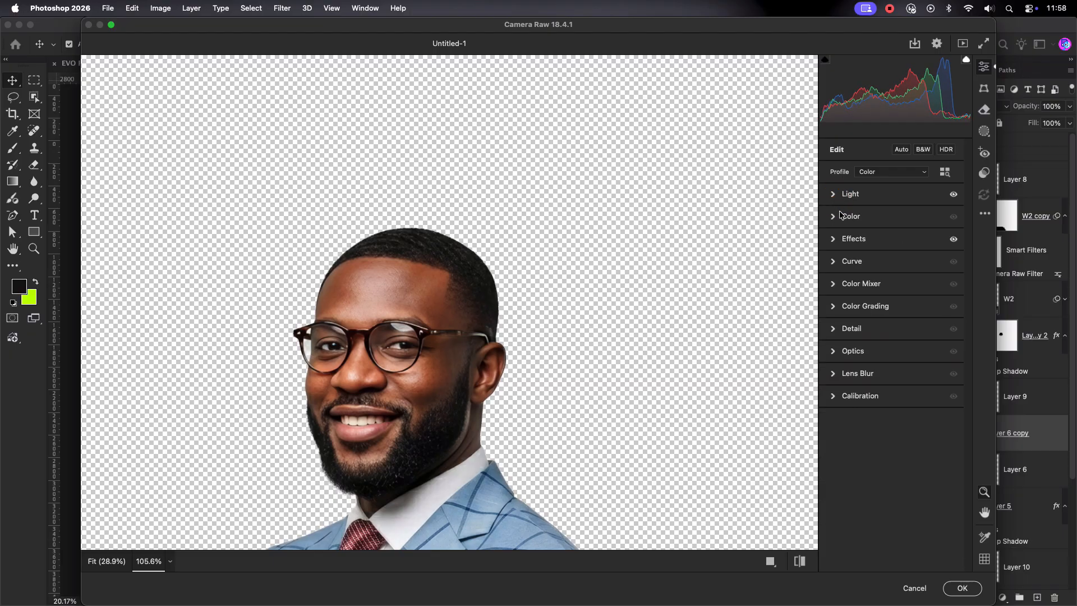
click(834, 330)
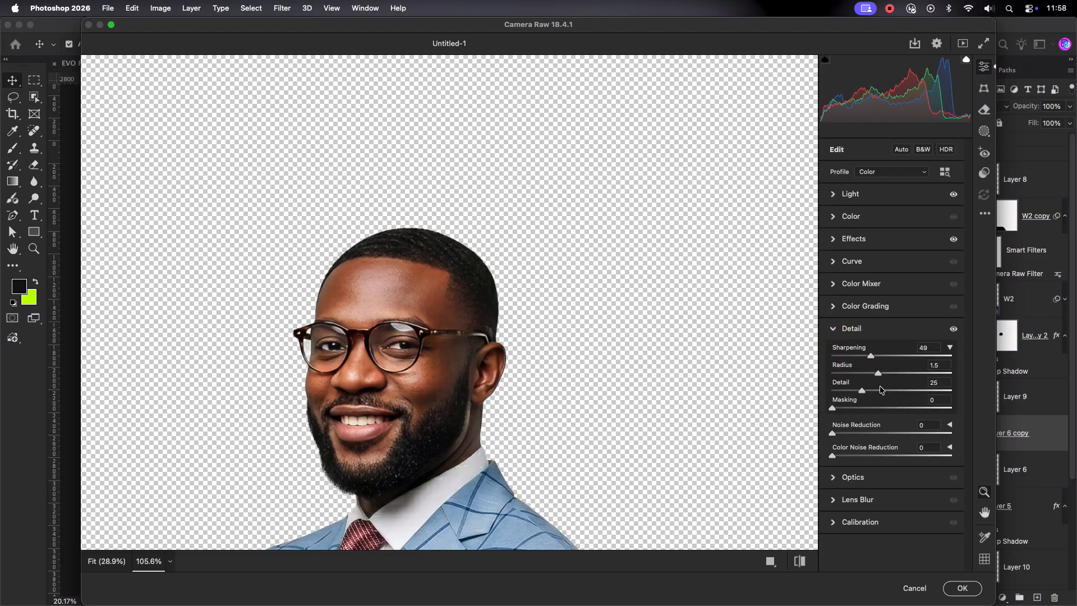
click(972, 587)
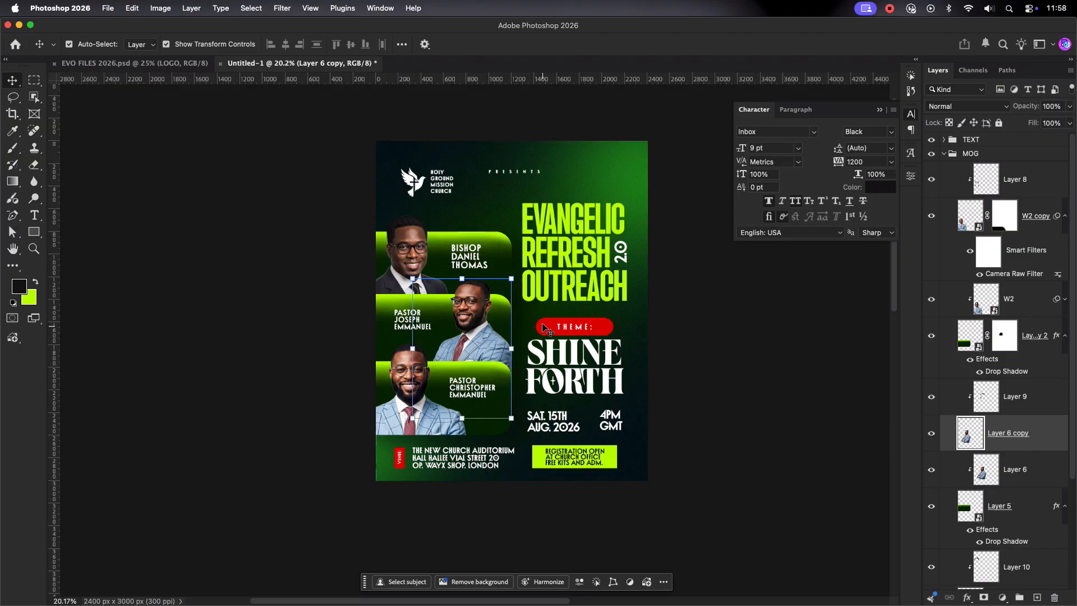
Step: Apply a Camera Raw Filter to the bishop's Layer 7 headshot with Sharpening 72
click(418, 245)
scroll(1021, 336, down, 4)
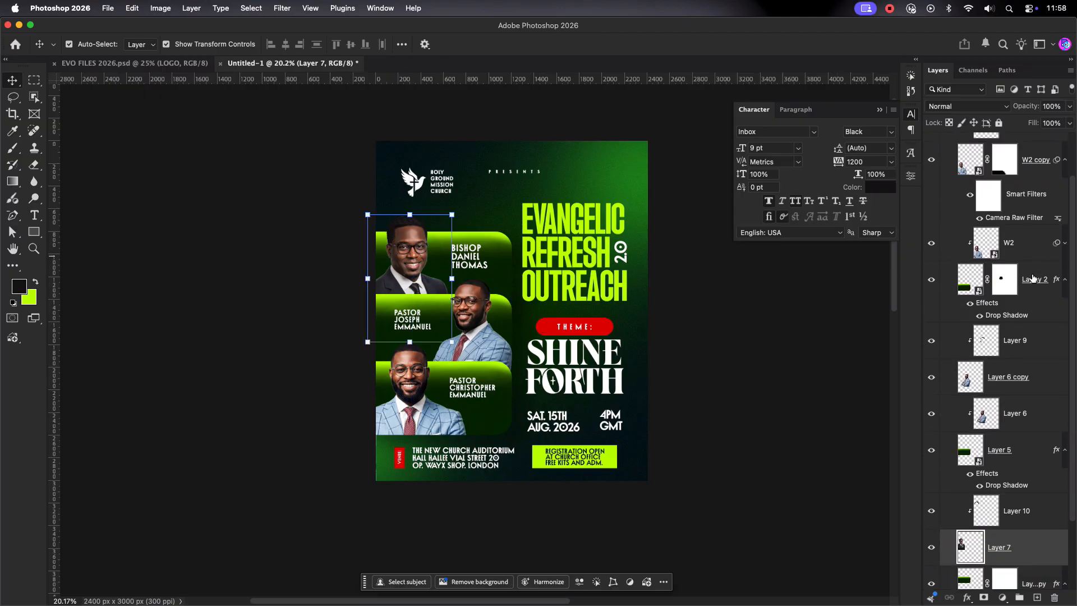
click(252, 9)
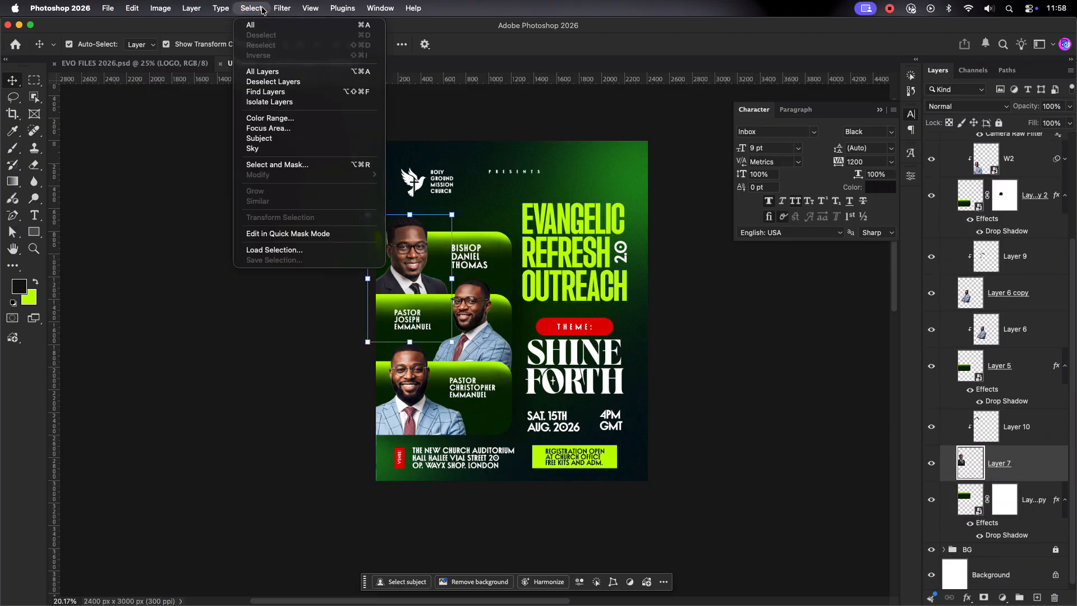
mouse_move(282, 8)
click(306, 96)
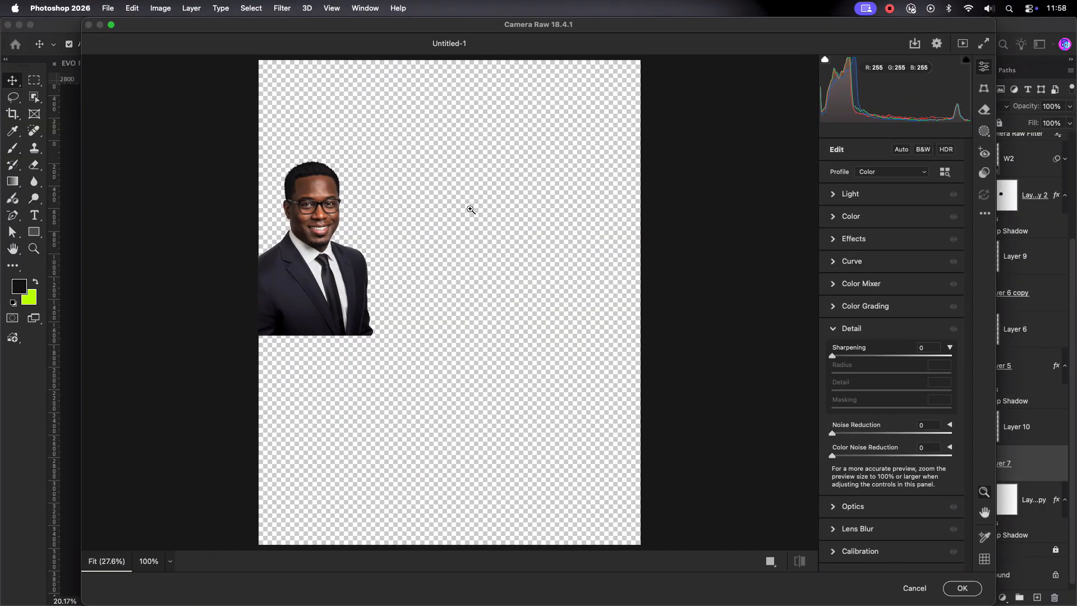
click(332, 231)
drag(833, 358, 888, 378)
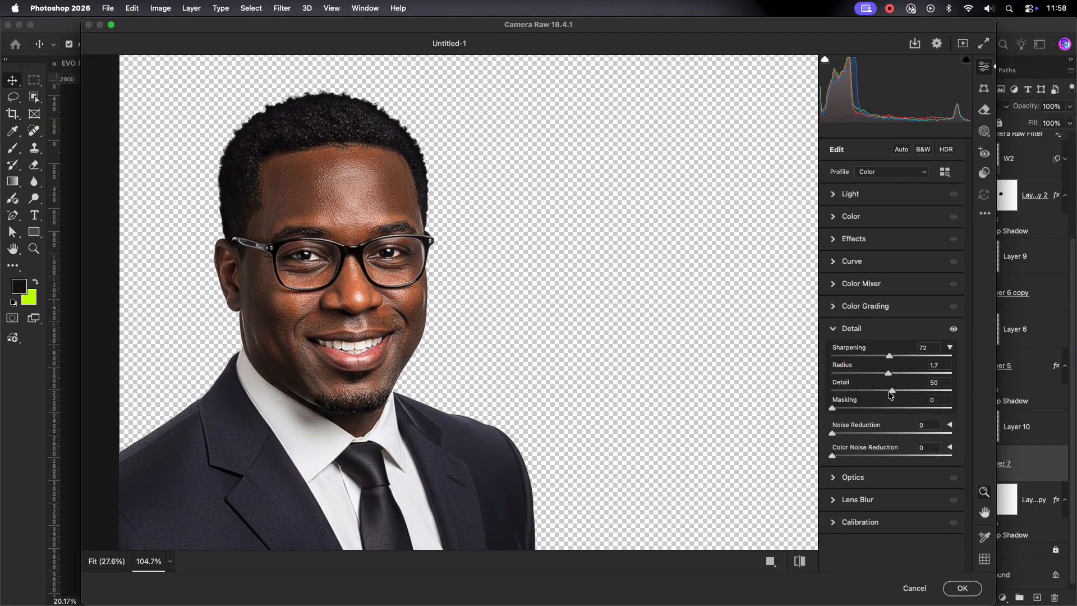
Step: Set Contrast +18, Shadows +11, Whites -23 and Blacks -36, then apply
click(833, 218)
click(834, 218)
click(833, 195)
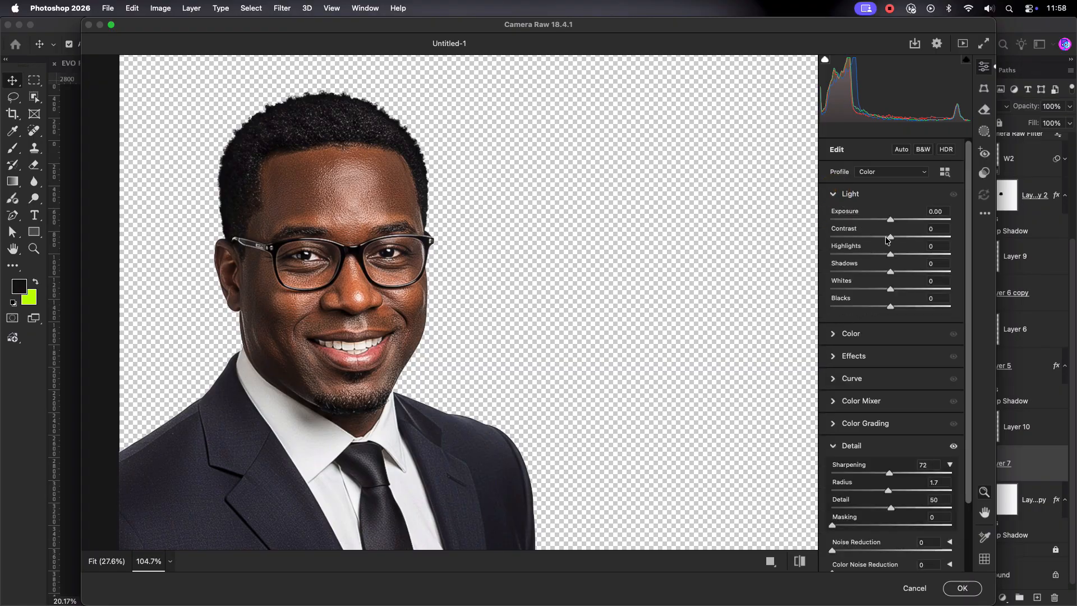
drag(890, 238, 868, 304)
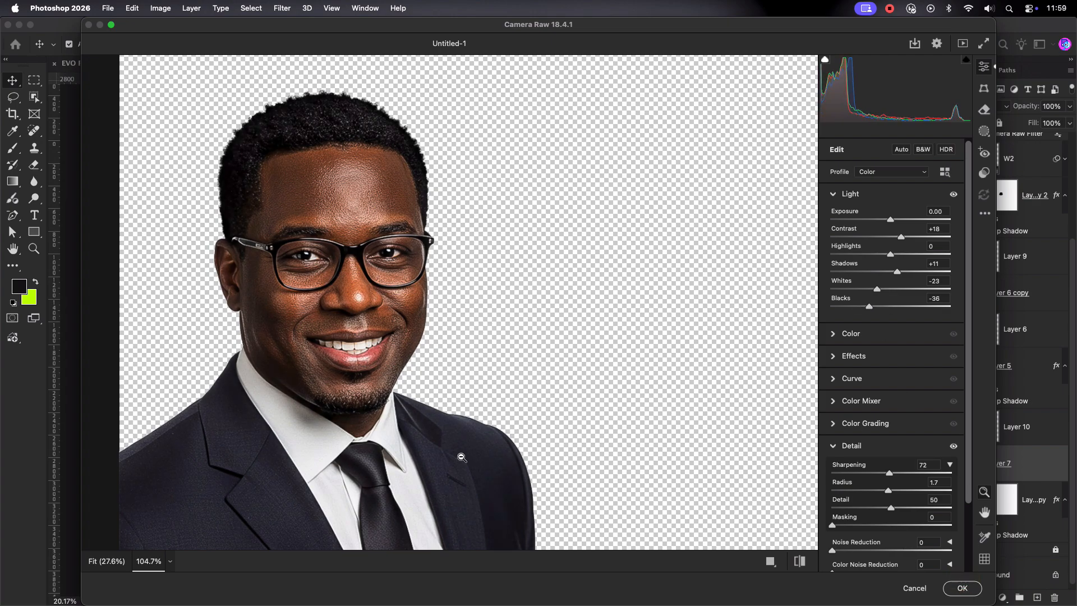
click(962, 588)
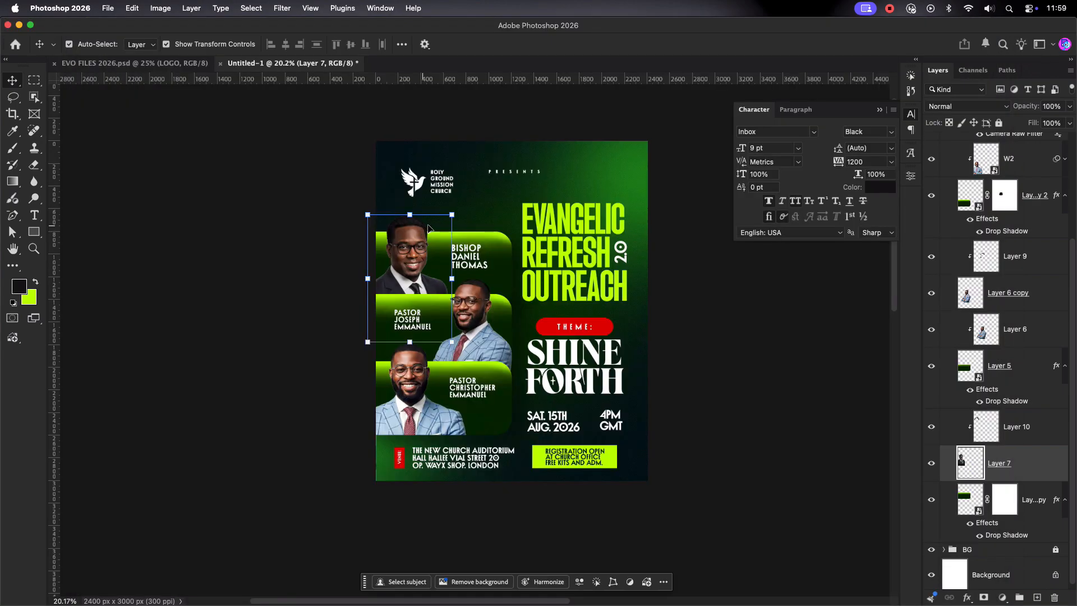
click(815, 317)
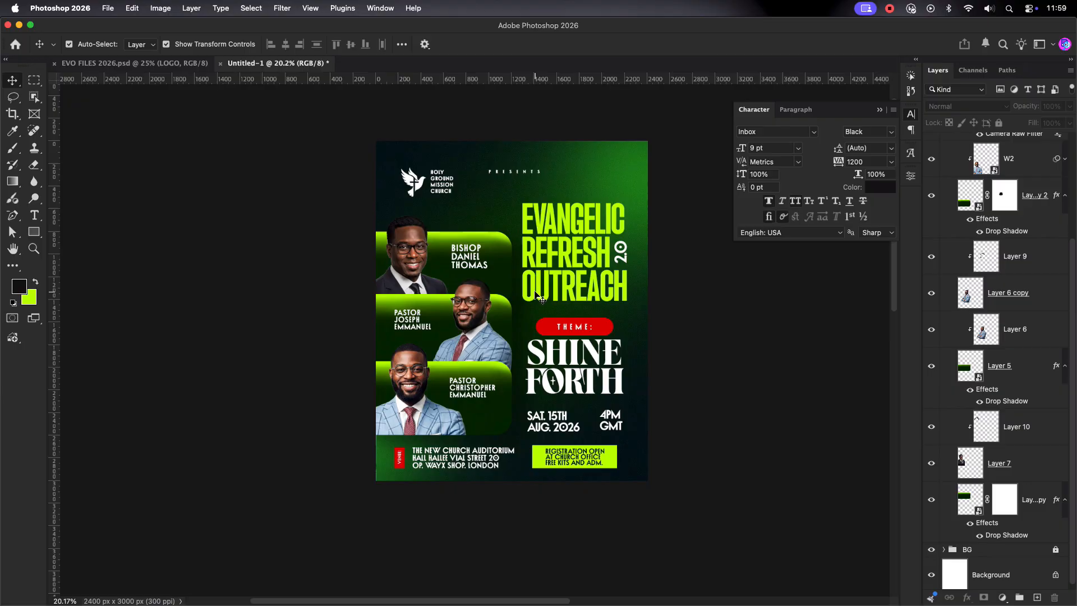
Step: Collapse the MOG layer group and the Character panel
scroll(963, 169, up, 5)
click(943, 155)
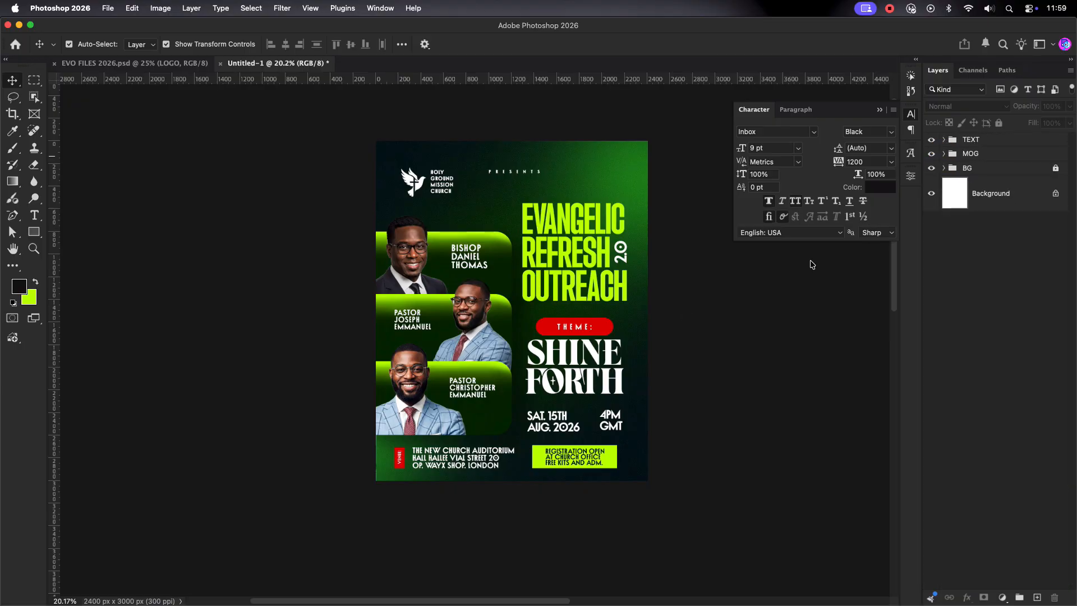
scroll(494, 293, up, 3)
scroll(505, 313, up, 1)
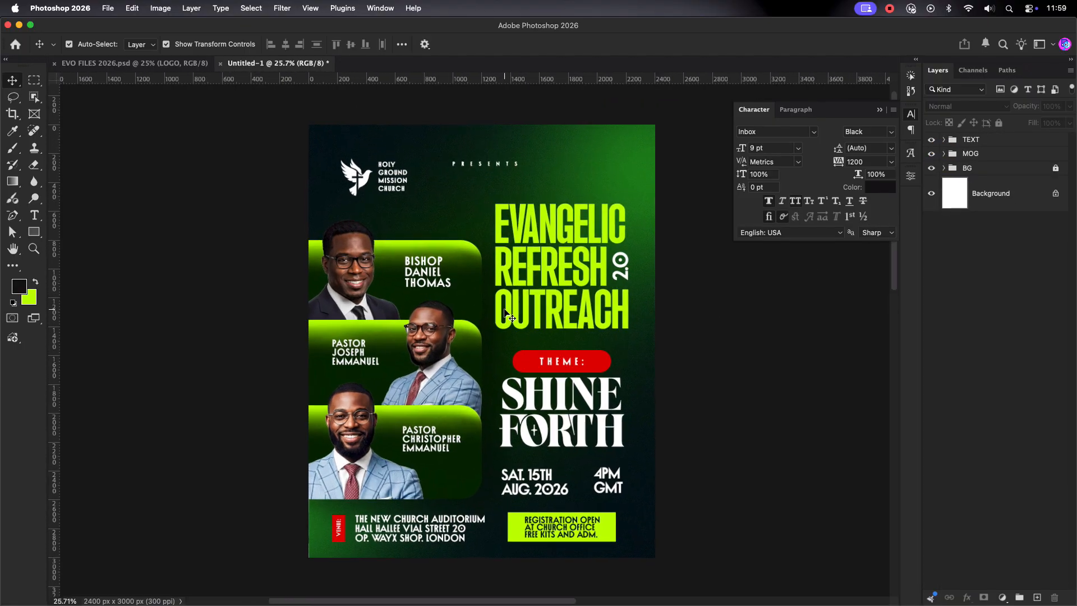
click(879, 110)
Step: Zoom in slightly on the flyer and hide the toolbar, options bar and all panels
scroll(679, 292, up, 1)
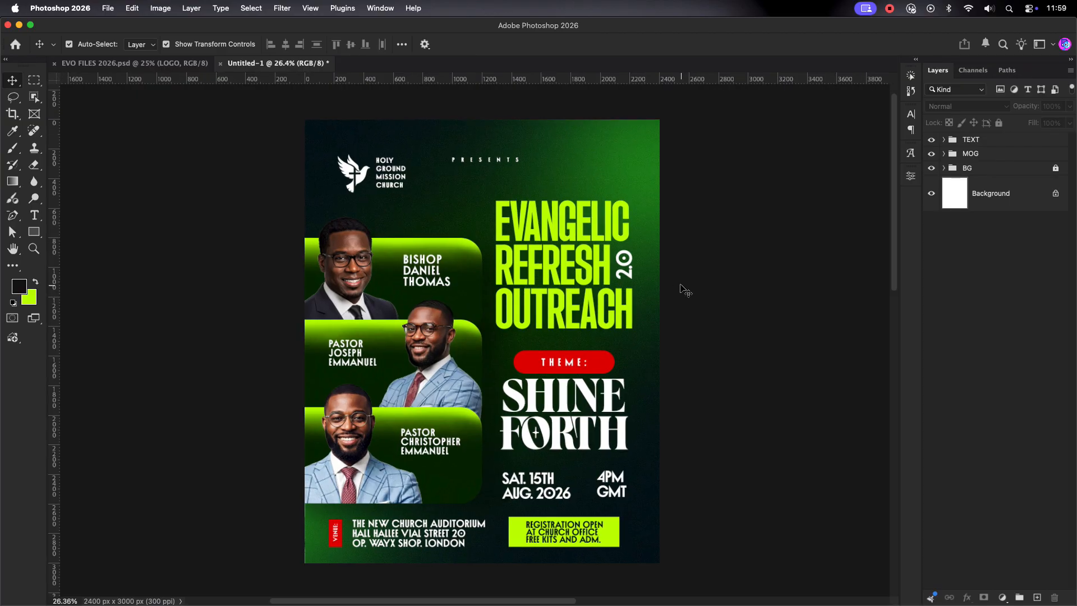
scroll(683, 290, down, 1)
key(Tab)
scroll(822, 235, up, 2)
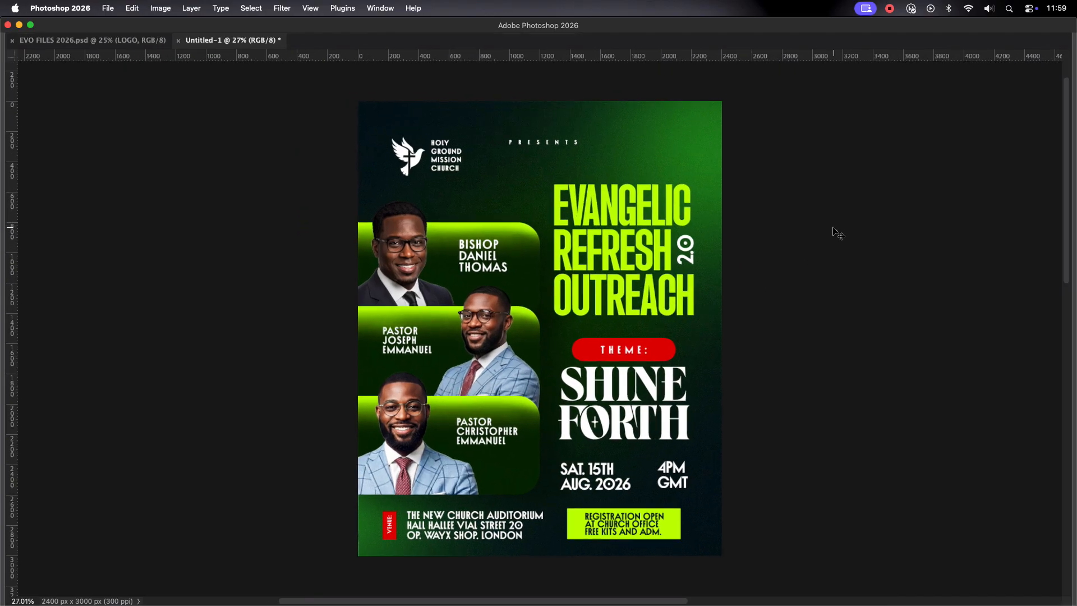